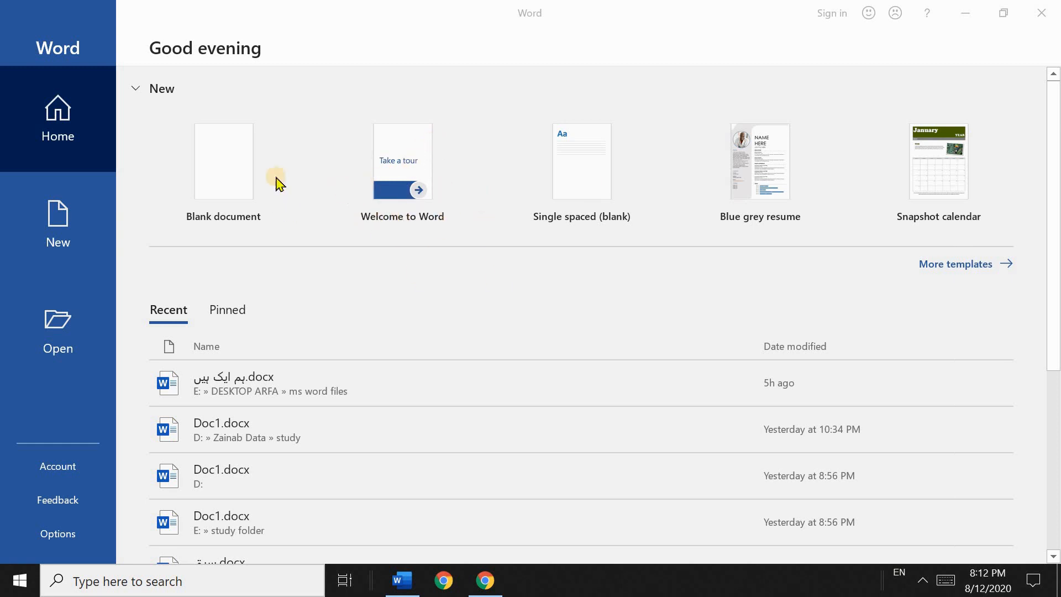
Step: Create a new blank document
click(241, 166)
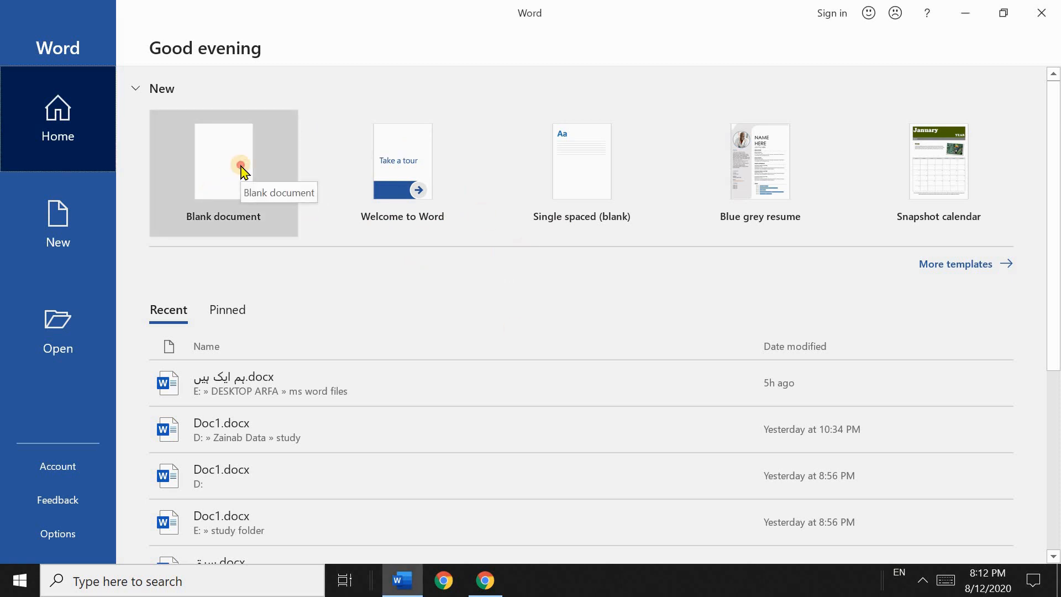
scroll(437, 239, down, 5)
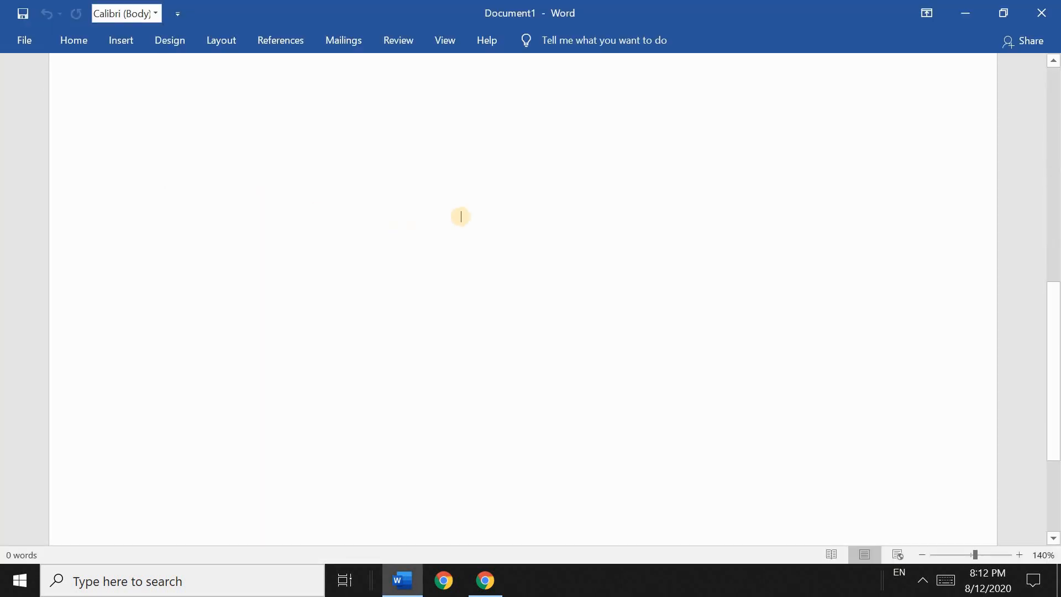
scroll(496, 269, down, 5)
scroll(495, 269, down, 4)
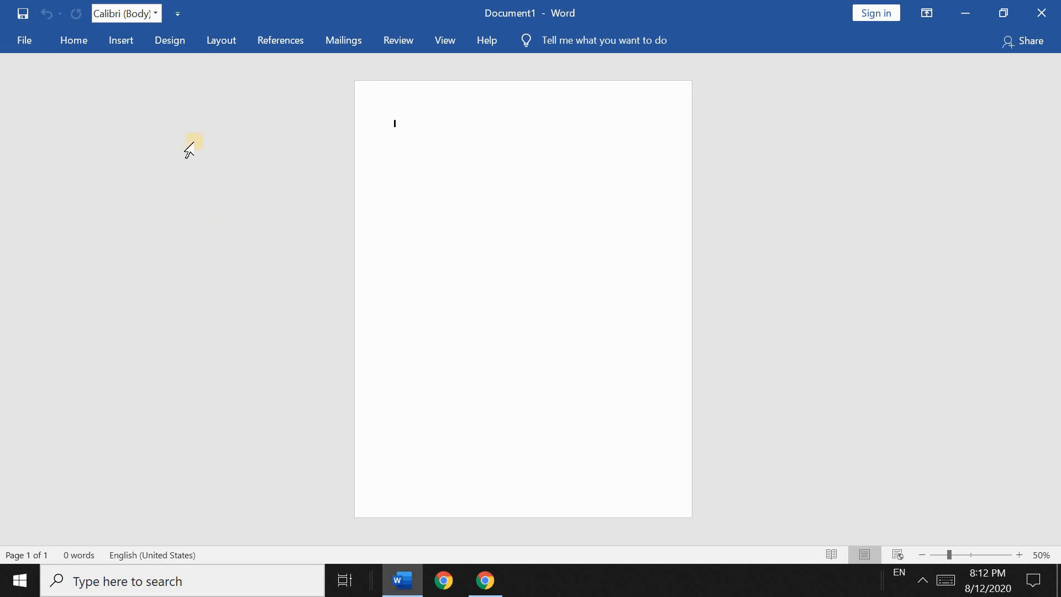
Step: Set the page orientation to Landscape
click(222, 44)
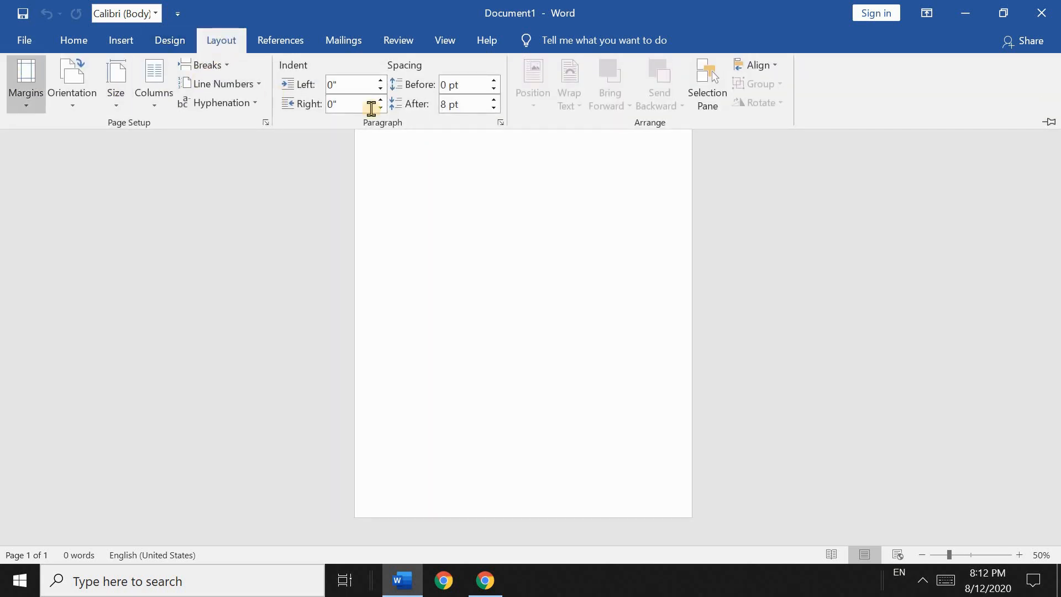
click(77, 101)
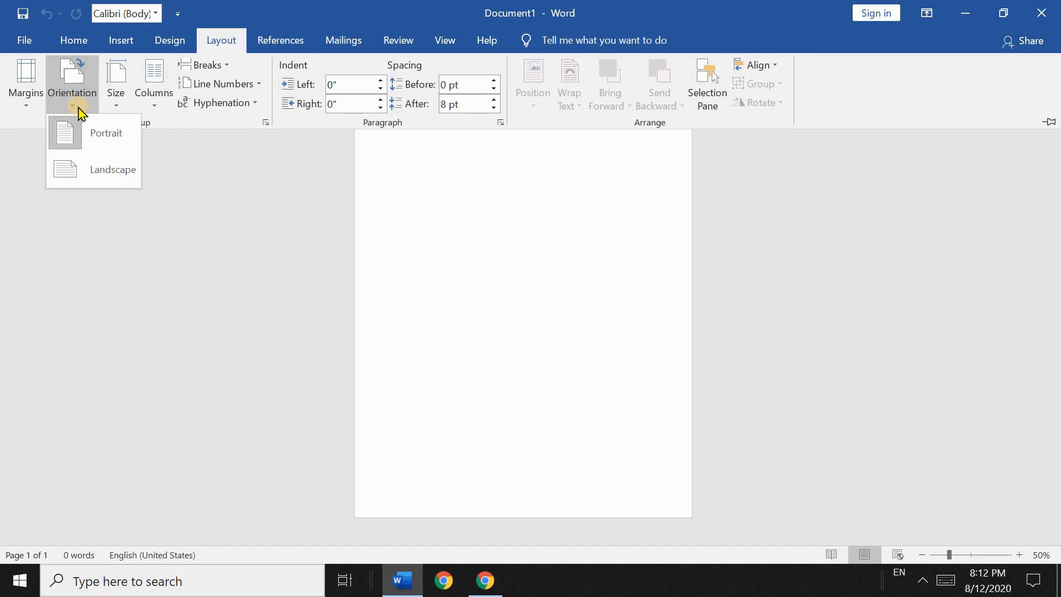
click(91, 171)
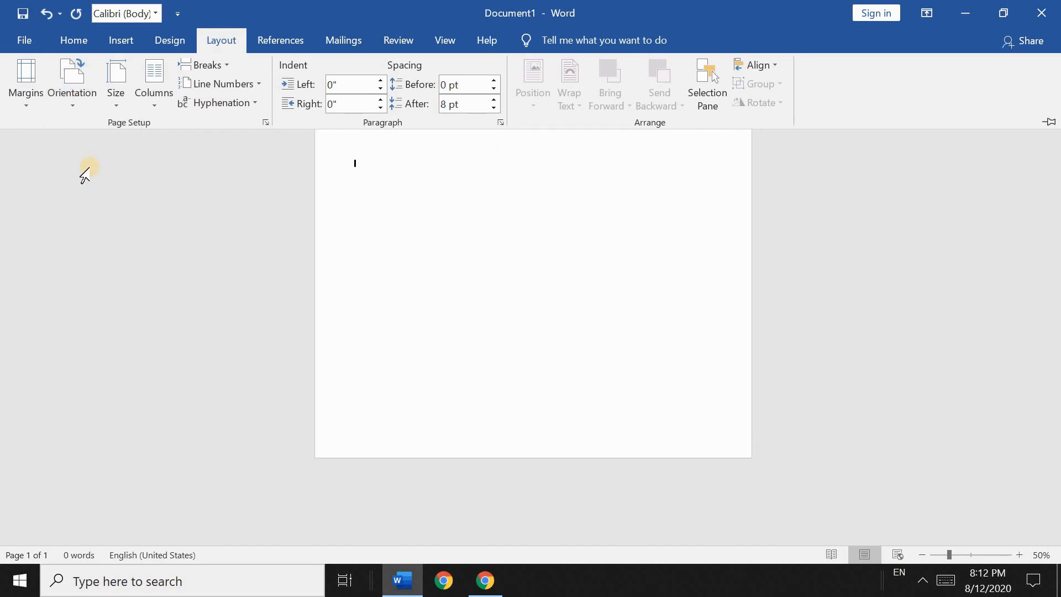
middle_click(500, 249)
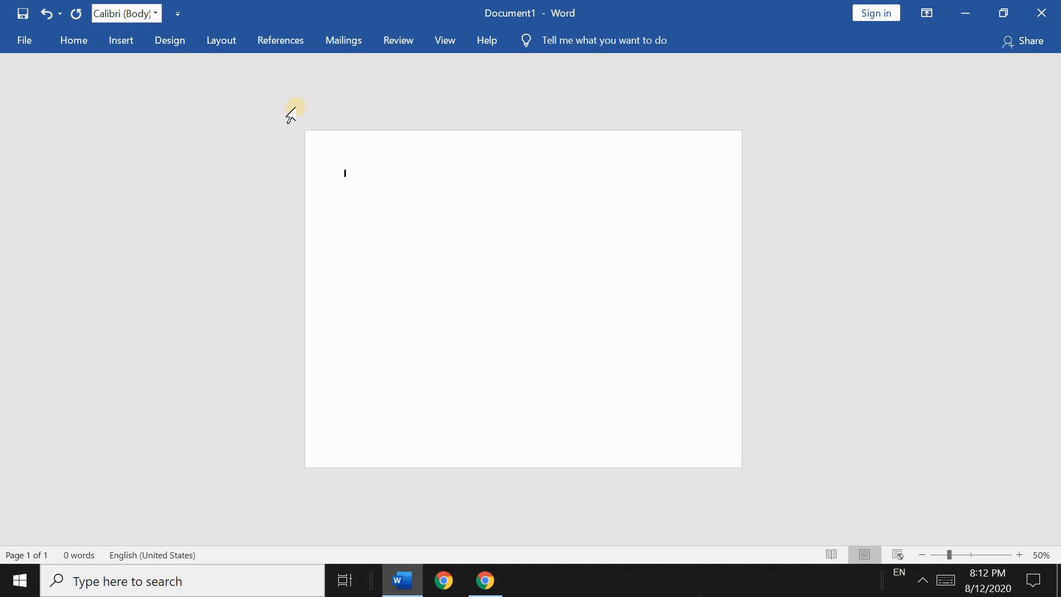
Step: Insert a straight line shape running vertically near the middle of the page
click(125, 41)
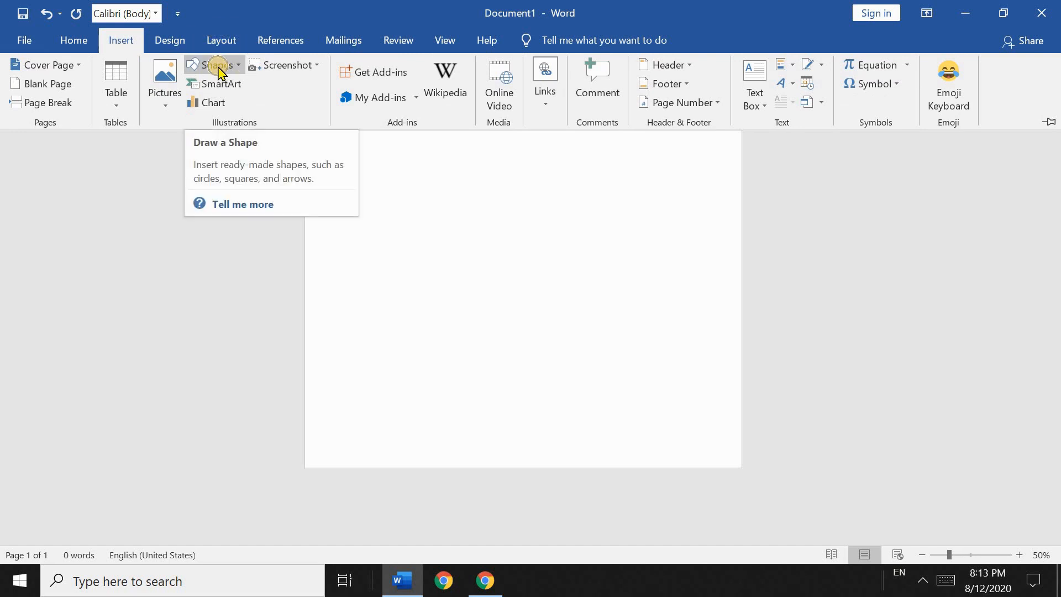
click(218, 67)
scroll(322, 237, down, 1)
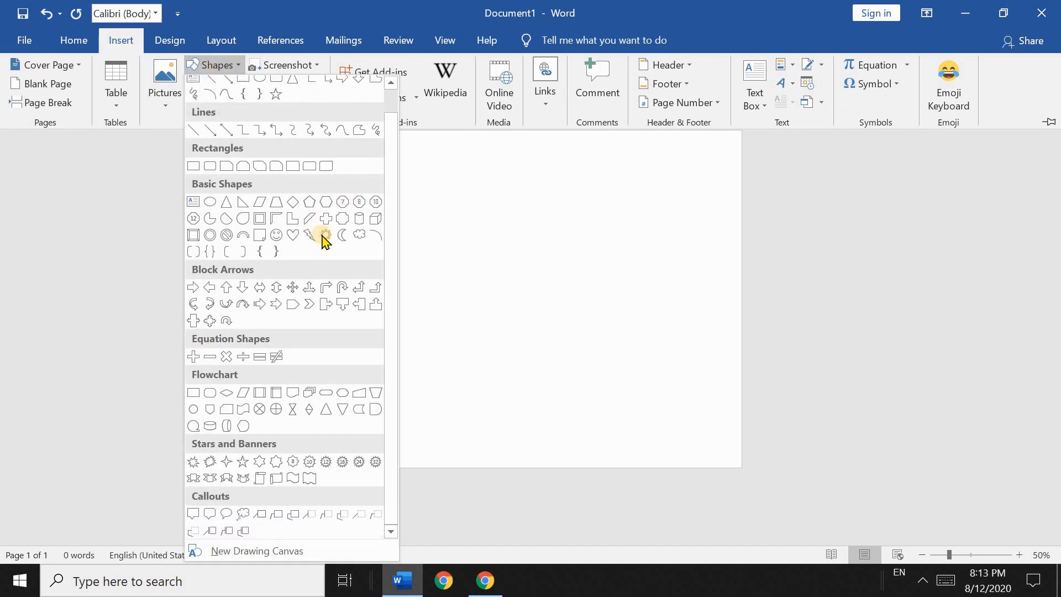
scroll(331, 188, up, 1)
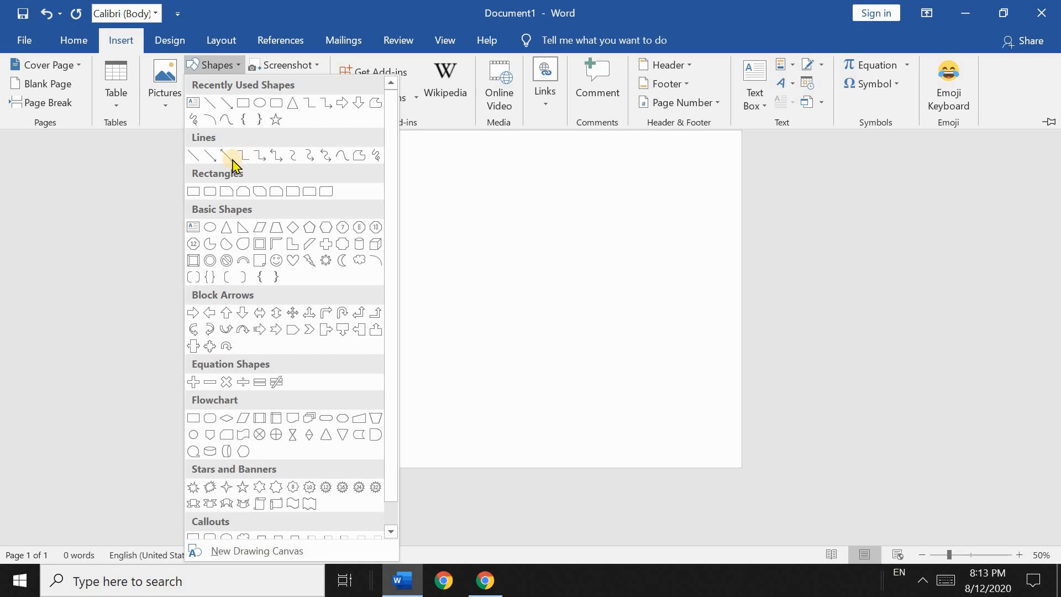
click(208, 103)
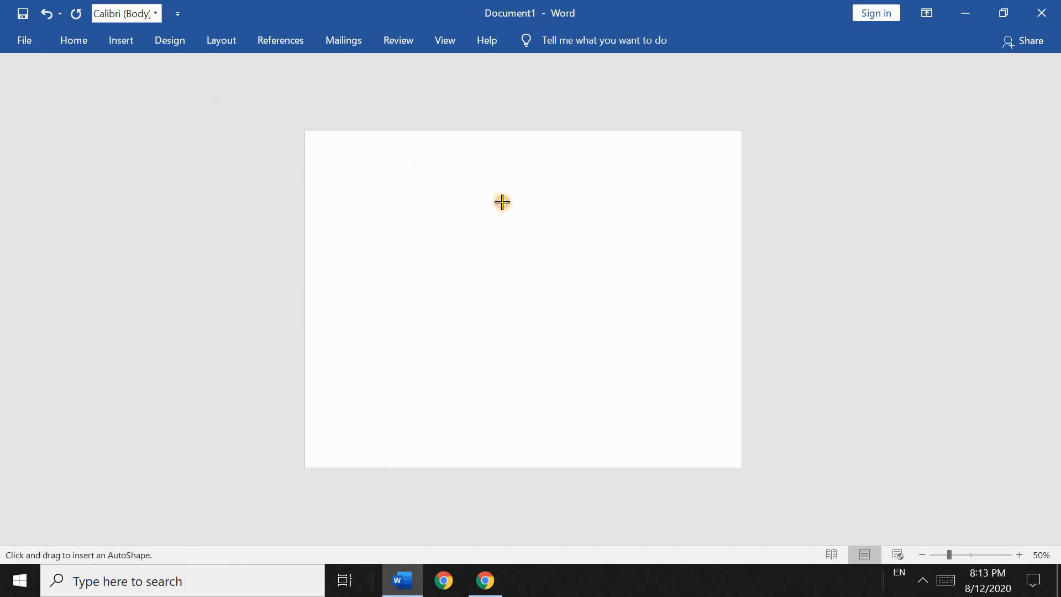
drag(502, 202, 499, 364)
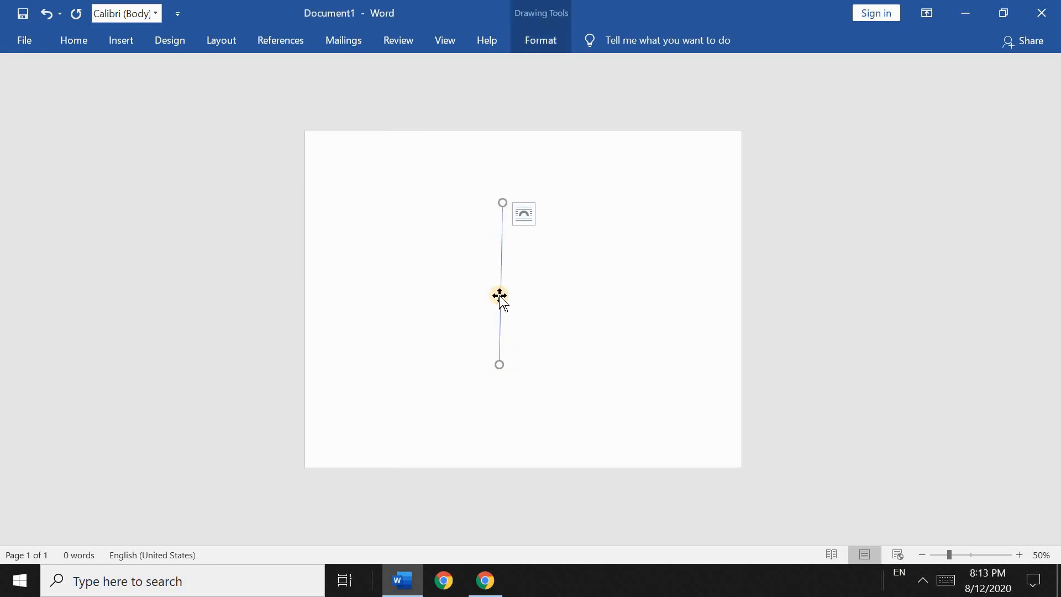
Step: Move the vertical line to the horizontal centre of the page and nudge its lower end to straighten it
drag(500, 295, 522, 304)
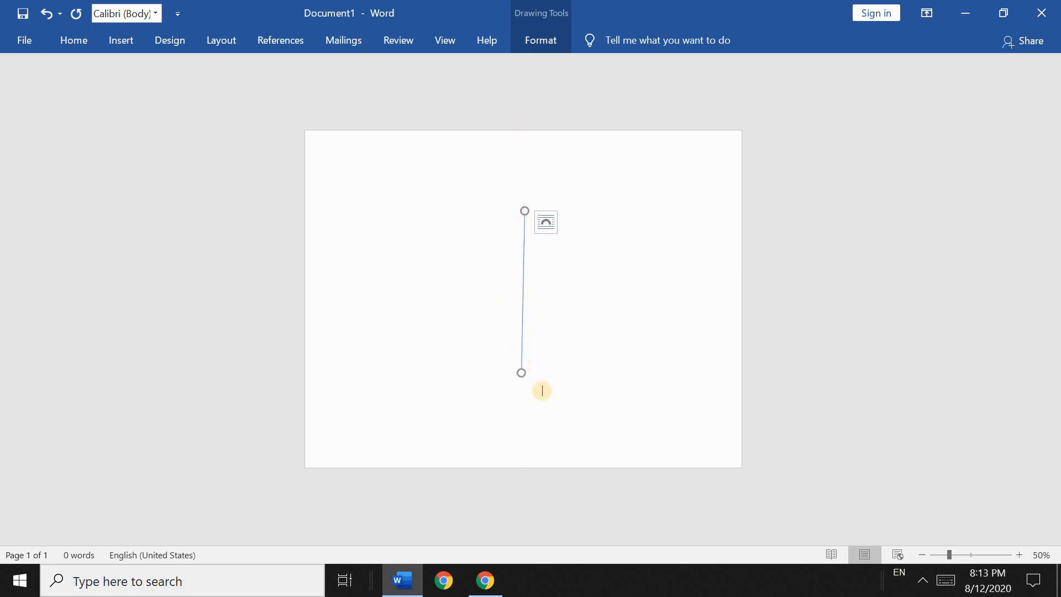
scroll(527, 359, up, 2)
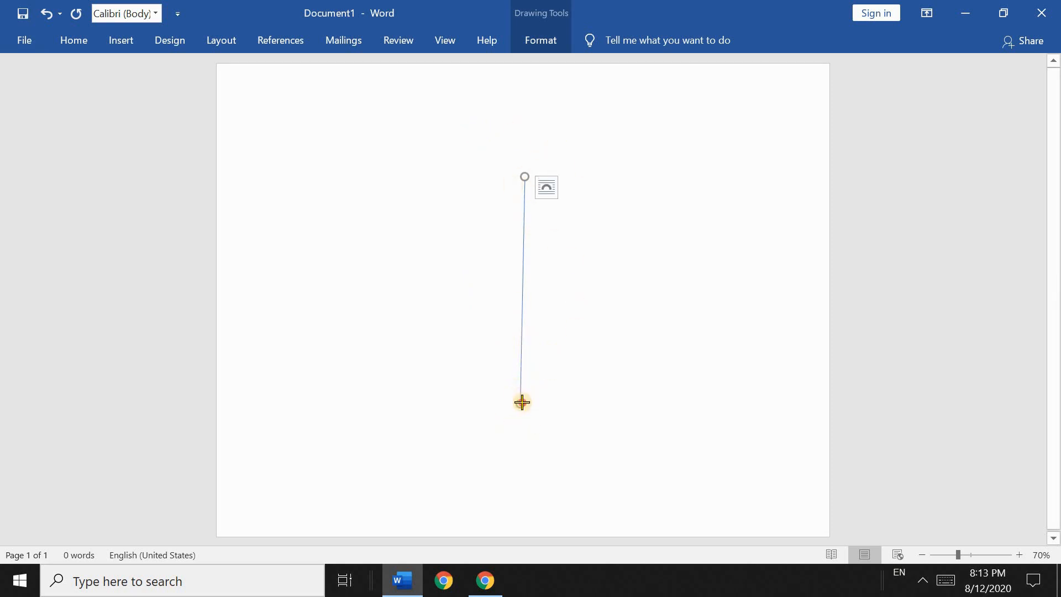
drag(522, 402, 523, 402)
click(612, 382)
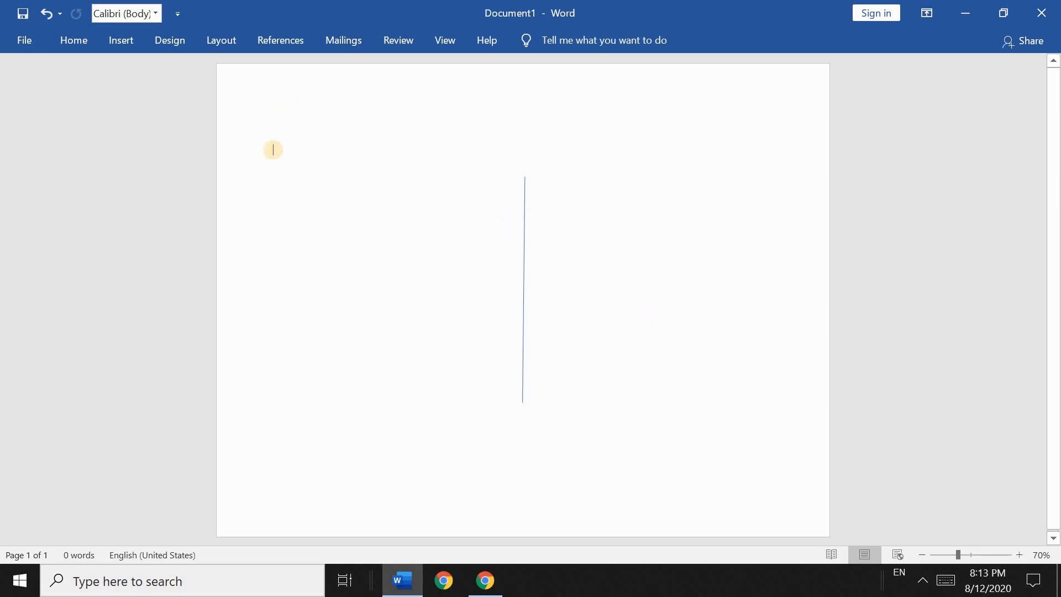
Step: Add empty paragraphs at the start of the document until the line is pushed onto a second page
key(Return)
key(Return)
key(Return)
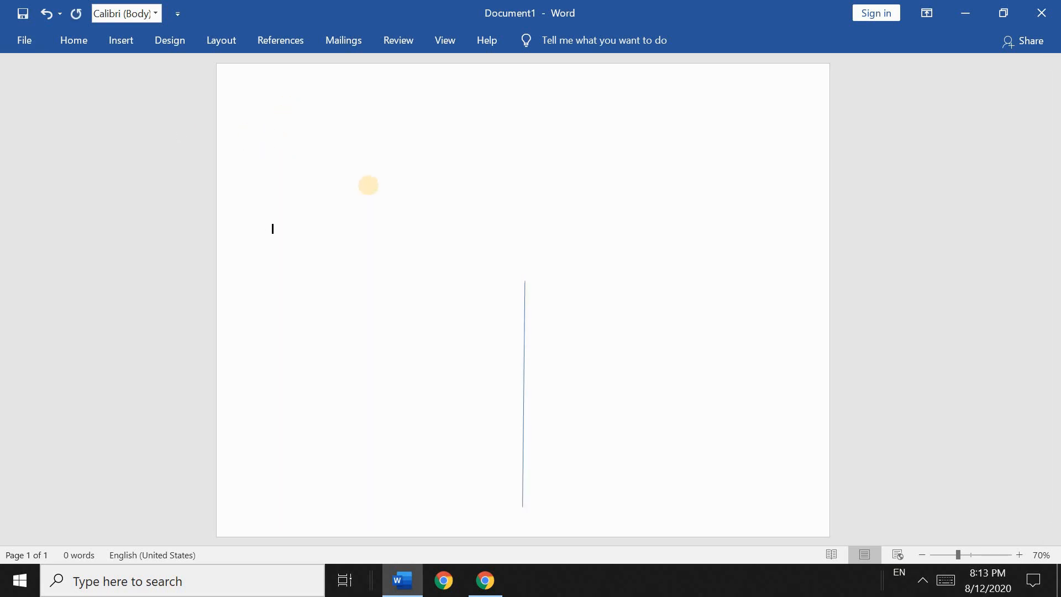
key(Return)
key(Return)
key(Return)
key(Return)
key(Return)
key(Return)
key(Return)
key(Return)
key(Return)
key(Return)
key(Return)
key(Return)
key(Return)
key(Return)
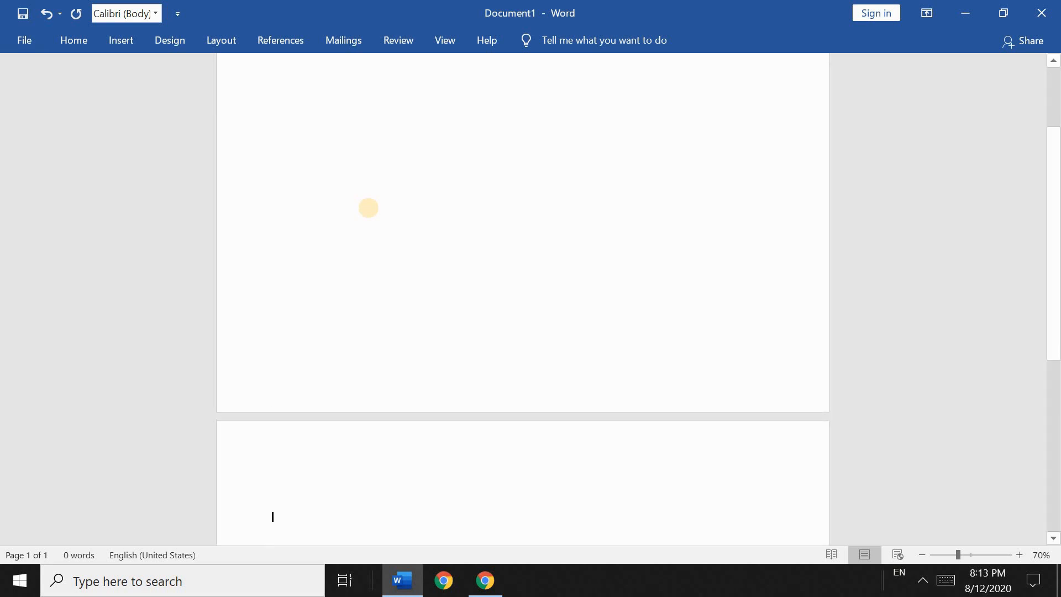
scroll(367, 206, down, 5)
scroll(571, 178, up, 5)
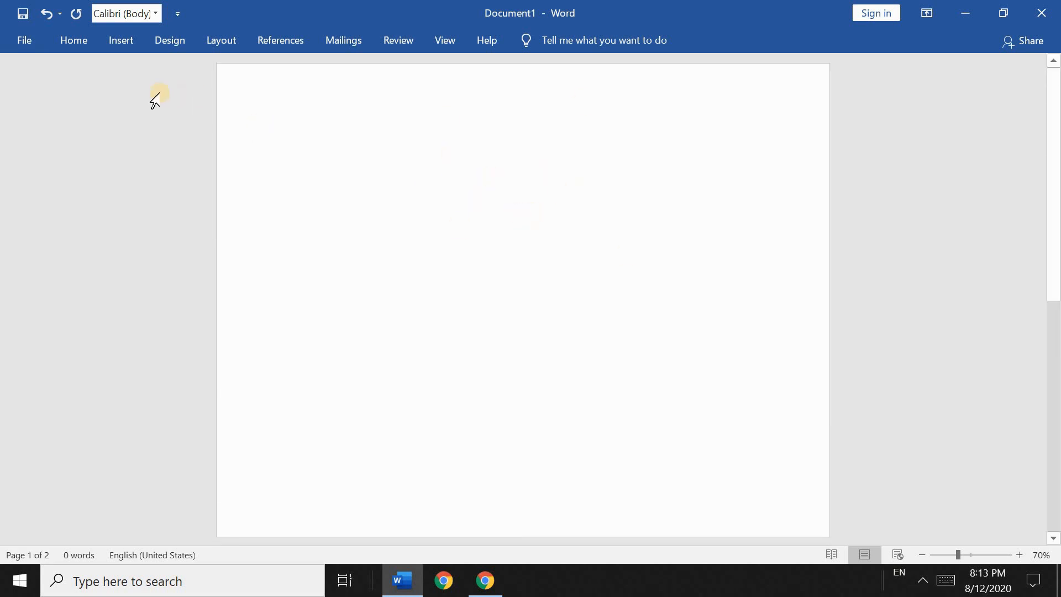
Step: Draw another straight vertical line on the empty first page and move it to the page's centre
click(119, 44)
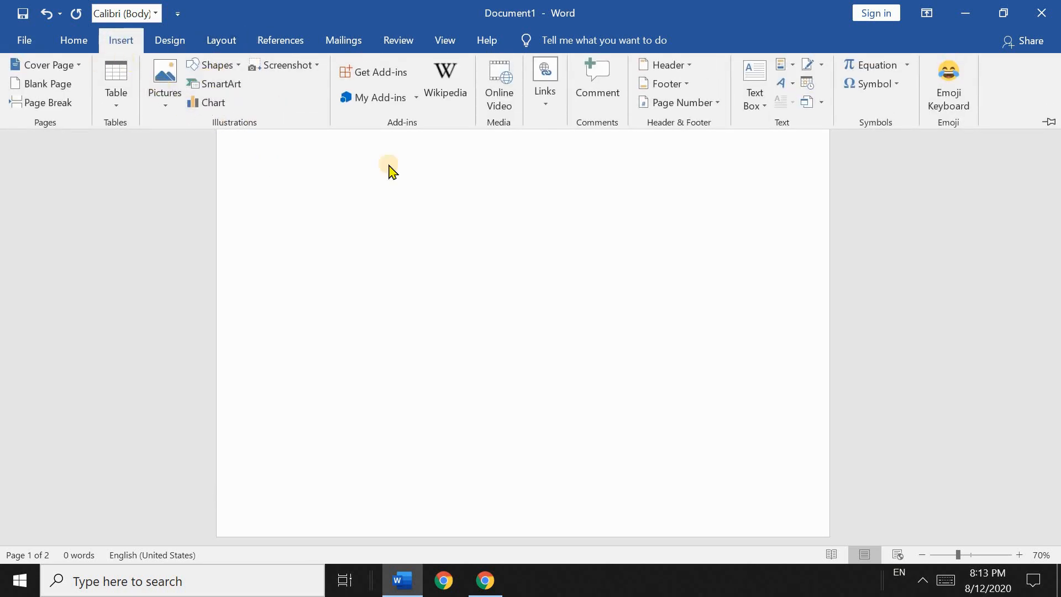
click(231, 66)
click(213, 103)
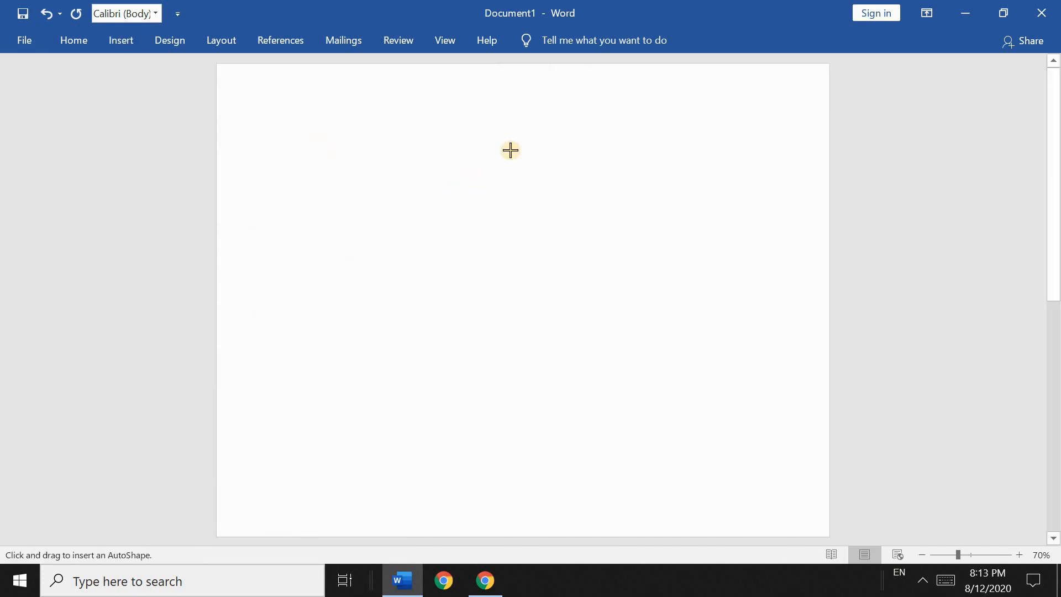
mouse_move(511, 150)
mouse_down()
mouse_move(521, 251)
mouse_move(511, 370)
mouse_up()
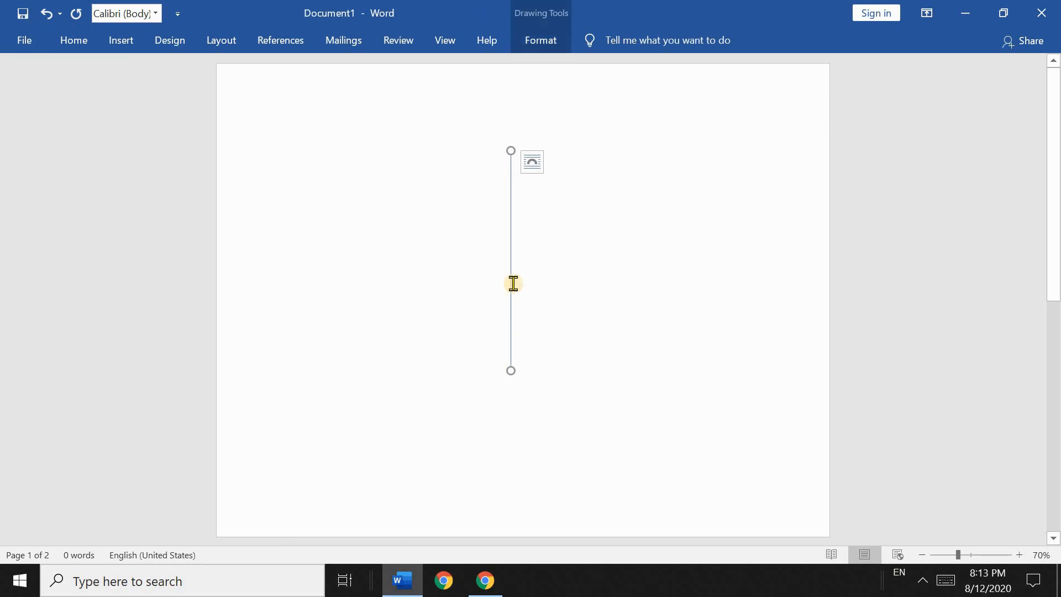
drag(511, 281, 528, 310)
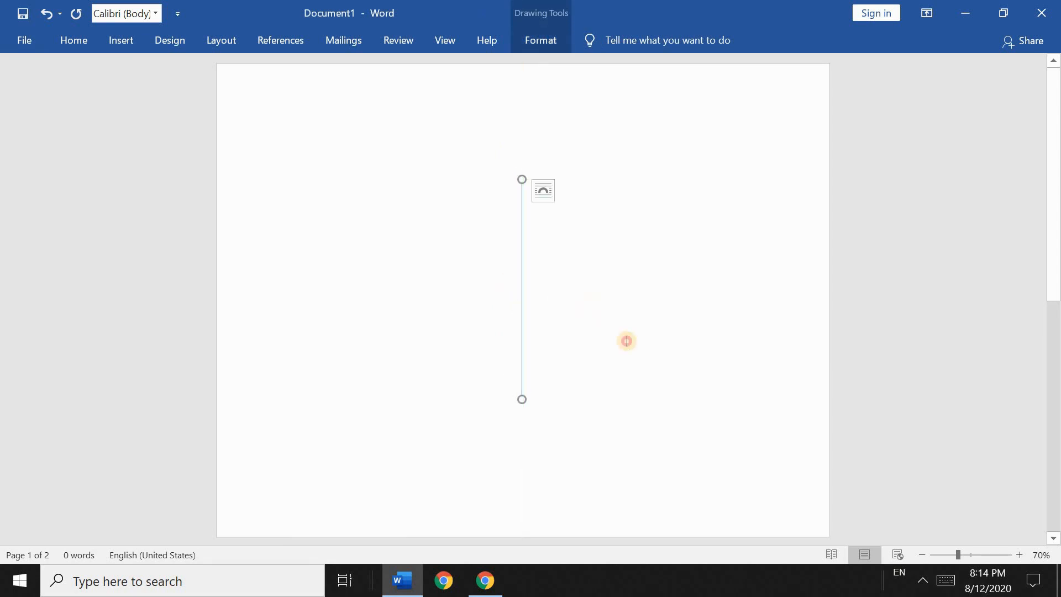
click(619, 338)
scroll(613, 326, down, 3)
scroll(612, 316, down, 5)
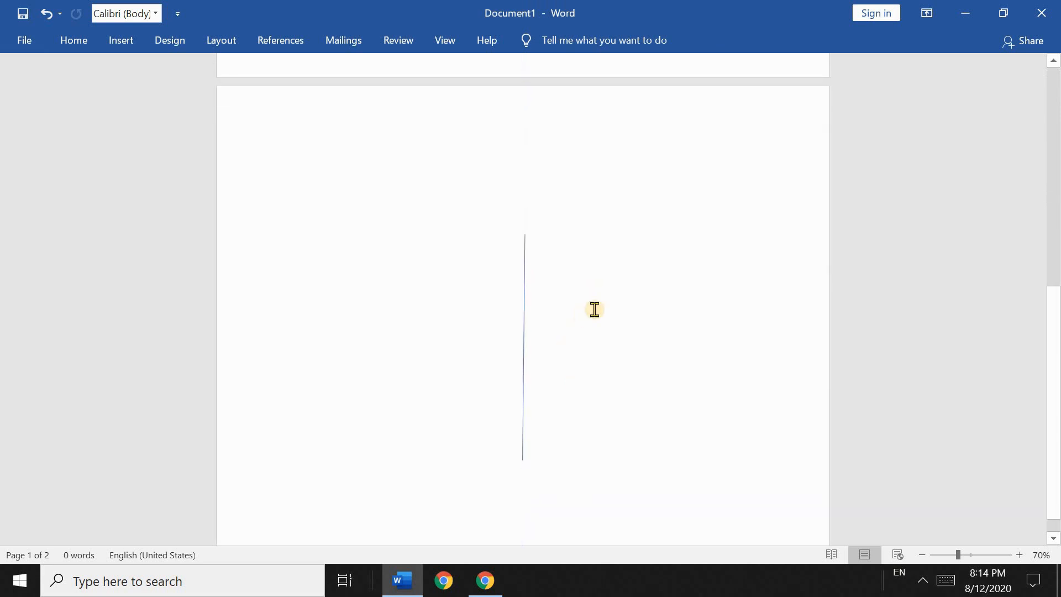
scroll(595, 309, up, 6)
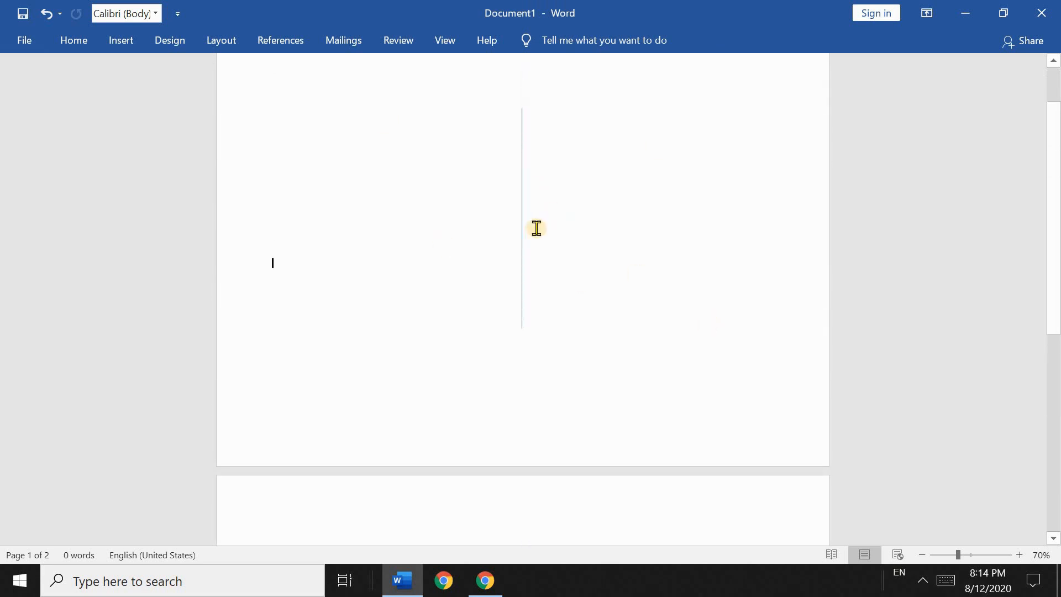
scroll(676, 225, up, 1)
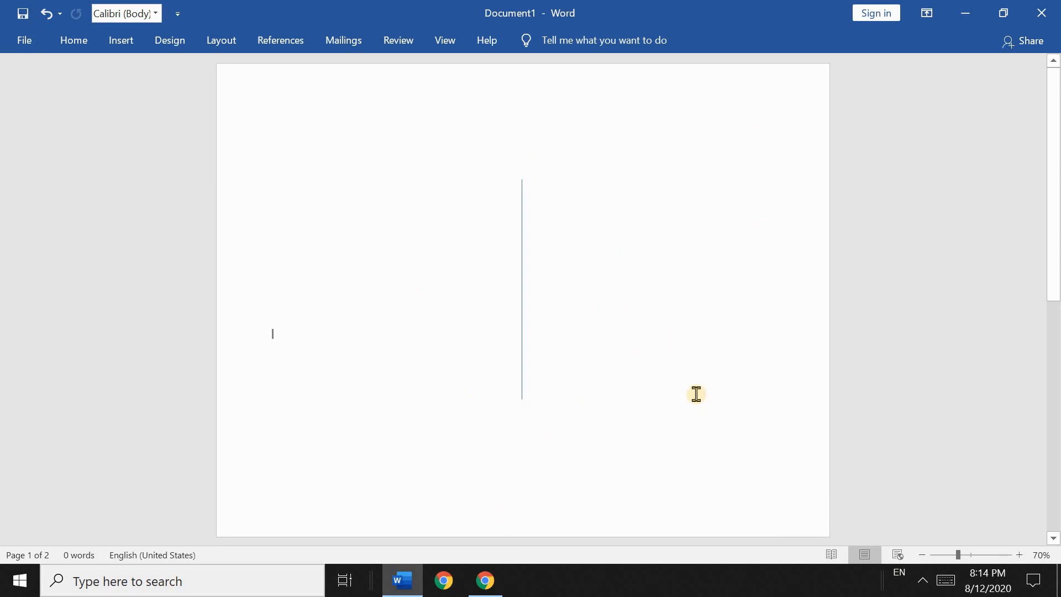
Step: Switch to Chrome and search Google for "balloonbs , png"
click(485, 580)
click(516, 352)
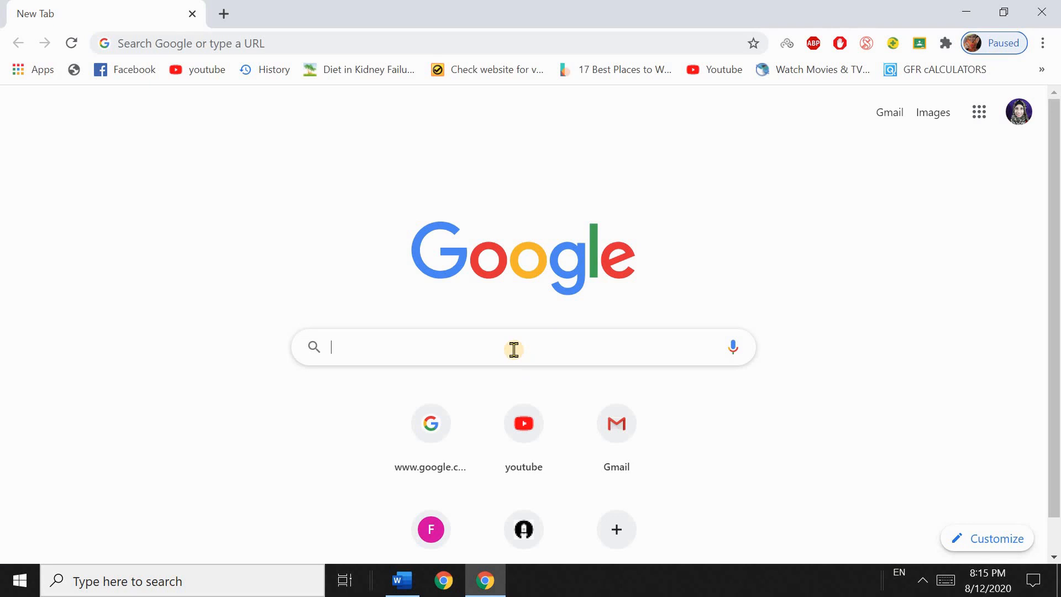
text(ballo)
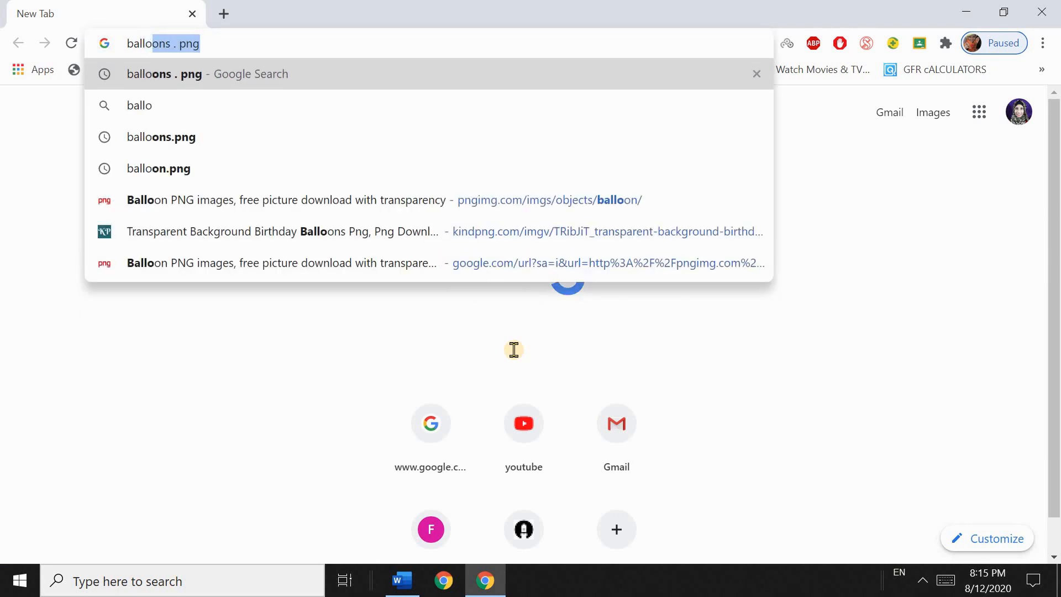
text(oonbs)
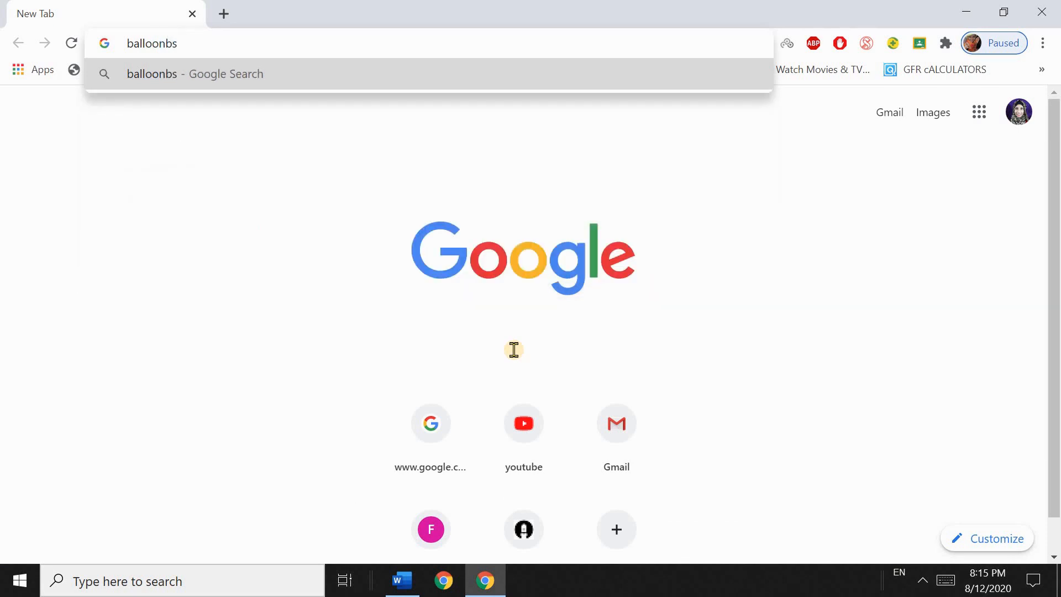
text( , pn)
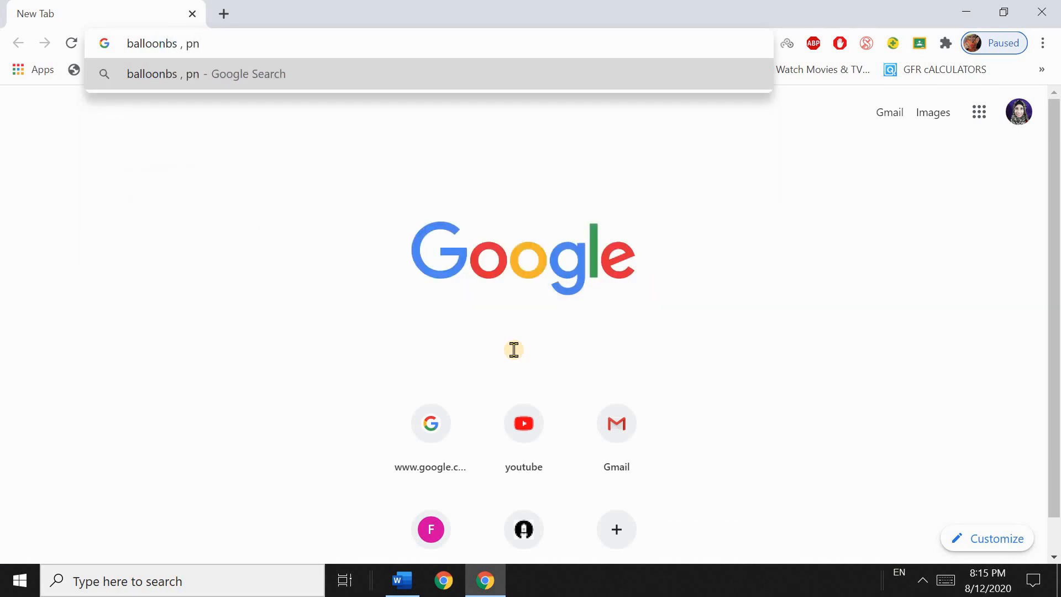
text(g)
key(Return)
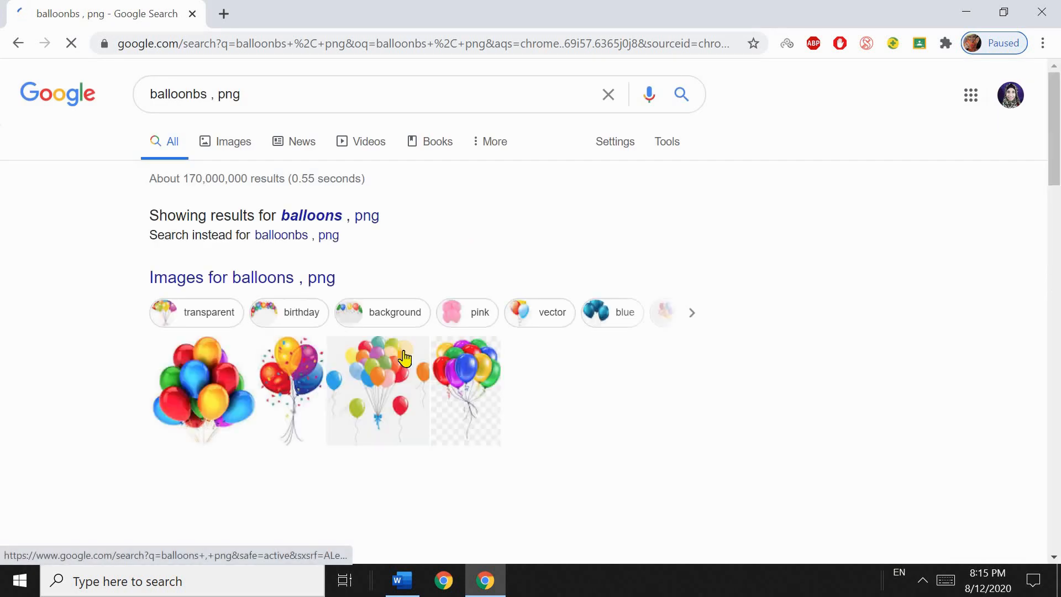
Step: Browse the balloon image results and open the preview of the green, white and orange balloons from pngimg.com
scroll(457, 317, down, 4)
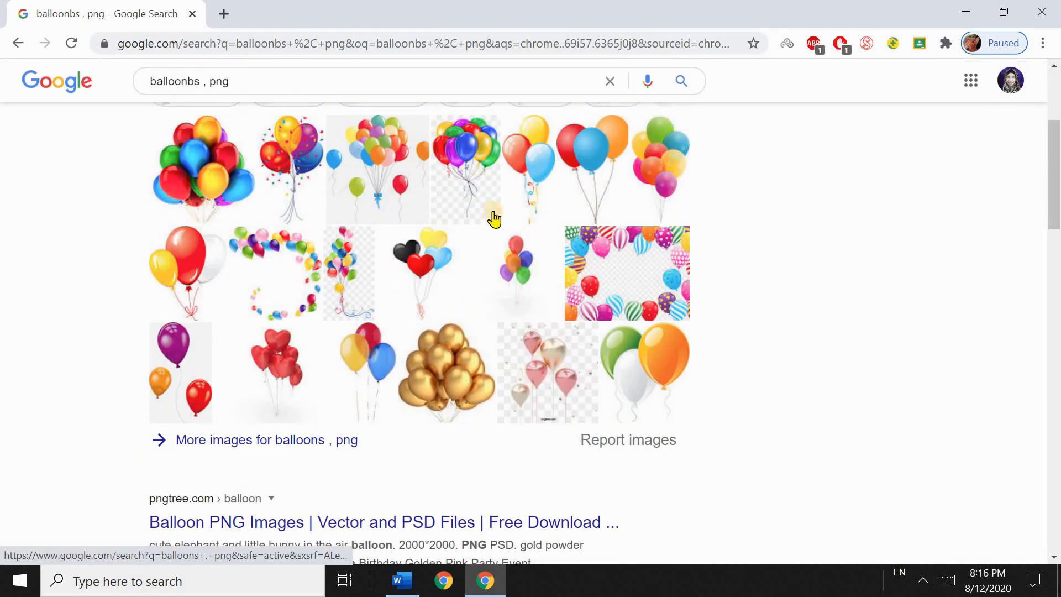
scroll(558, 276, up, 2)
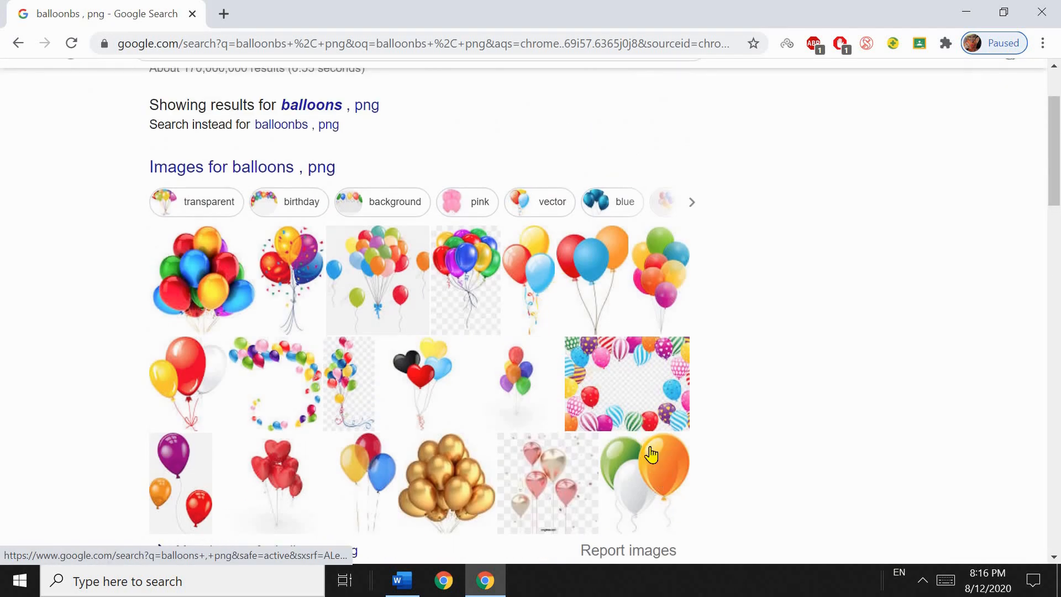
scroll(641, 441, down, 2)
scroll(652, 332, down, 2)
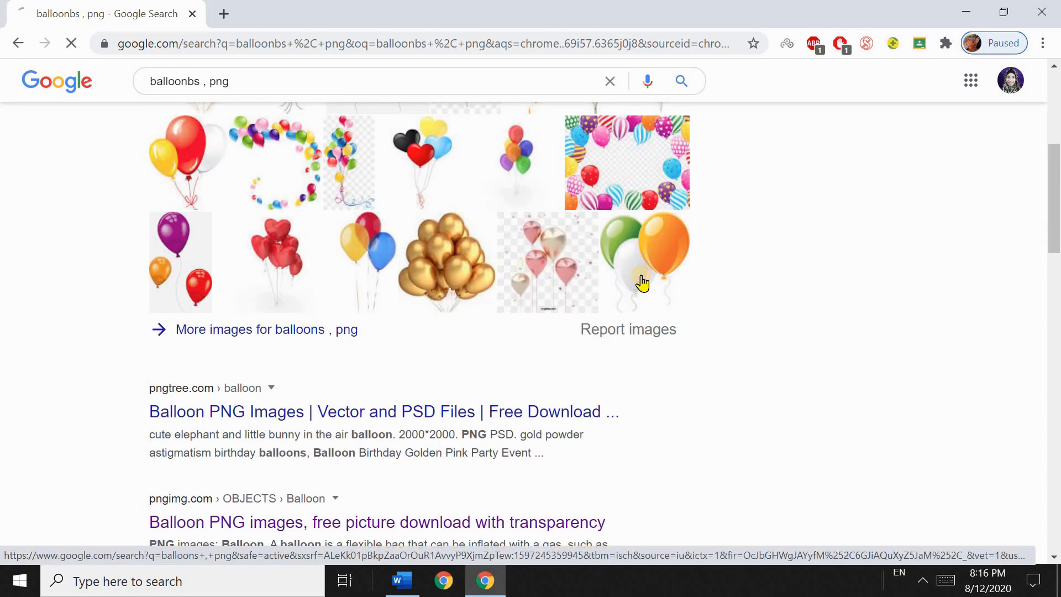
scroll(632, 310, down, 2)
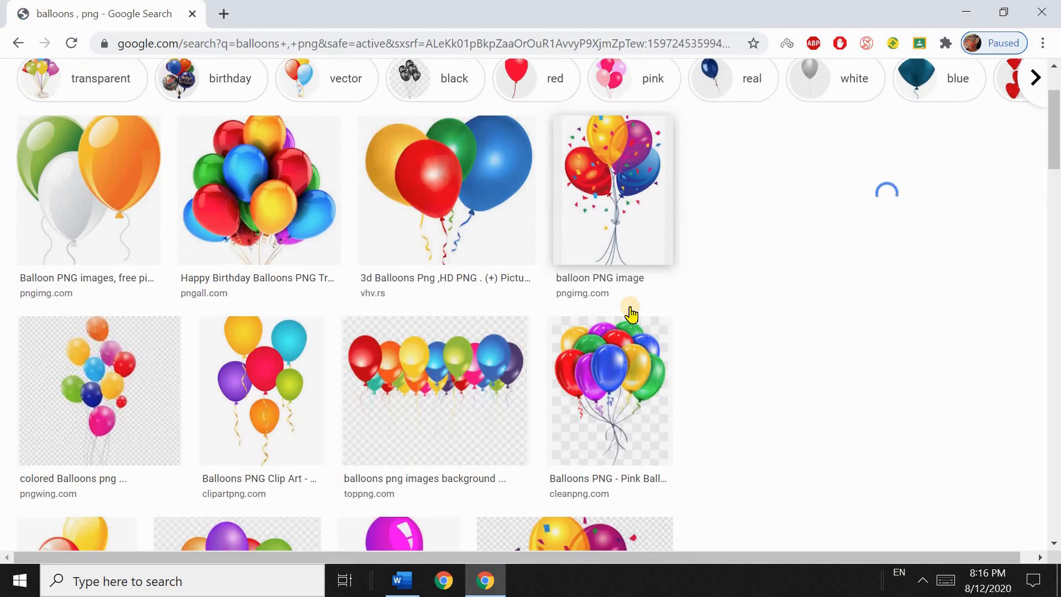
scroll(862, 331, down, 2)
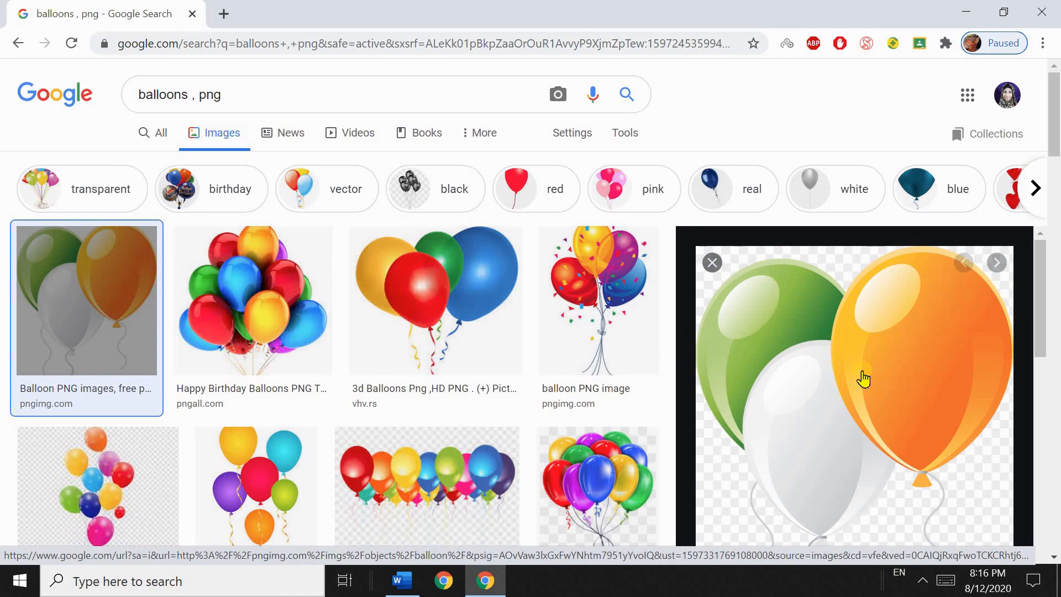
Step: Save the previewed balloon image to the Pictures folder as "balloon_PNG4967 (1).png"
scroll(863, 379, down, 4)
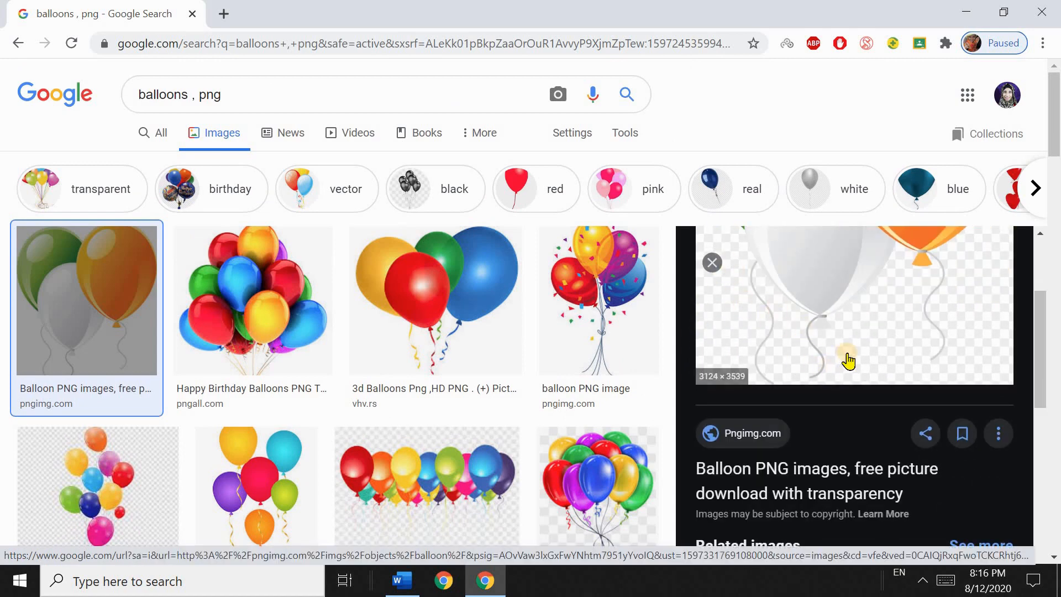
scroll(857, 360, up, 4)
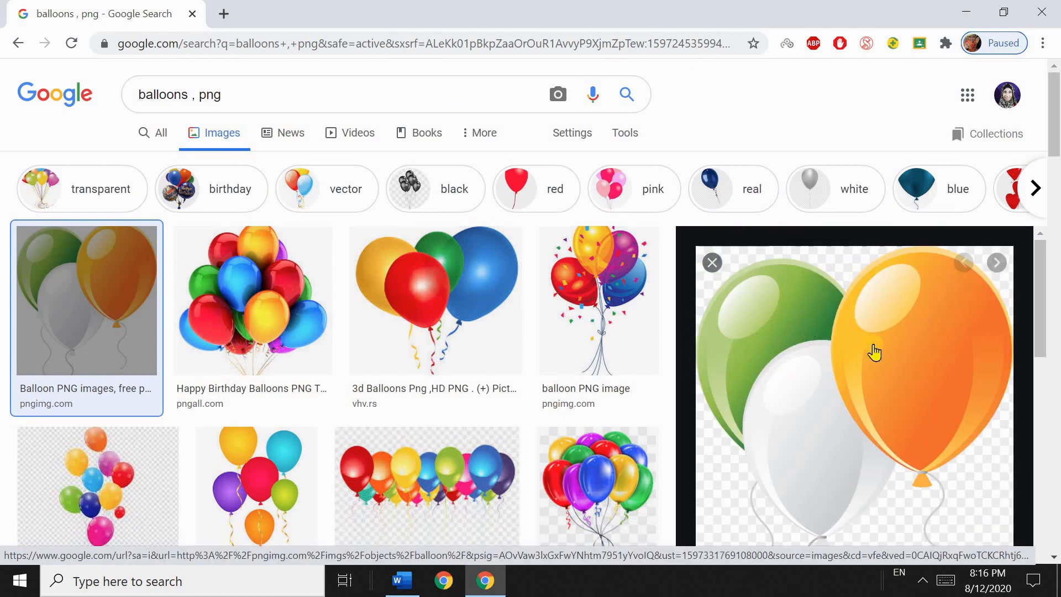
scroll(778, 293, down, 3)
scroll(776, 293, up, 3)
right_click(770, 309)
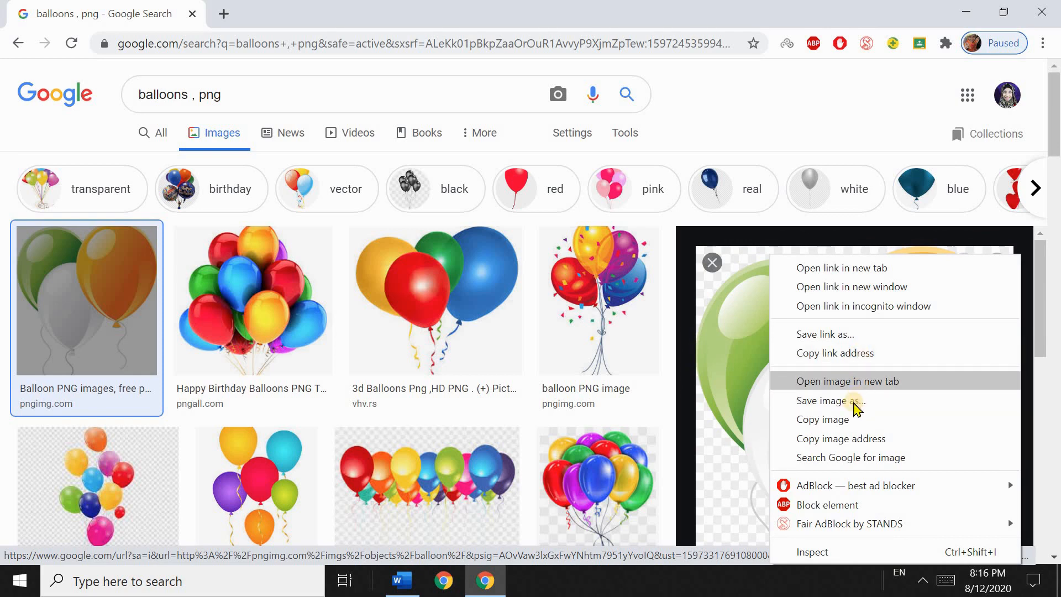
click(852, 409)
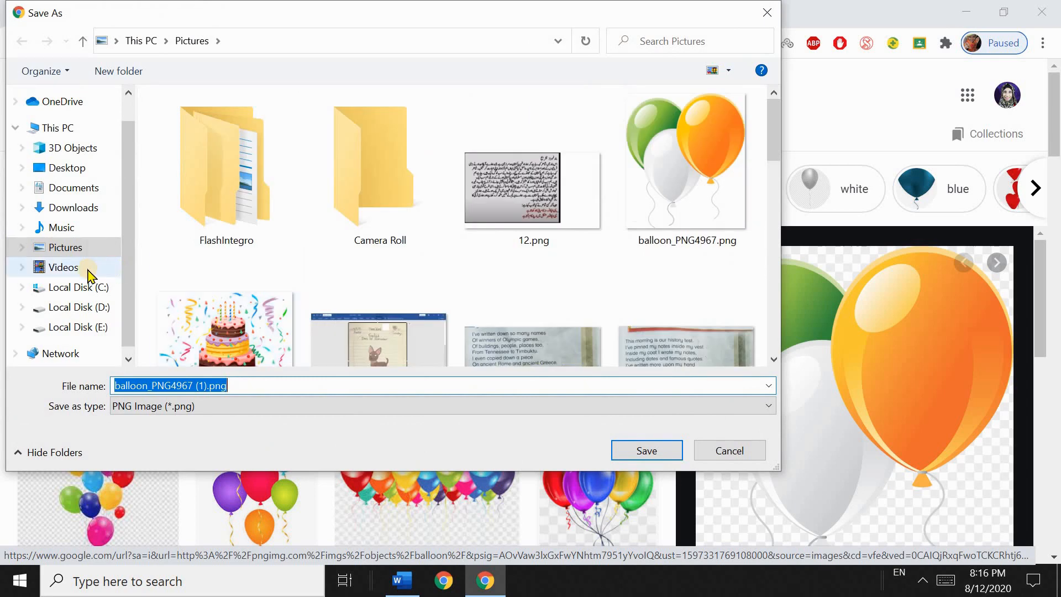
click(86, 253)
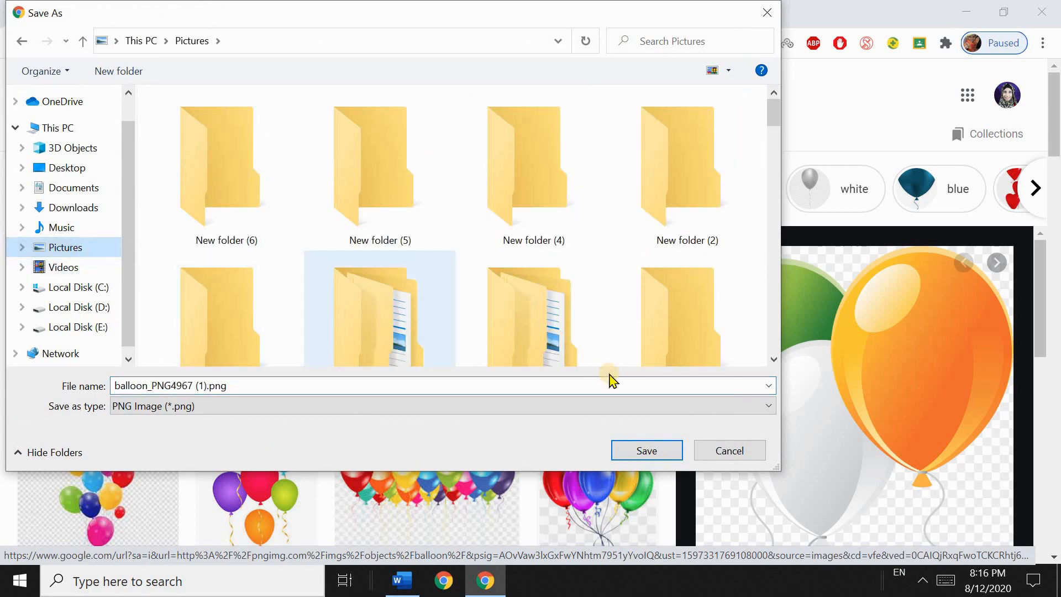
click(629, 452)
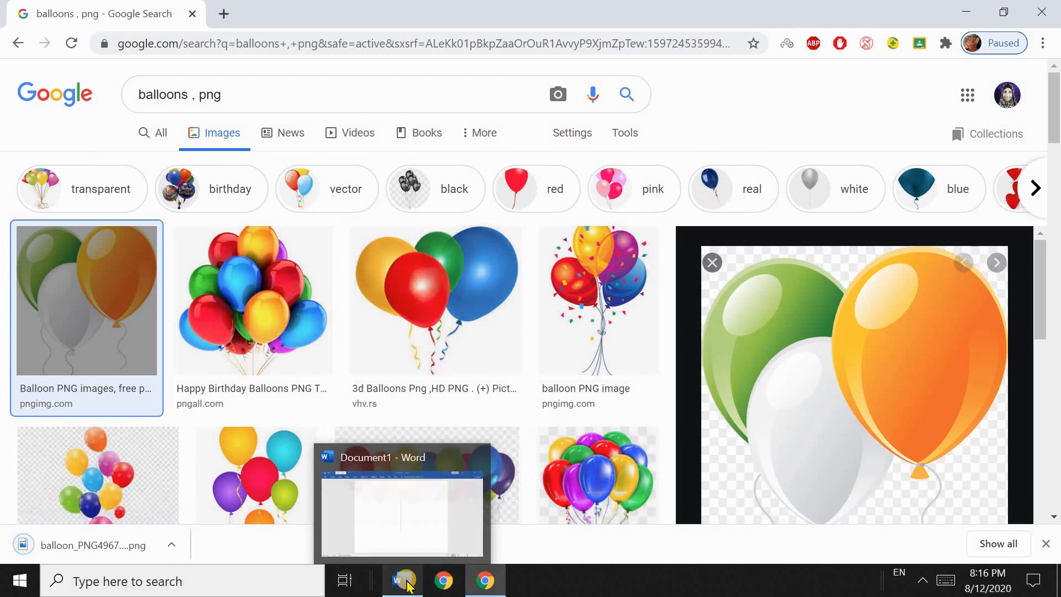
Step: Switch to Word and insert the picture "balloon_PNG4967 (1).png" from the Pictures folder on this device
click(413, 588)
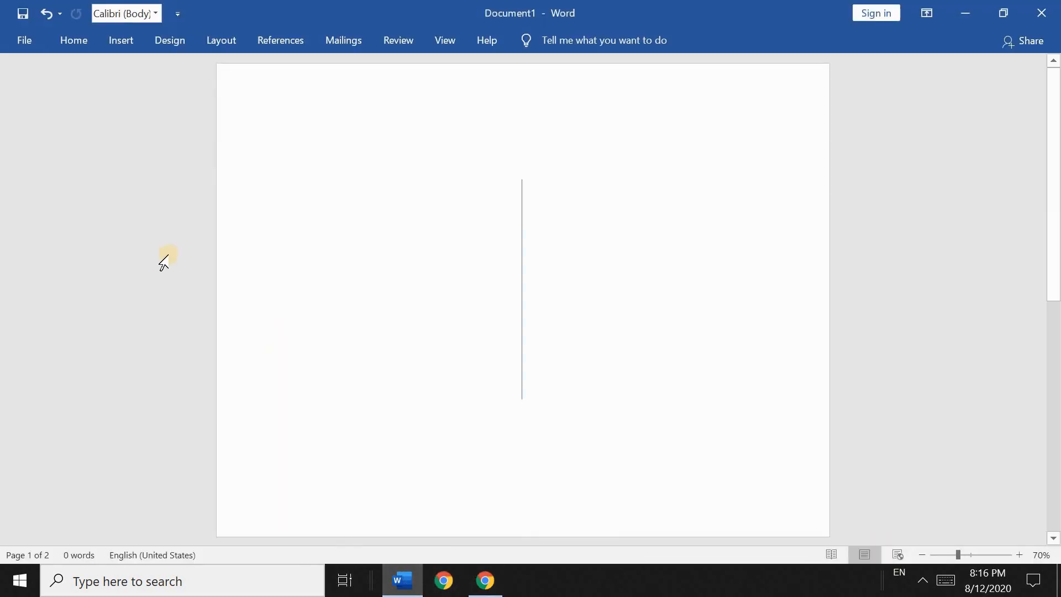
click(121, 42)
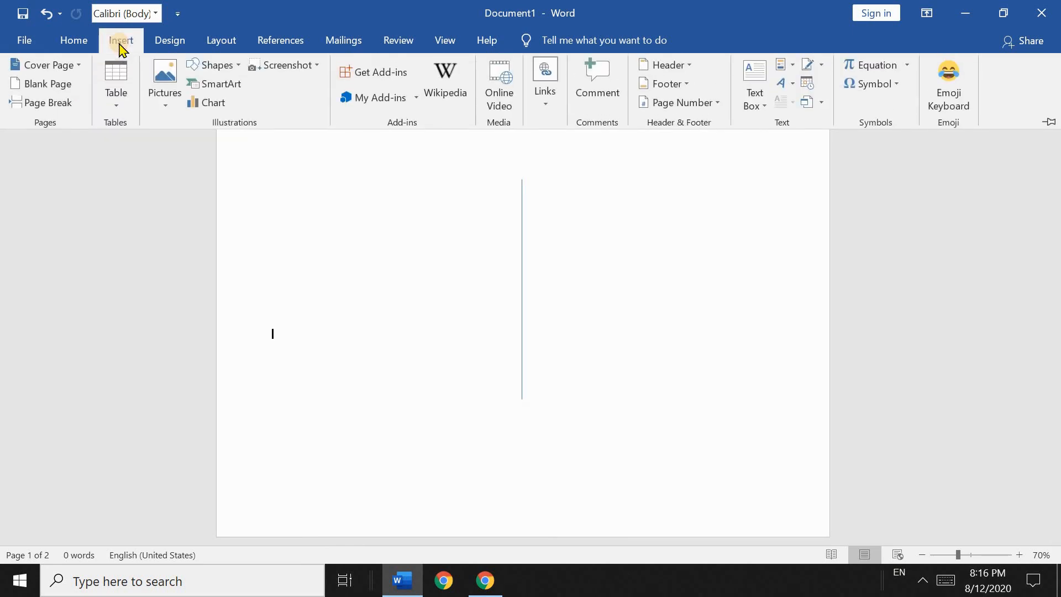
click(165, 88)
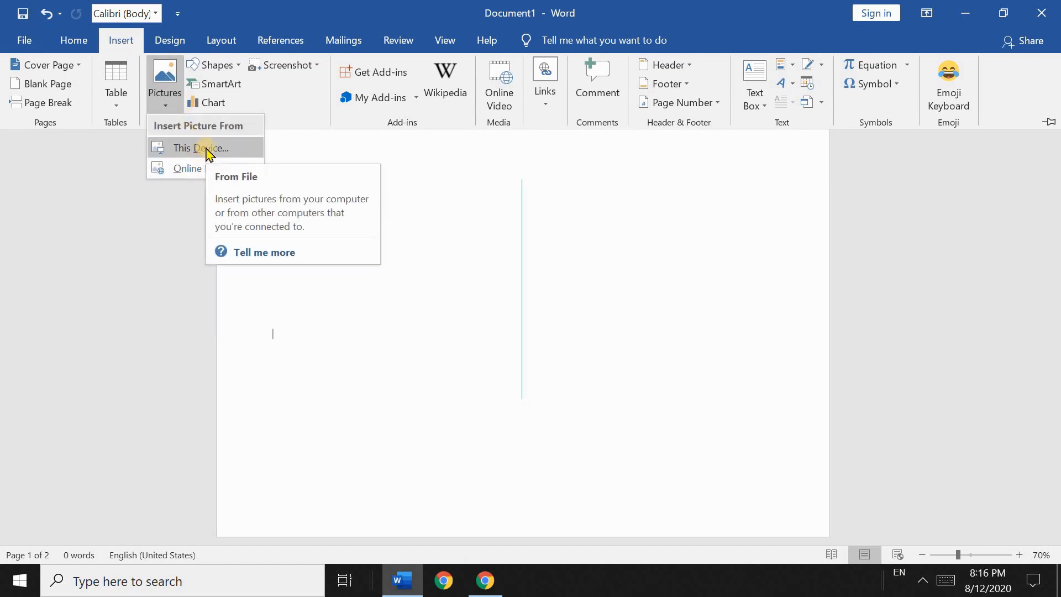
click(202, 148)
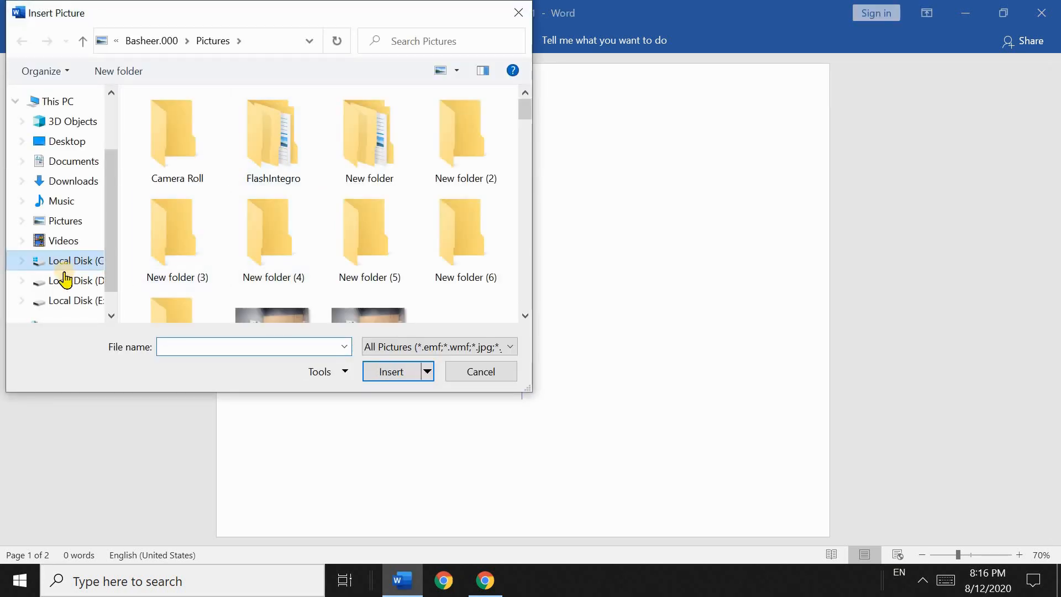
click(56, 225)
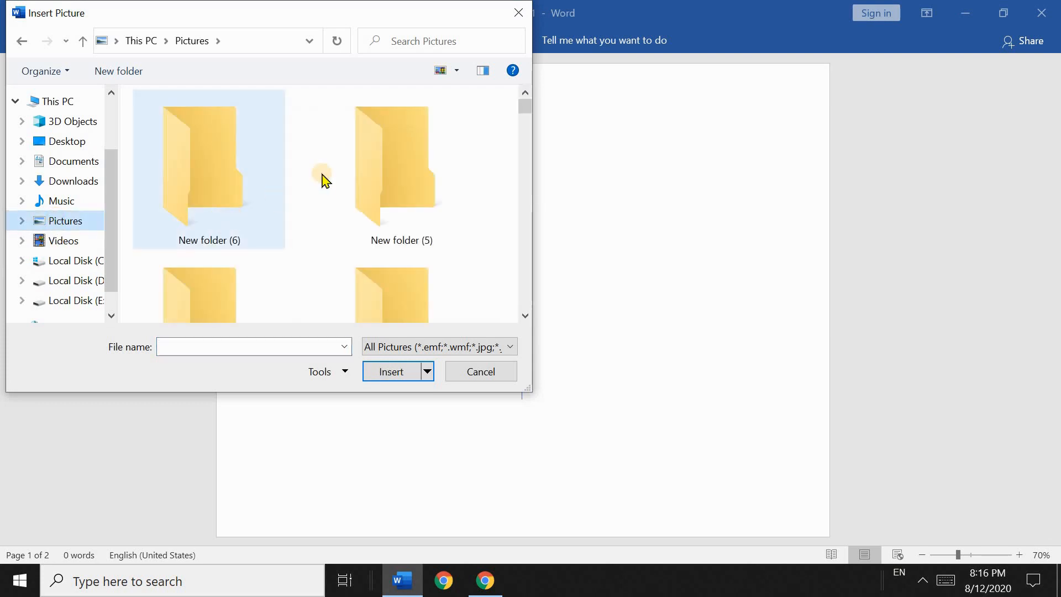
scroll(326, 181, down, 6)
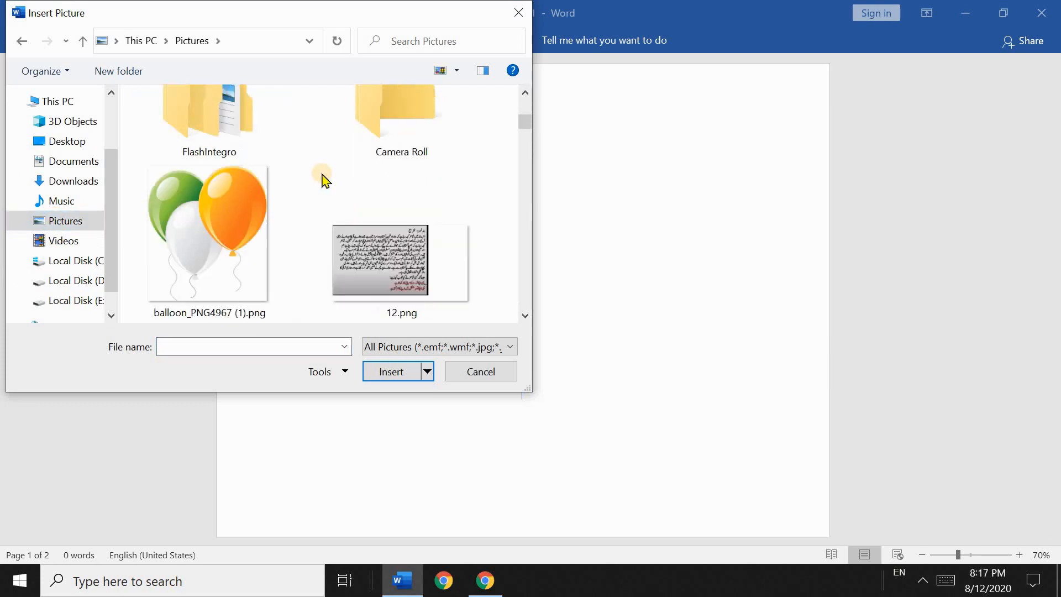
double_click(235, 220)
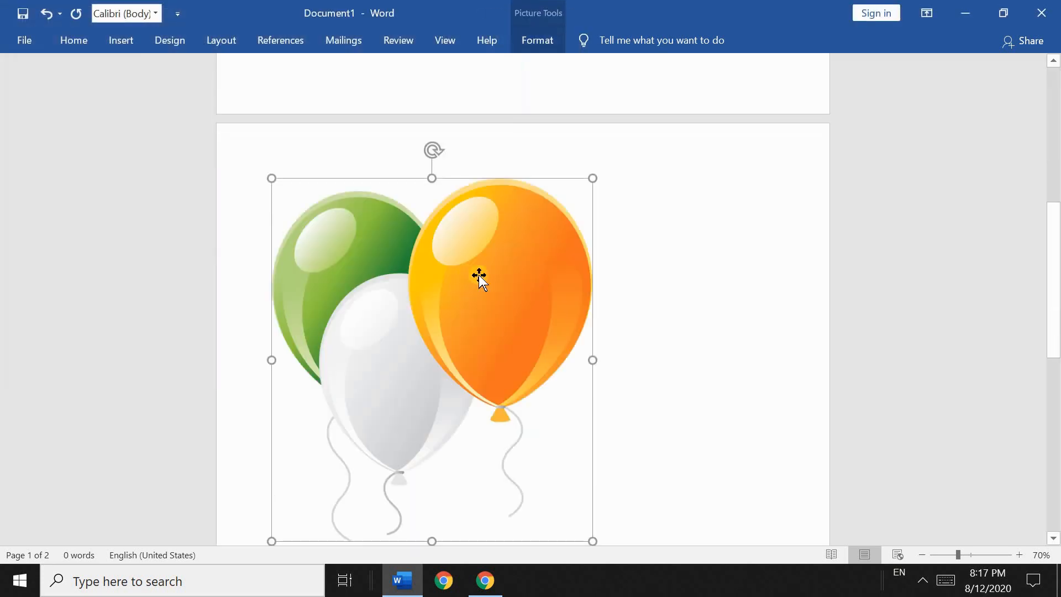
Step: Set the inserted balloon picture's text wrapping to In Front of Text
scroll(487, 276, down, 4)
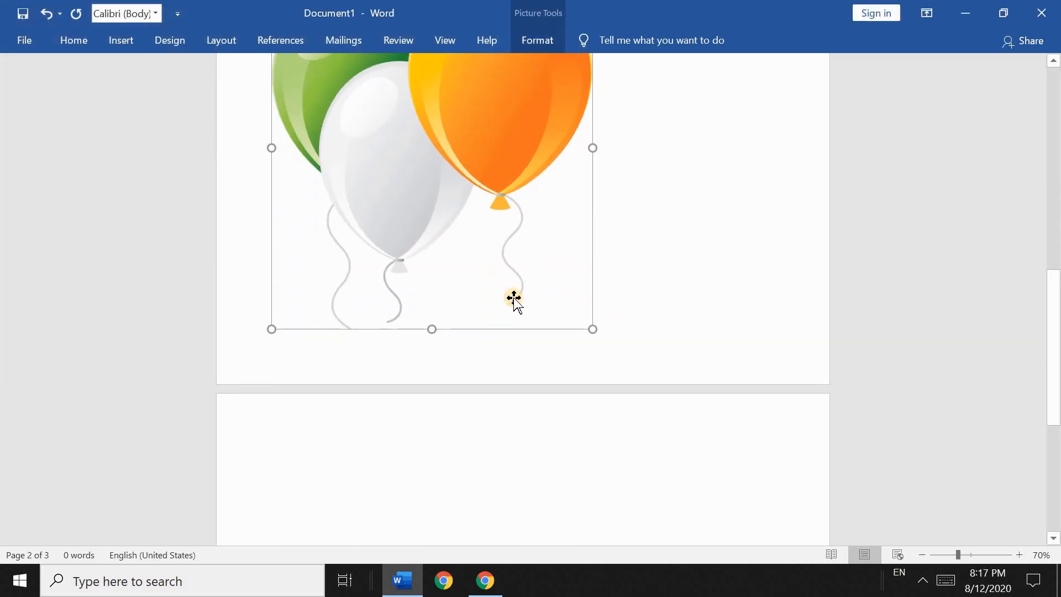
scroll(513, 300, up, 2)
scroll(592, 383, up, 4)
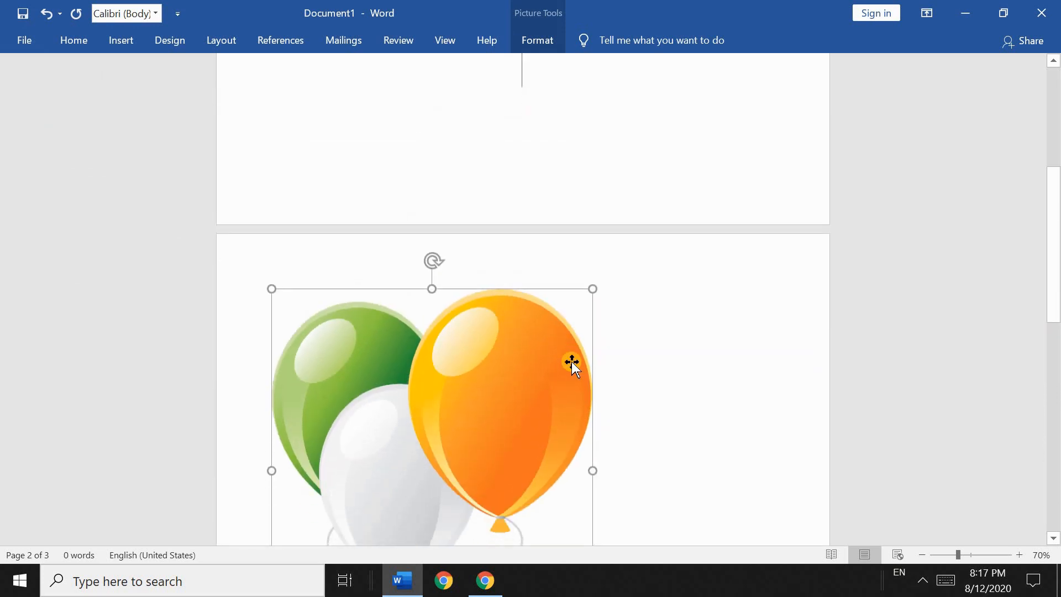
scroll(566, 343, down, 3)
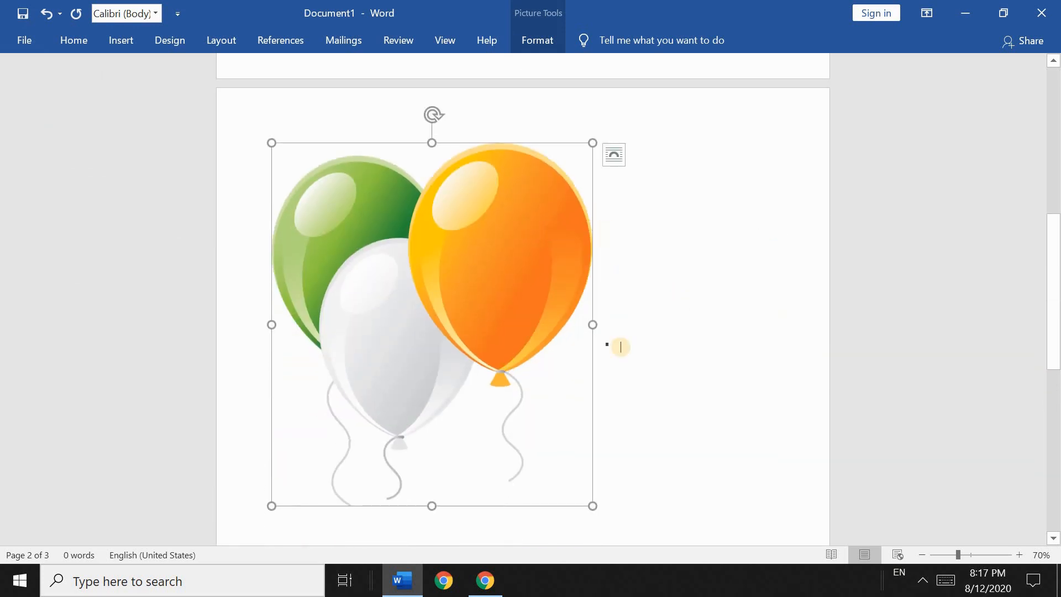
scroll(614, 340, down, 3)
scroll(601, 333, up, 3)
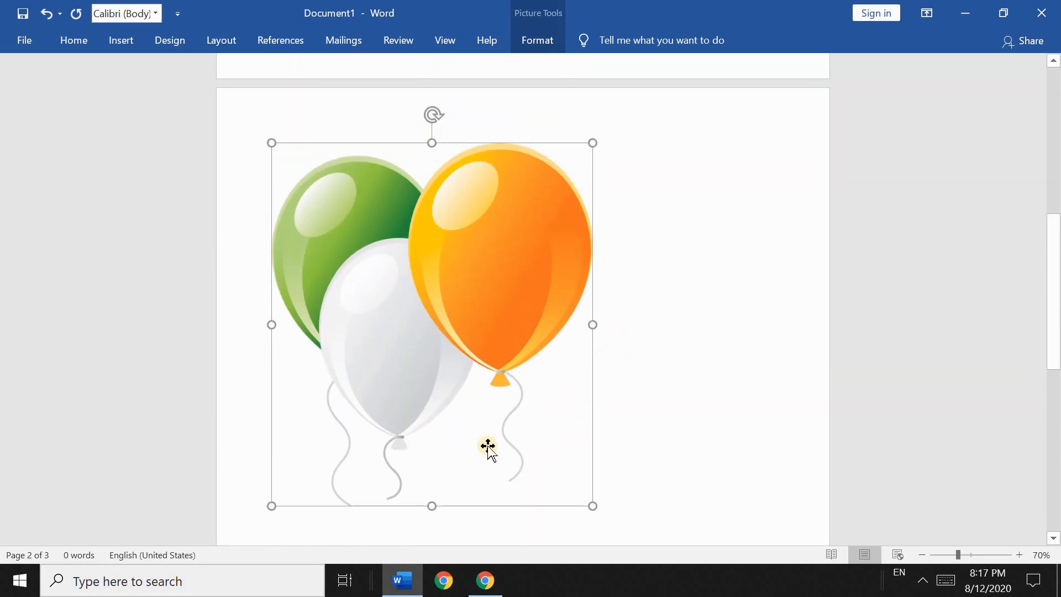
scroll(458, 169, up, 6)
scroll(484, 242, down, 4)
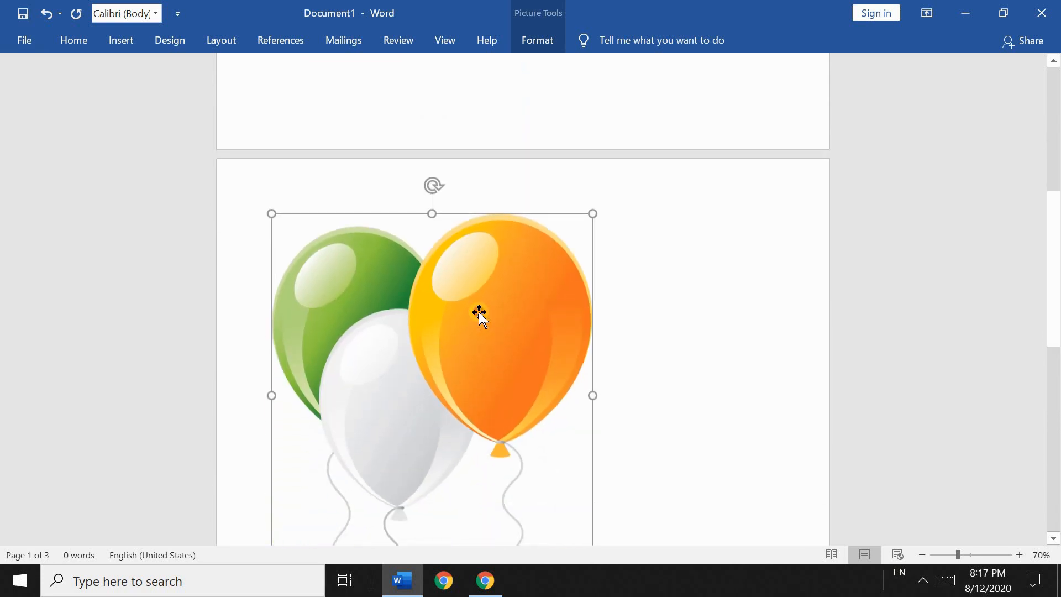
click(479, 314)
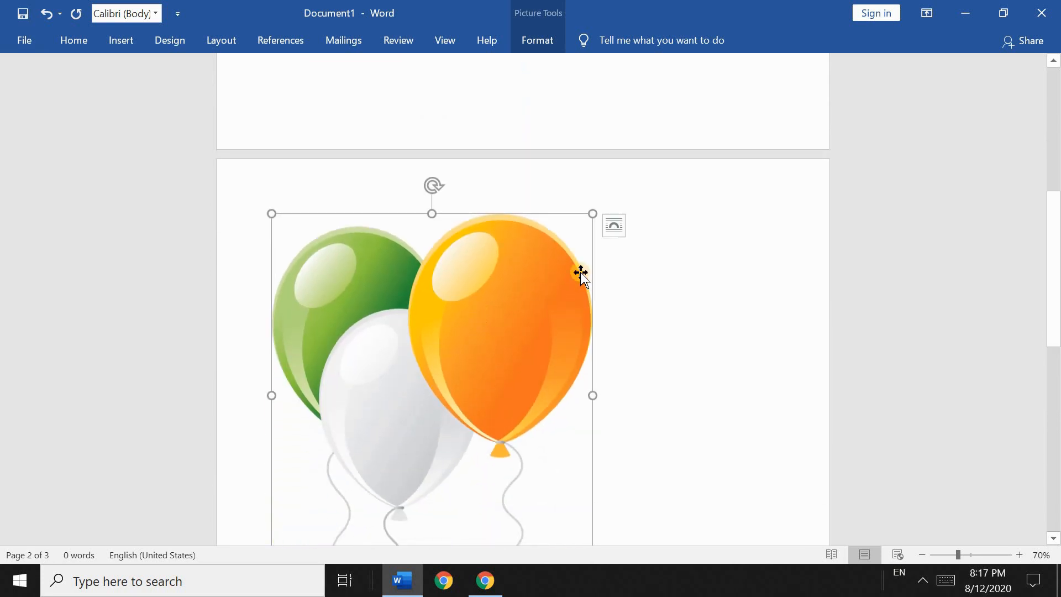
click(616, 228)
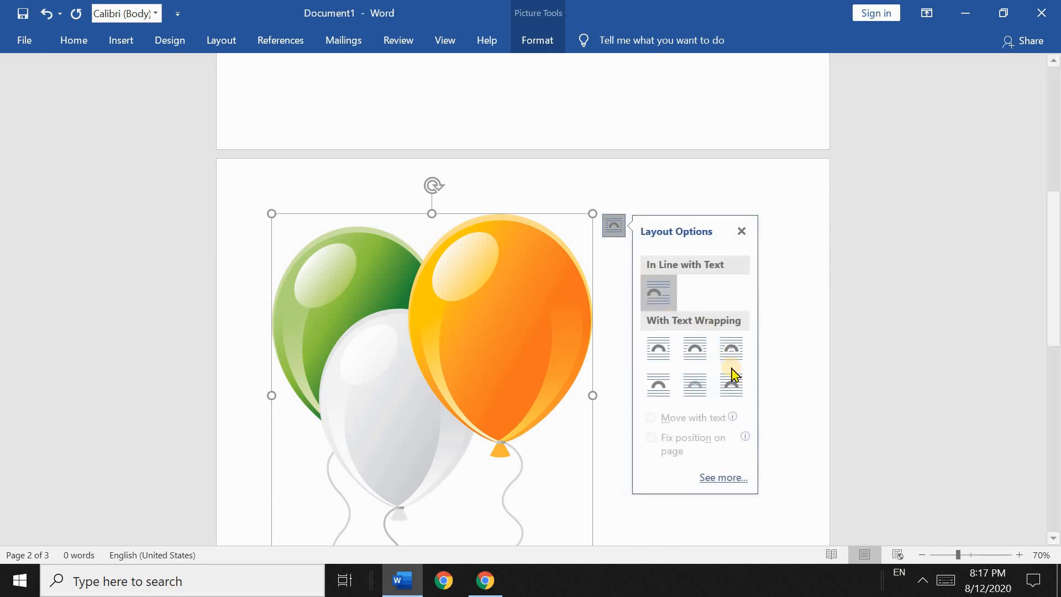
click(730, 393)
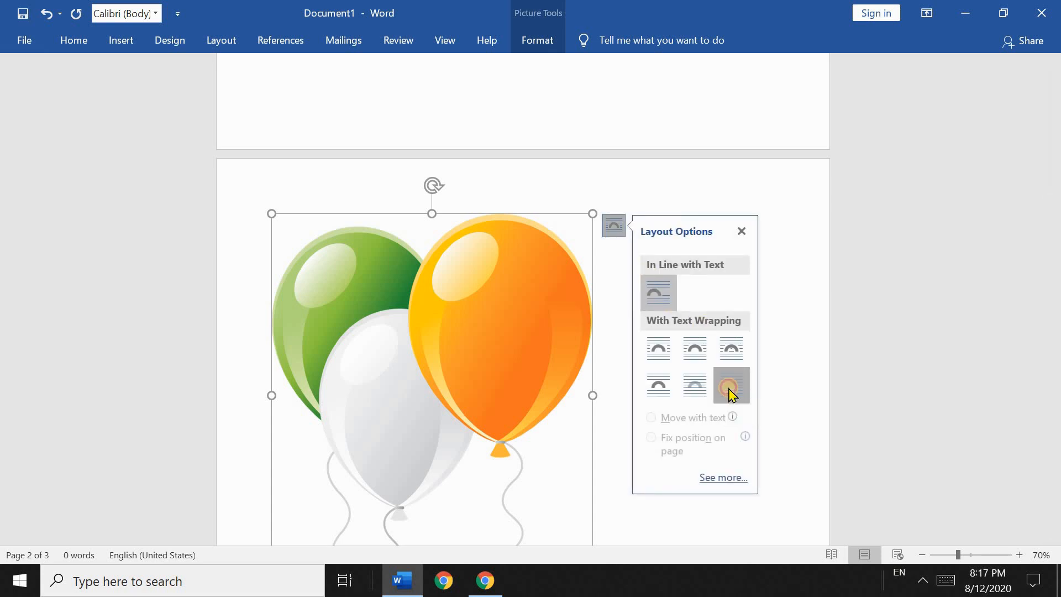
Step: Shrink the balloon picture to roughly half its size and place it in the bottom-right corner of the first page
scroll(602, 339, up, 6)
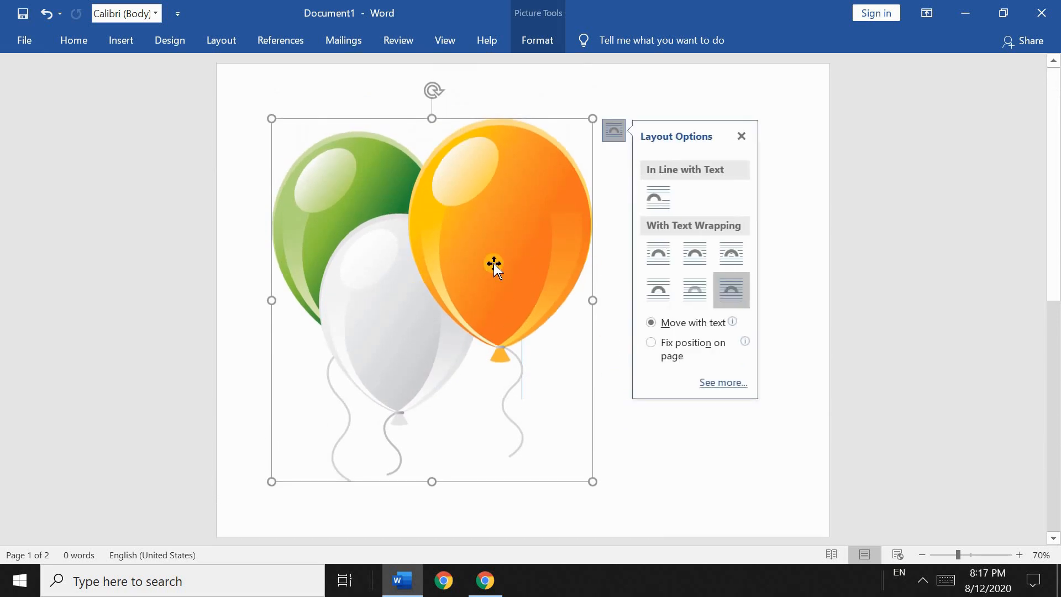
mouse_move(540, 263)
mouse_down()
mouse_move(584, 269)
mouse_move(516, 272)
mouse_move(641, 279)
mouse_move(549, 244)
mouse_move(534, 272)
mouse_up()
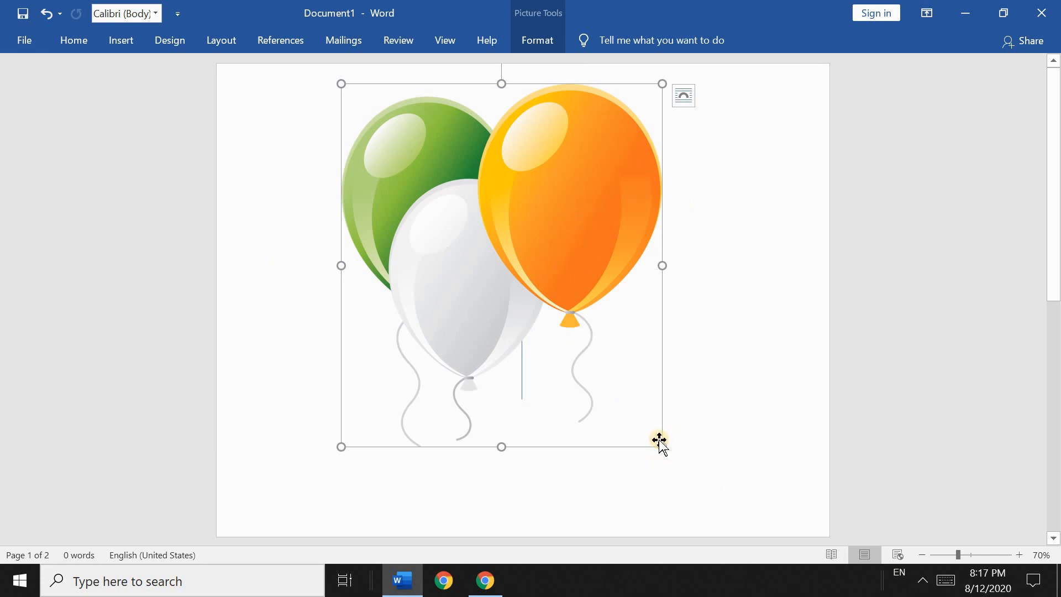
drag(653, 431, 482, 280)
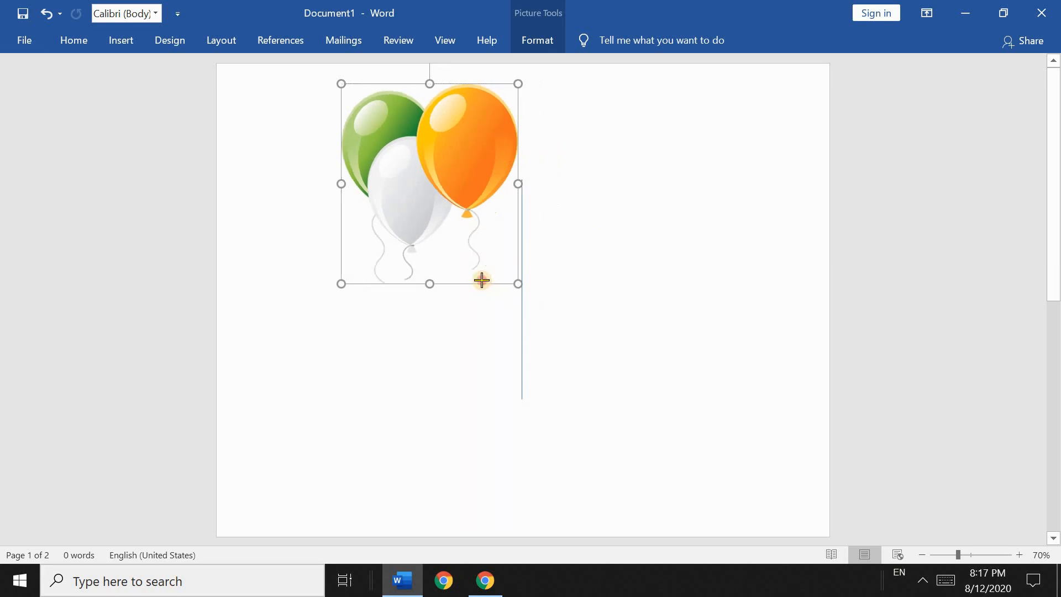
drag(428, 173, 734, 457)
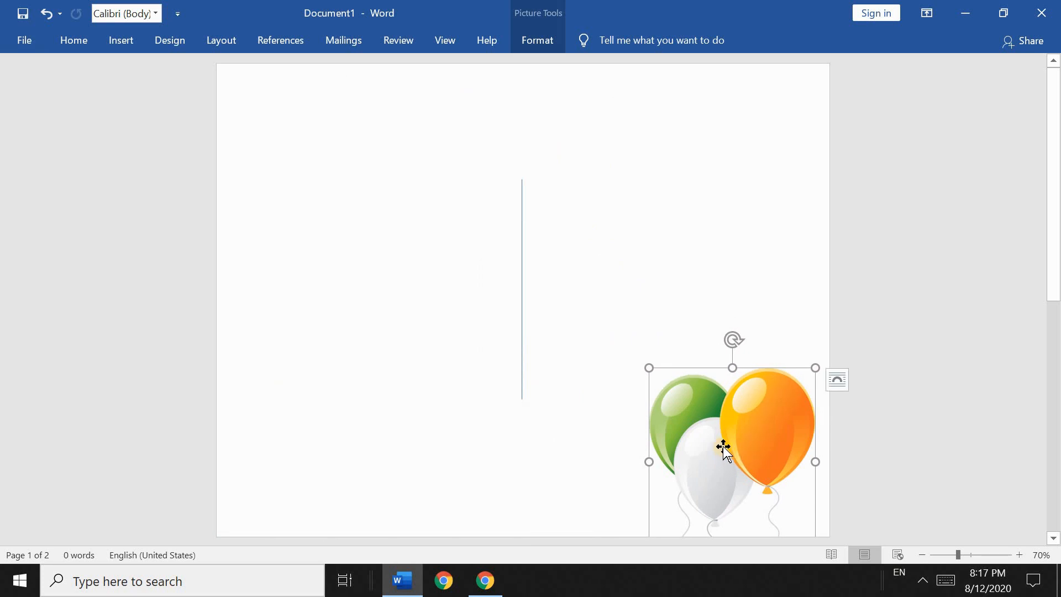
Step: Copy the balloon picture and paste it as a picture in the empty upper area of the first page
right_click(717, 423)
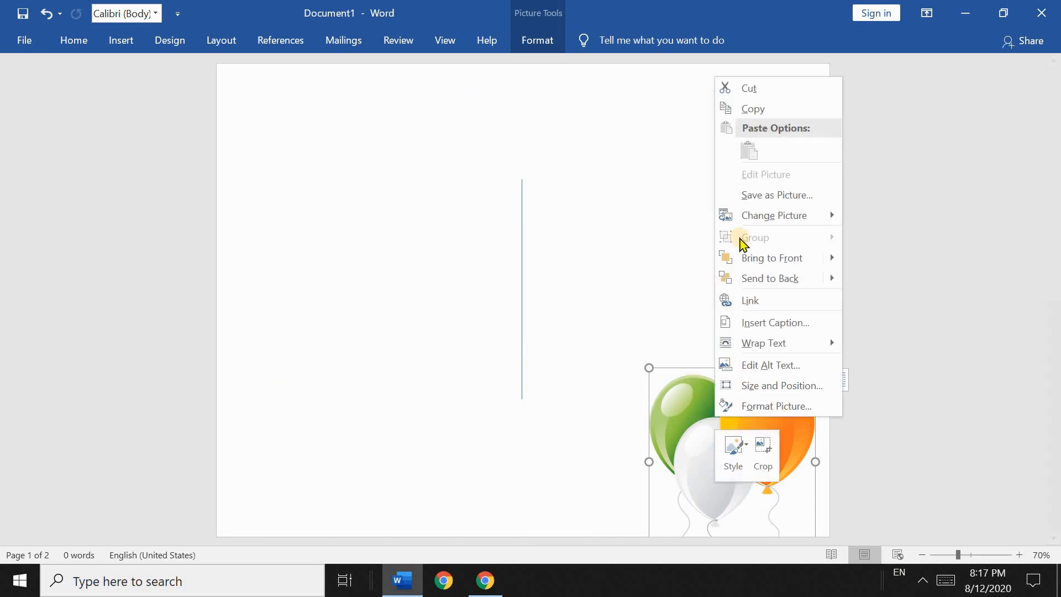
click(762, 111)
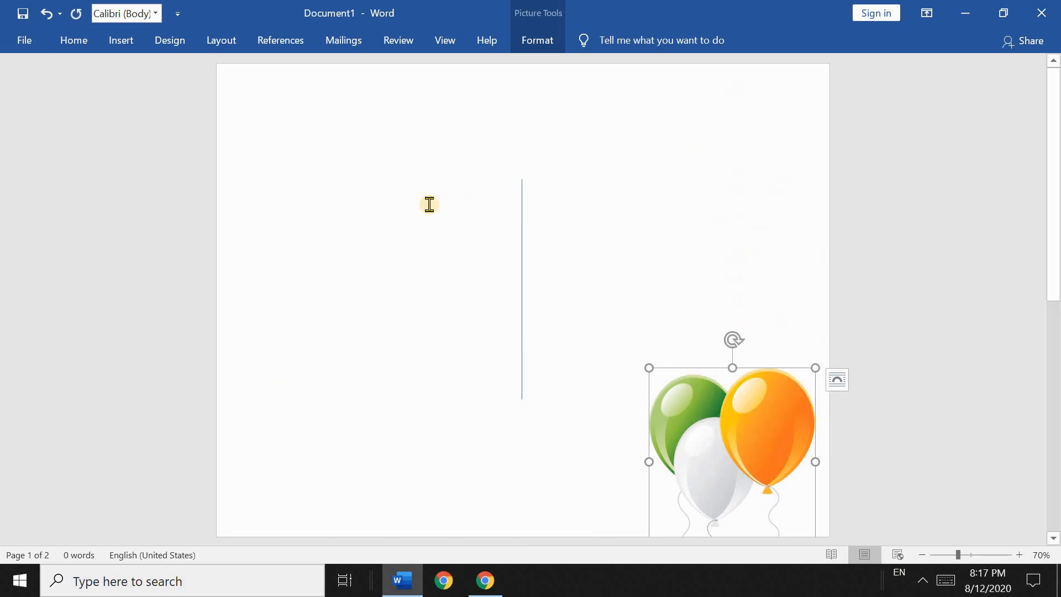
click(374, 161)
right_click(375, 165)
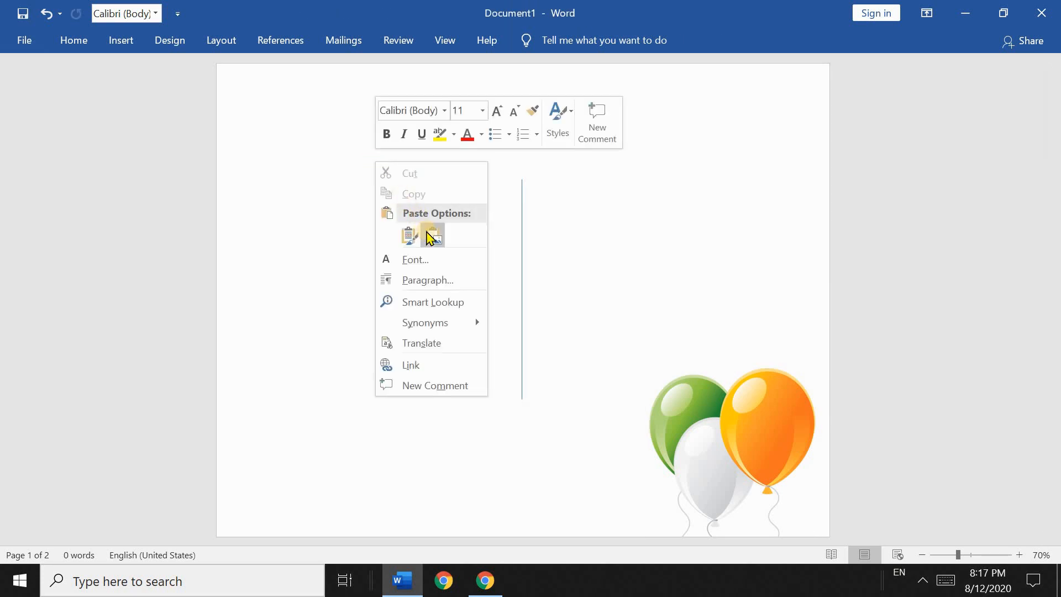
click(428, 234)
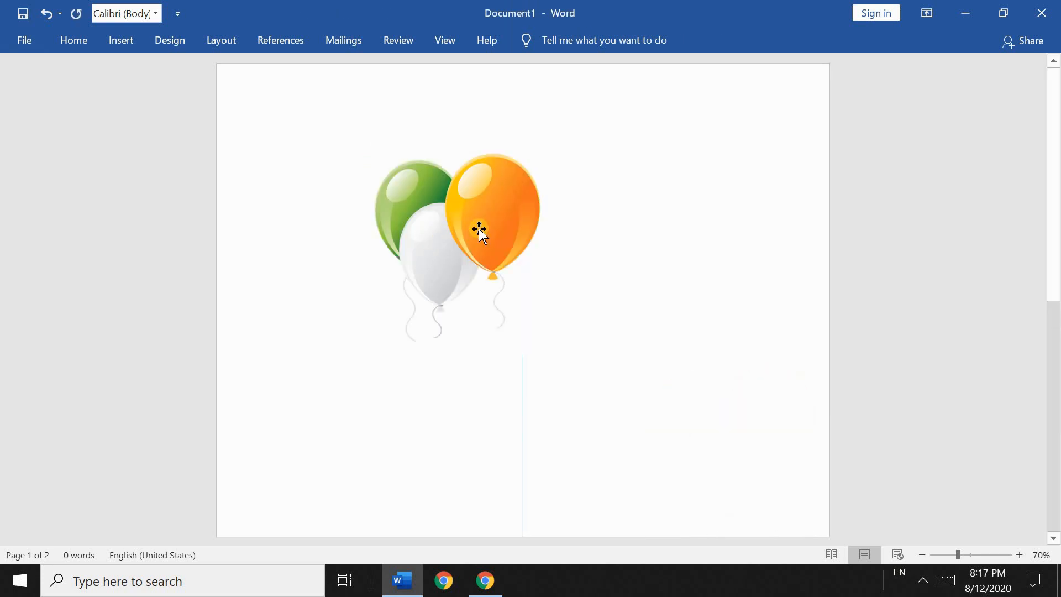
Step: Set the pasted balloons to In Front of Text and move them to the page bottom, directly left of the first balloons
mouse_move(479, 228)
mouse_down()
mouse_move(540, 331)
mouse_move(476, 213)
mouse_up()
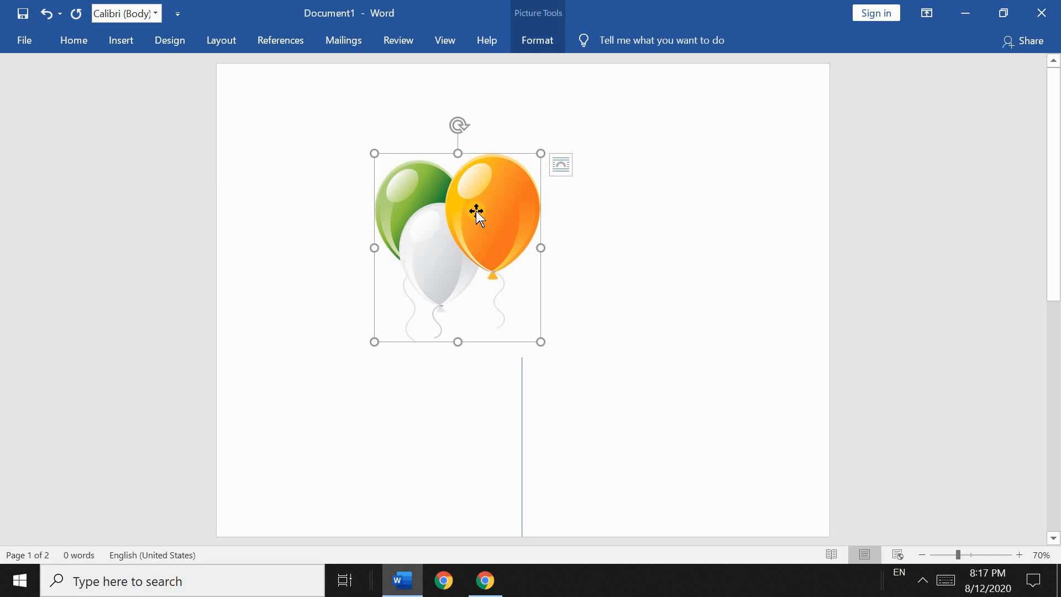
click(561, 168)
click(665, 318)
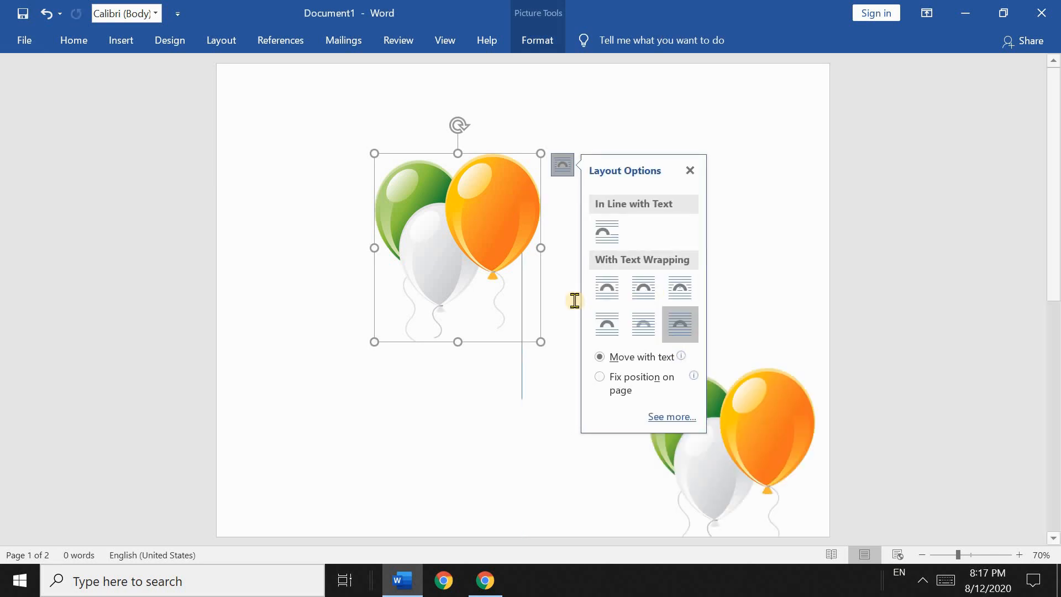
drag(450, 295, 568, 466)
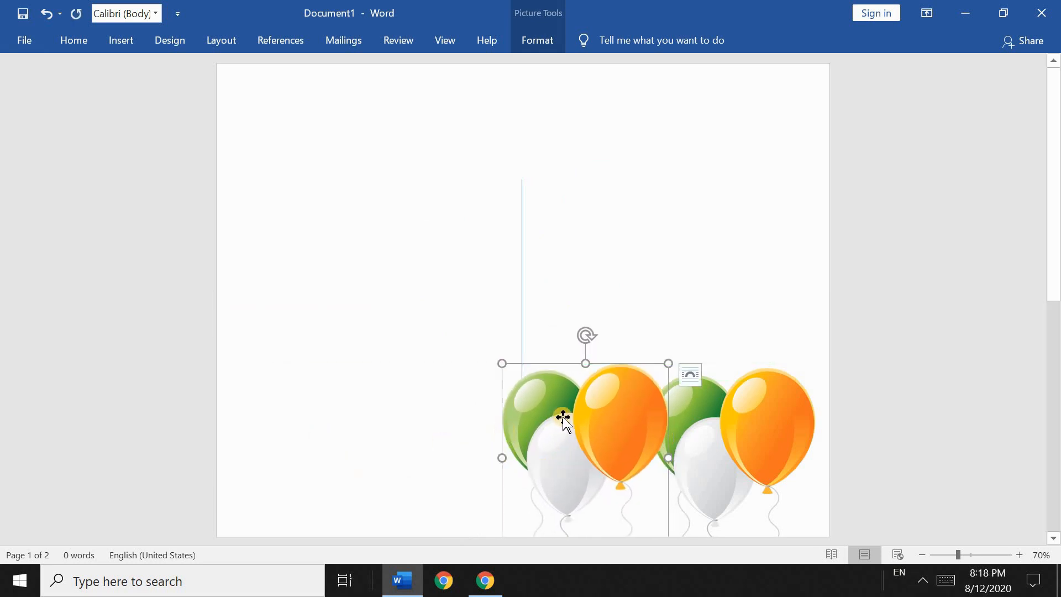
Step: Paste a third balloon picture, set it In Front of Text and place it left of the second along the page bottom
right_click(412, 220)
right_click(320, 169)
click(372, 243)
right_click(320, 230)
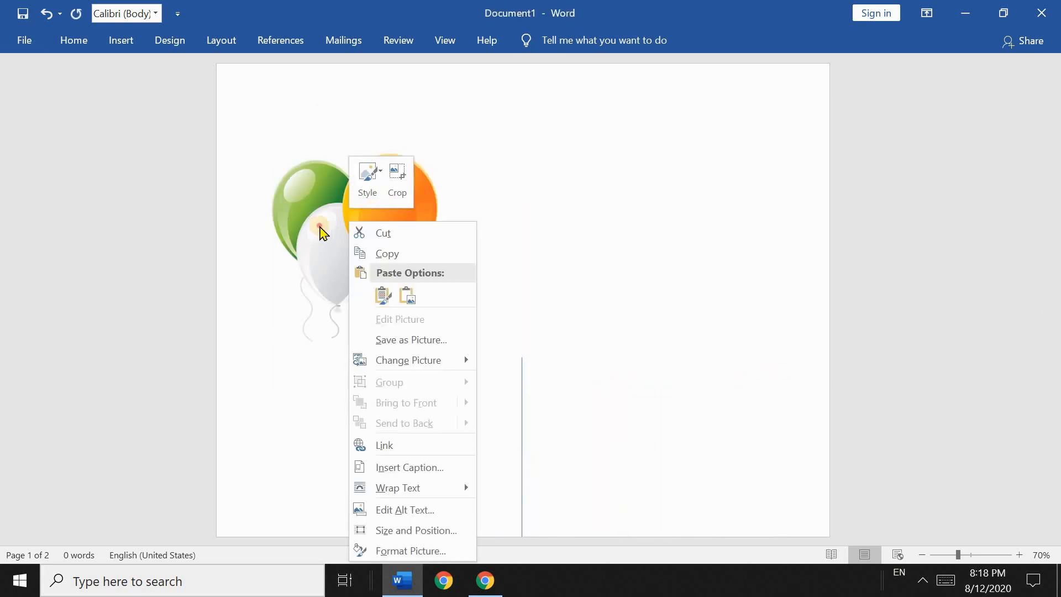
click(459, 164)
click(575, 324)
drag(387, 249, 459, 526)
Step: Paste a fourth balloon picture and place it in front of text in the bottom-left corner of the first page
right_click(440, 213)
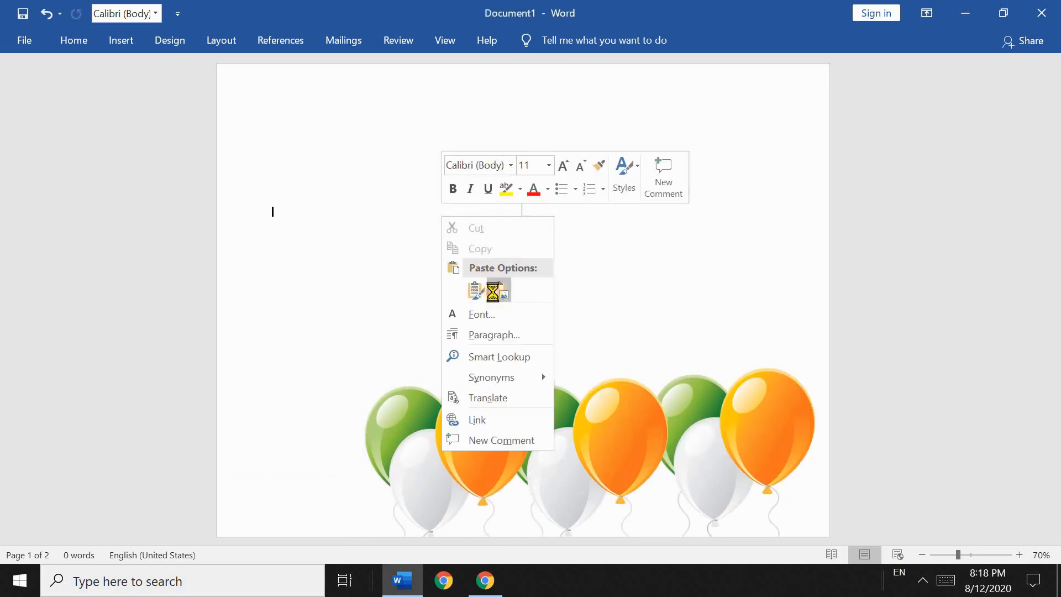
click(497, 289)
drag(366, 346, 326, 455)
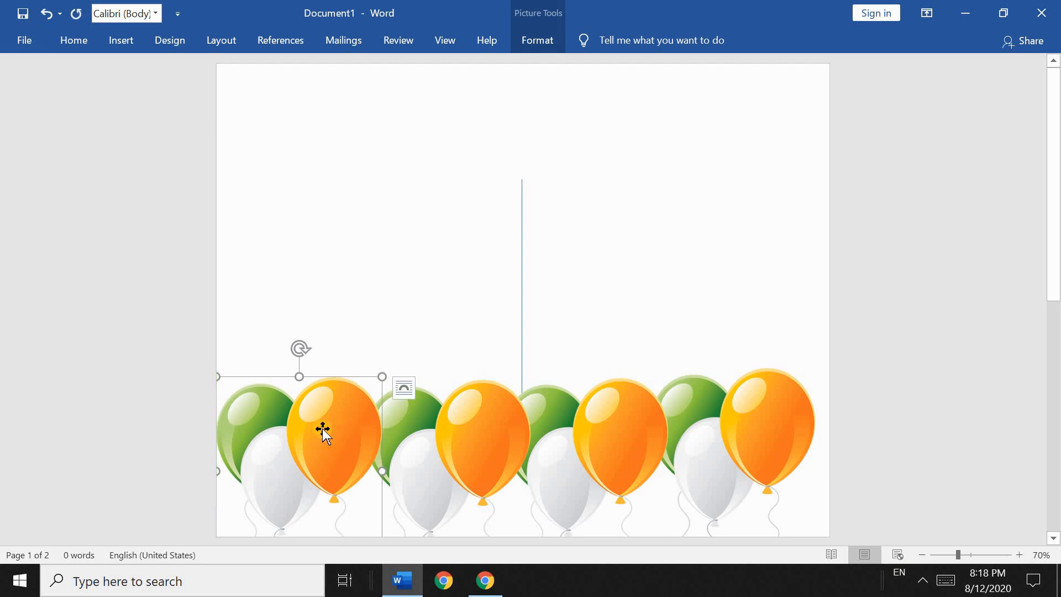
Step: Deselect the balloons, switch to Chrome and search Google Images for "cake.png"
click(495, 317)
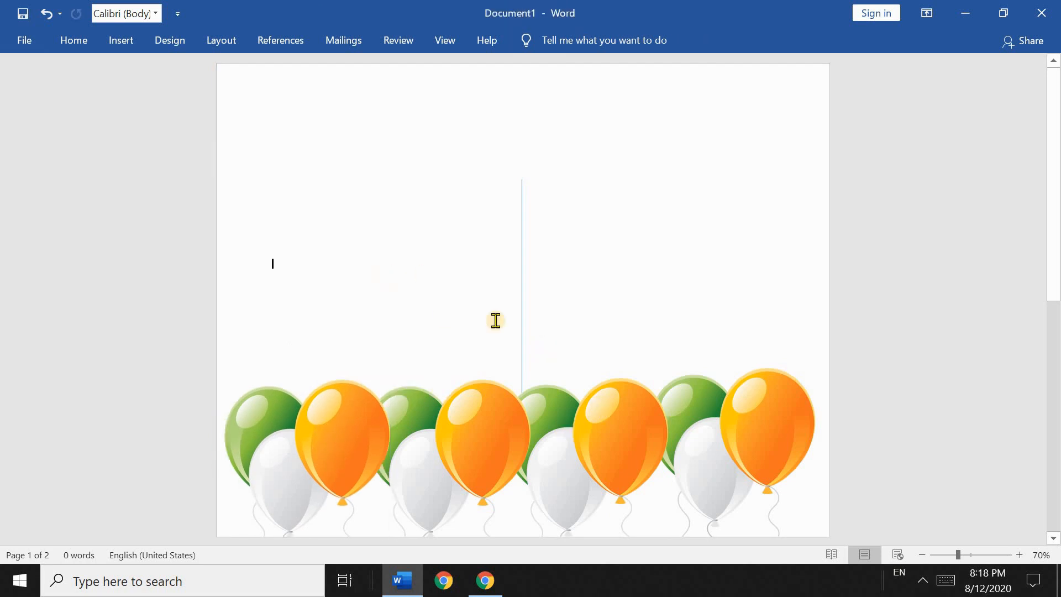
scroll(551, 333, down, 1)
scroll(670, 288, up, 1)
click(484, 580)
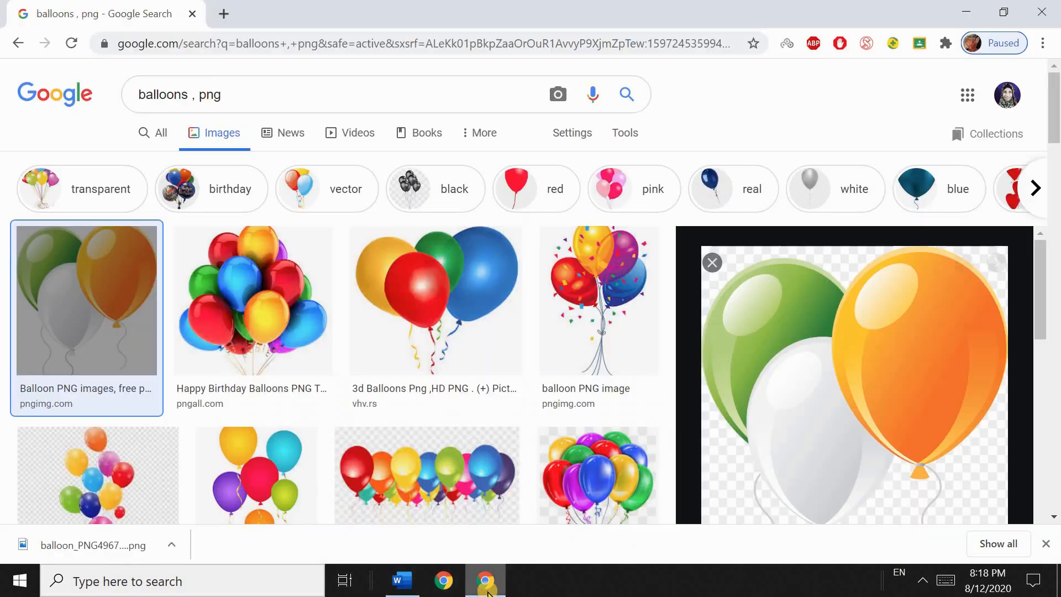
click(313, 96)
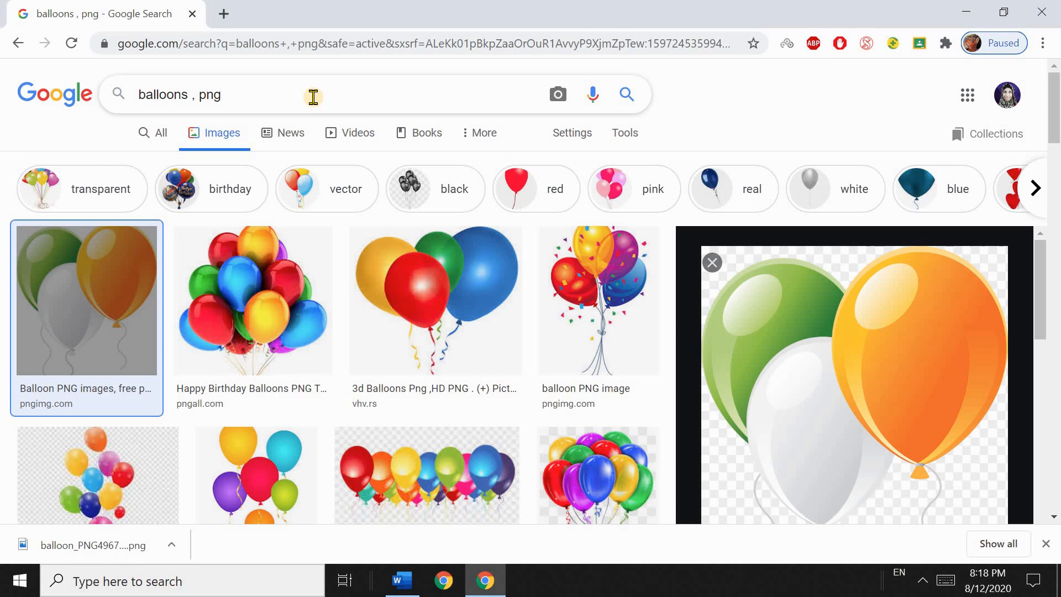
key(BackSpace)
key(BackSpace)
key(BackSpace)
key(BackSpace)
key(BackSpace)
key(BackSpace)
key(BackSpace)
key(BackSpace)
key(BackSpace)
key(BackSpace)
key(BackSpace)
key(BackSpace)
key(BackSpace)
text(cak)
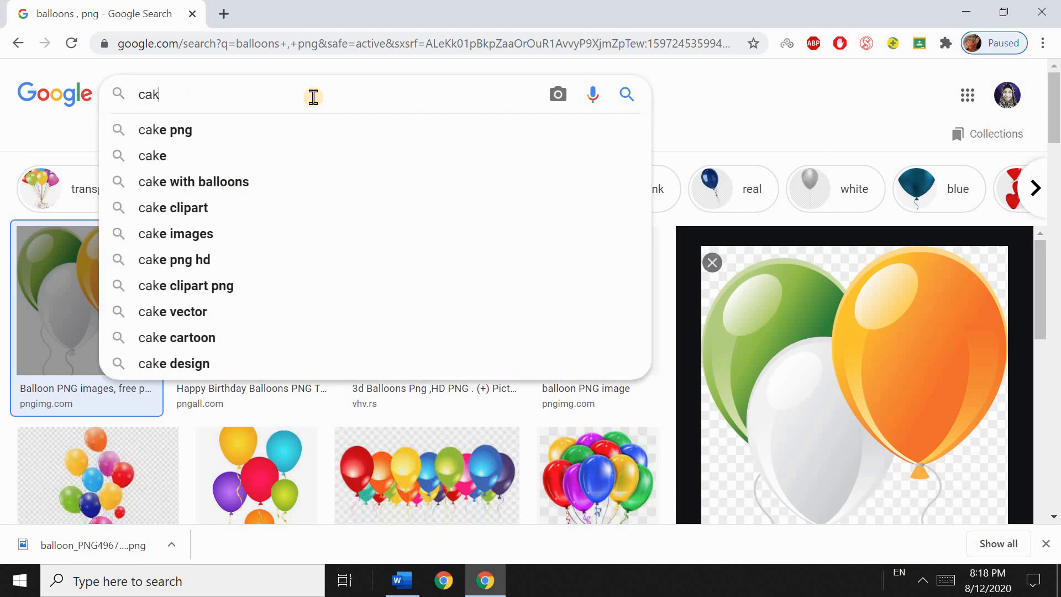
text(e.pn)
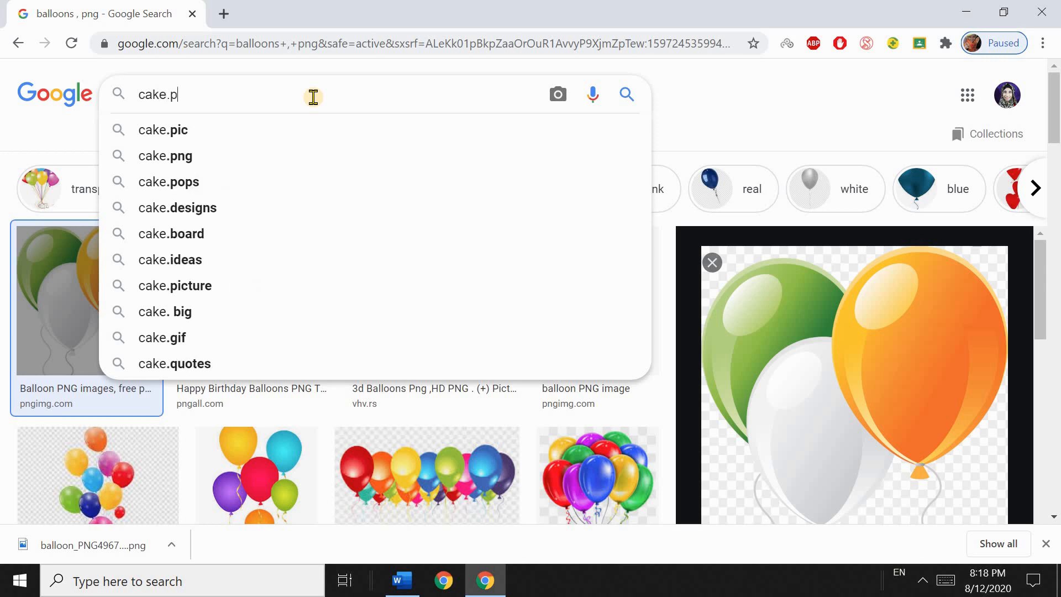
text(g)
key(Return)
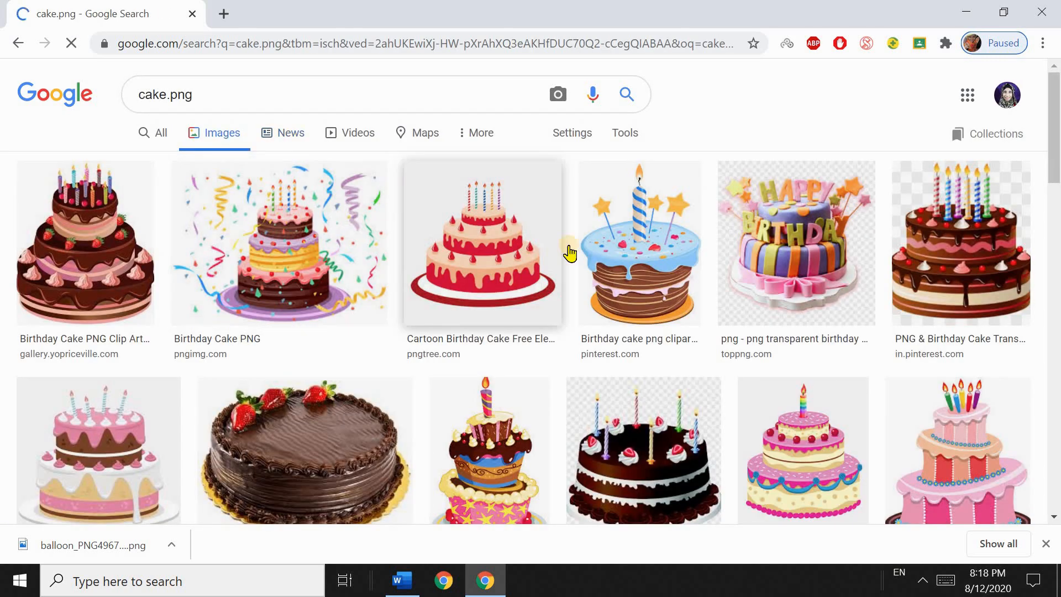
Step: Save the pngimg.com birthday cake with confetti image to the Pictures folder as cake_PNG13121 (1).png
scroll(511, 250, down, 7)
scroll(511, 249, down, 10)
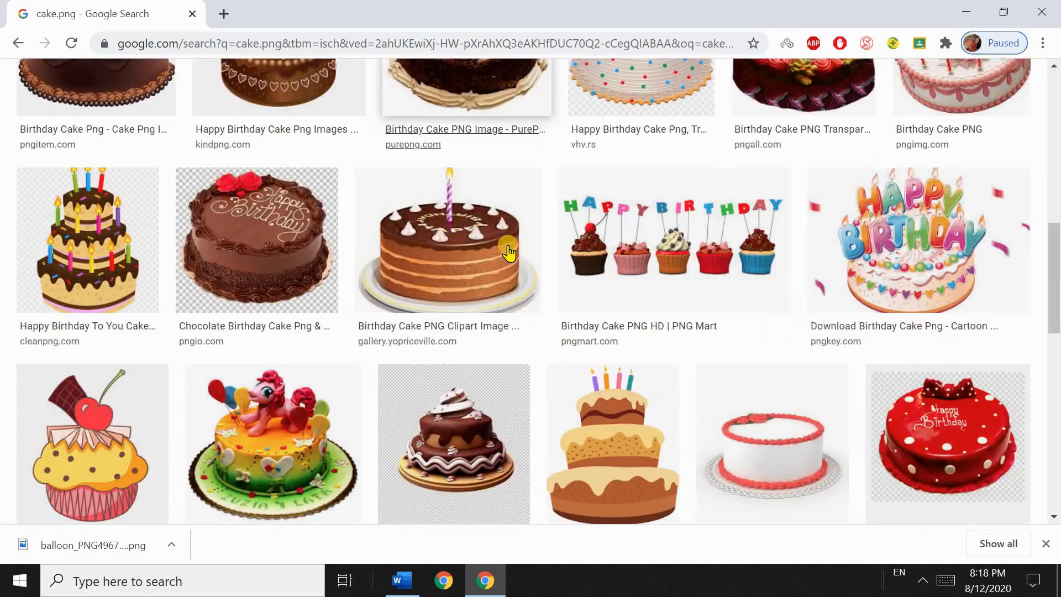
scroll(508, 253, down, 10)
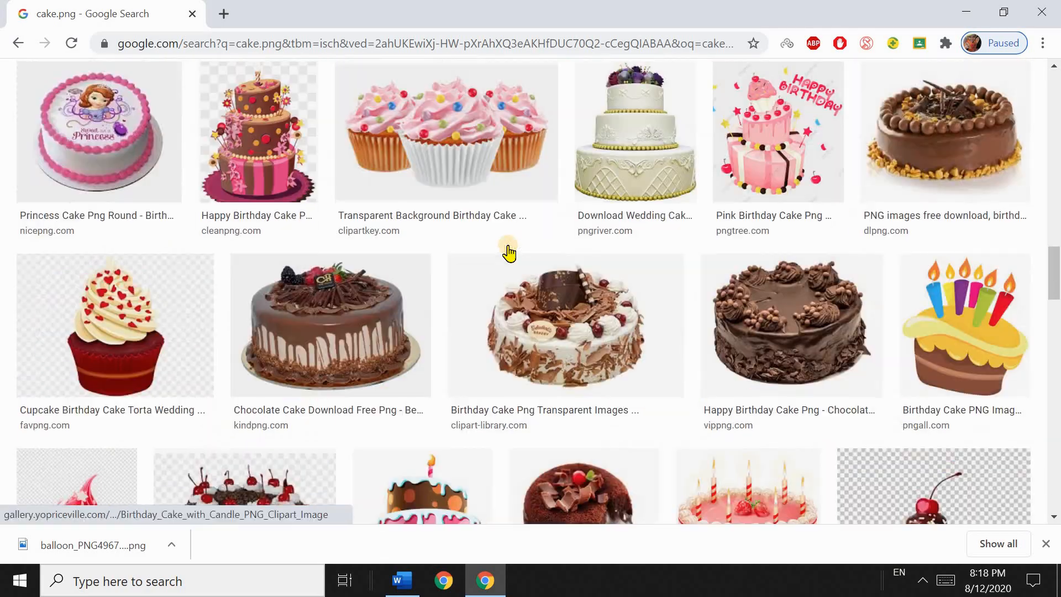
scroll(514, 255, down, 3)
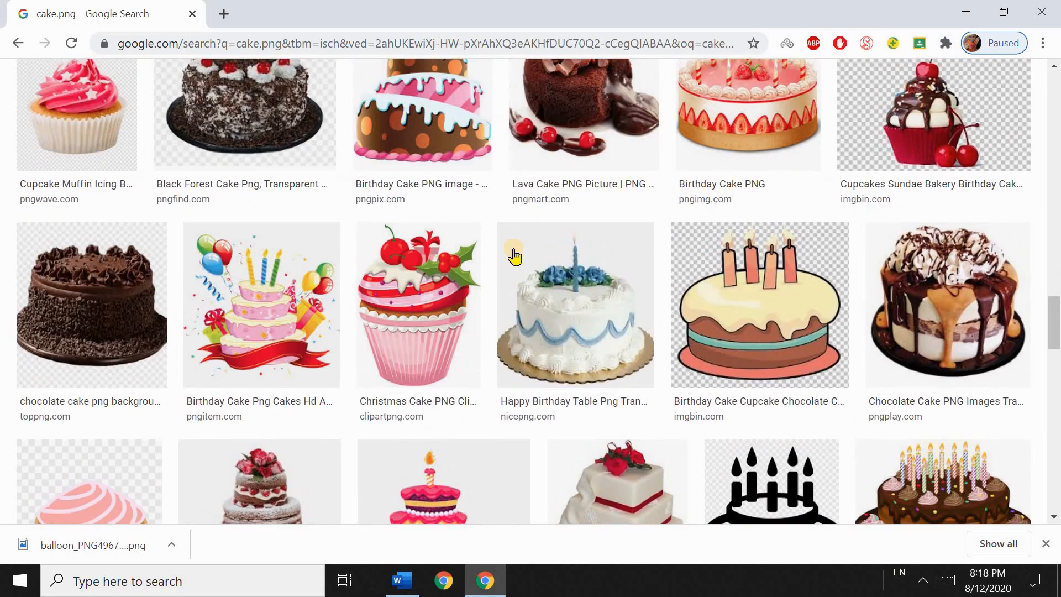
scroll(511, 254, up, 20)
scroll(508, 253, up, 7)
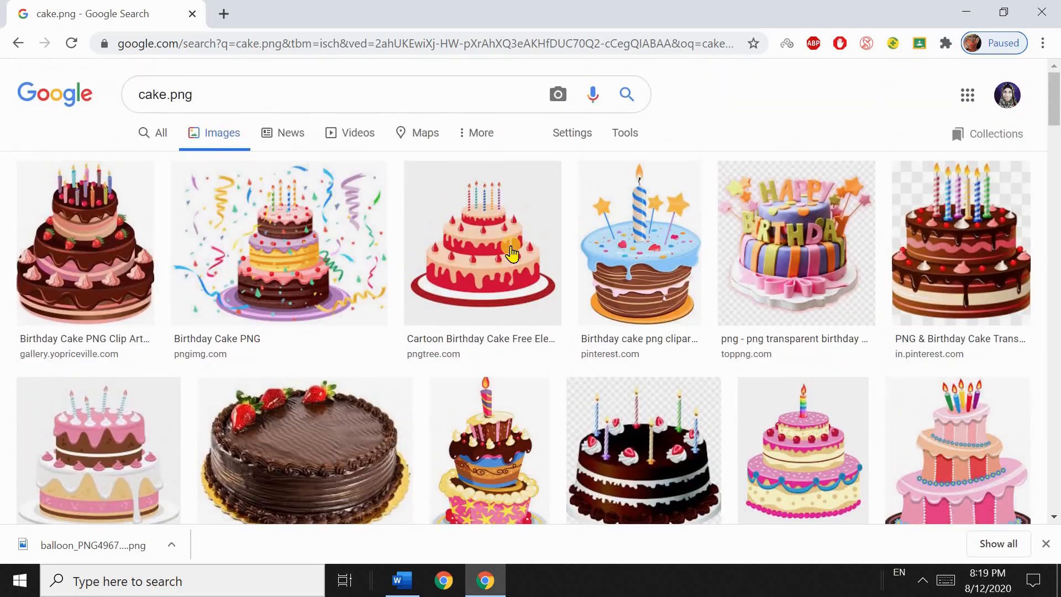
click(297, 267)
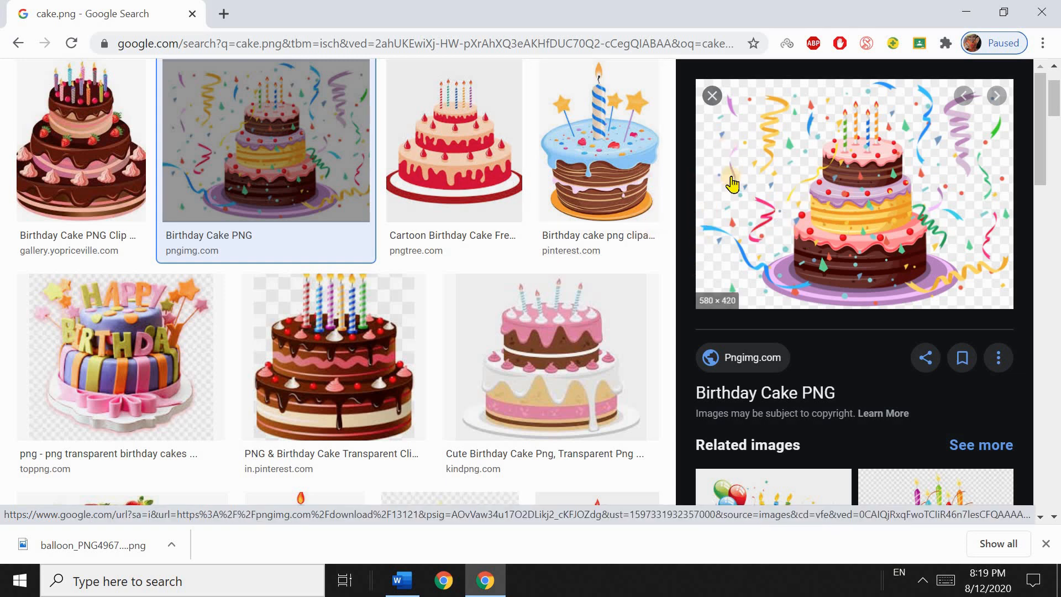
right_click(847, 157)
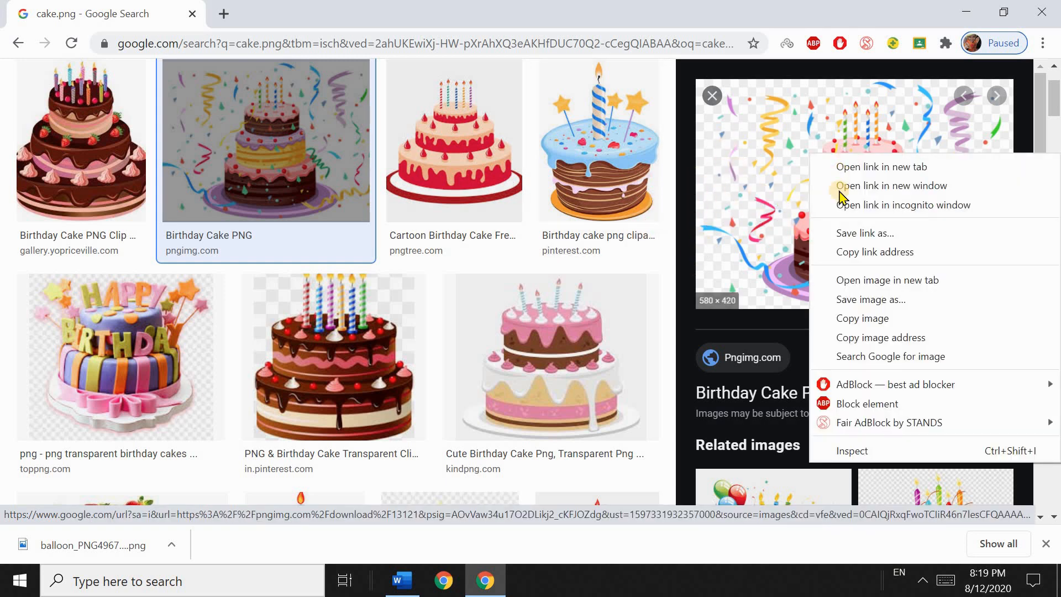
click(880, 305)
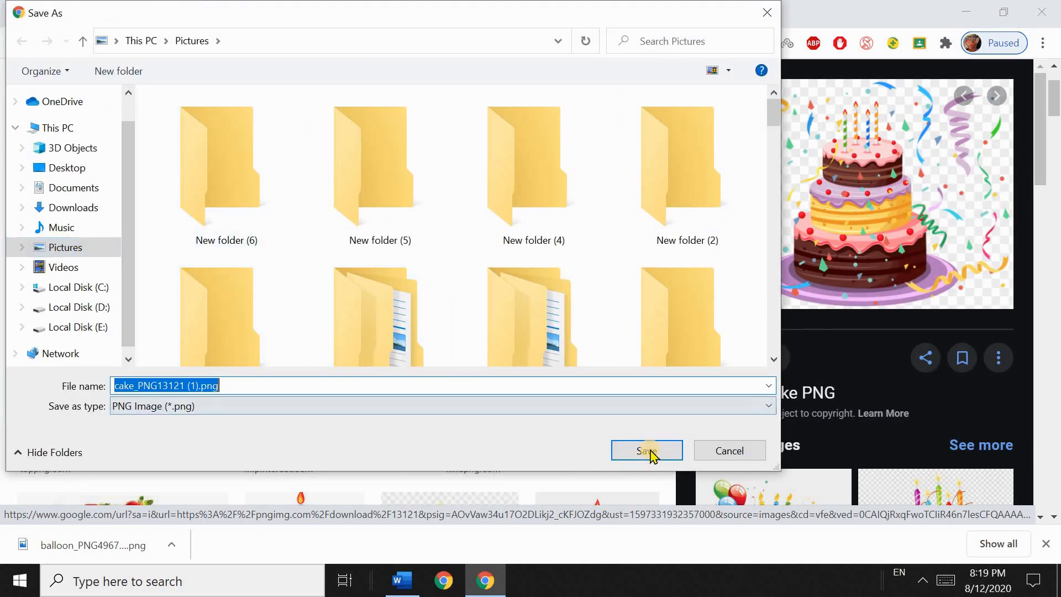
click(646, 450)
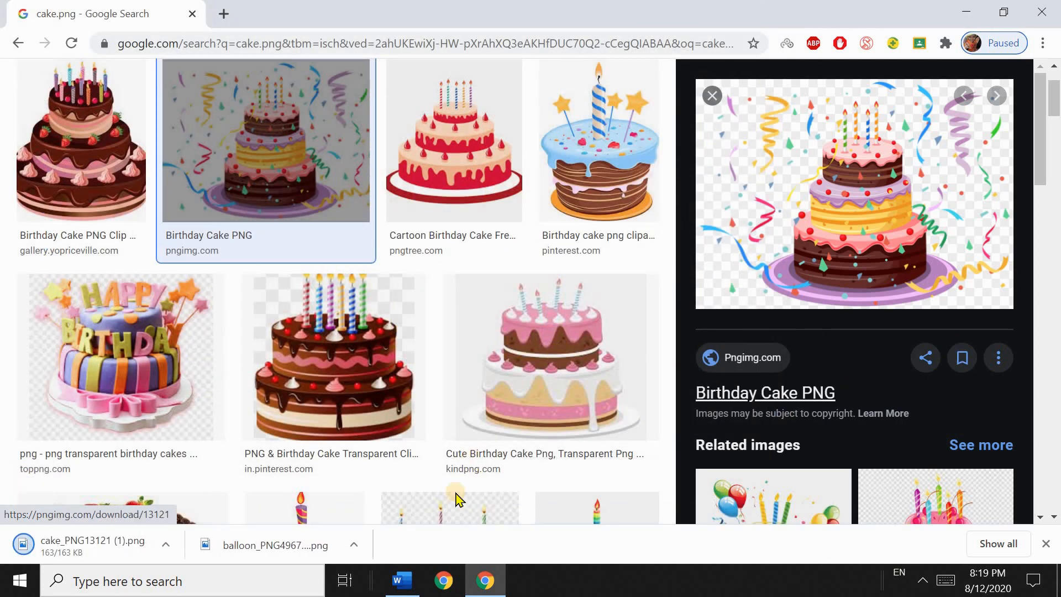
Step: Switch back to Word and insert cake_PNG13121 (1).png from the Pictures folder on the first page
click(405, 540)
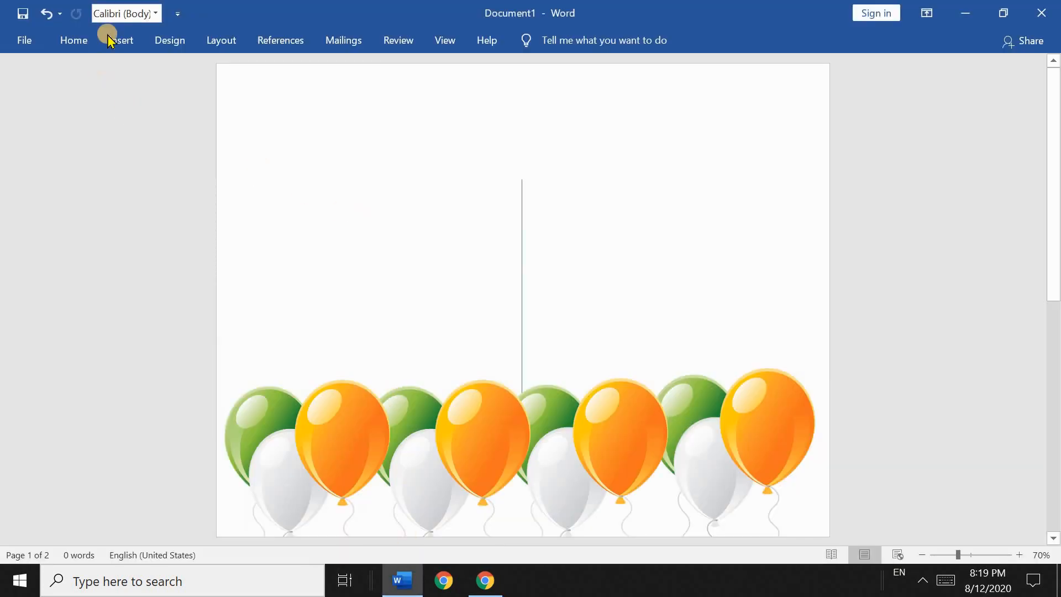
click(121, 46)
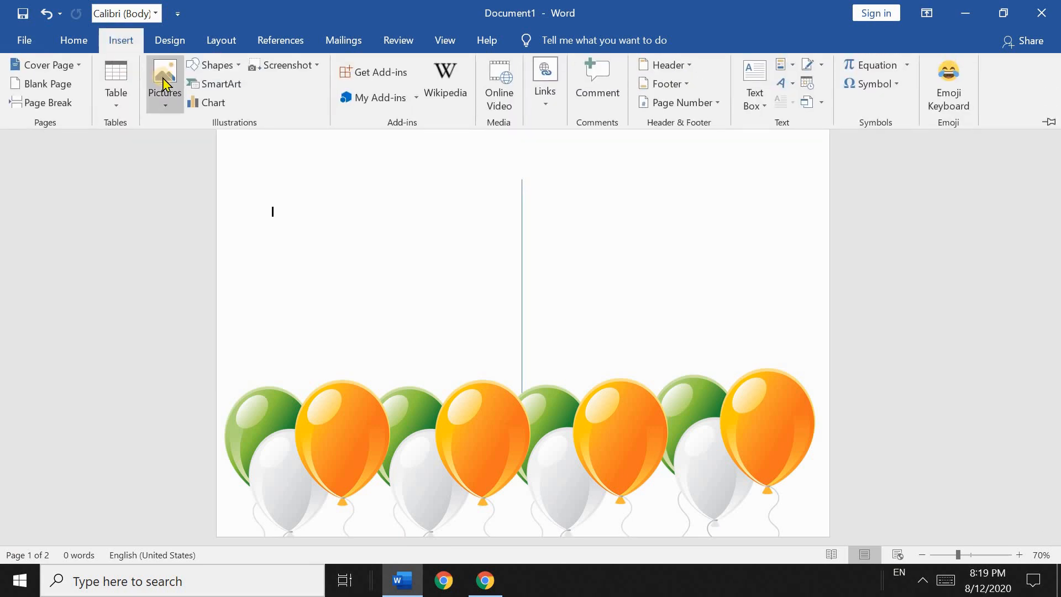
click(164, 83)
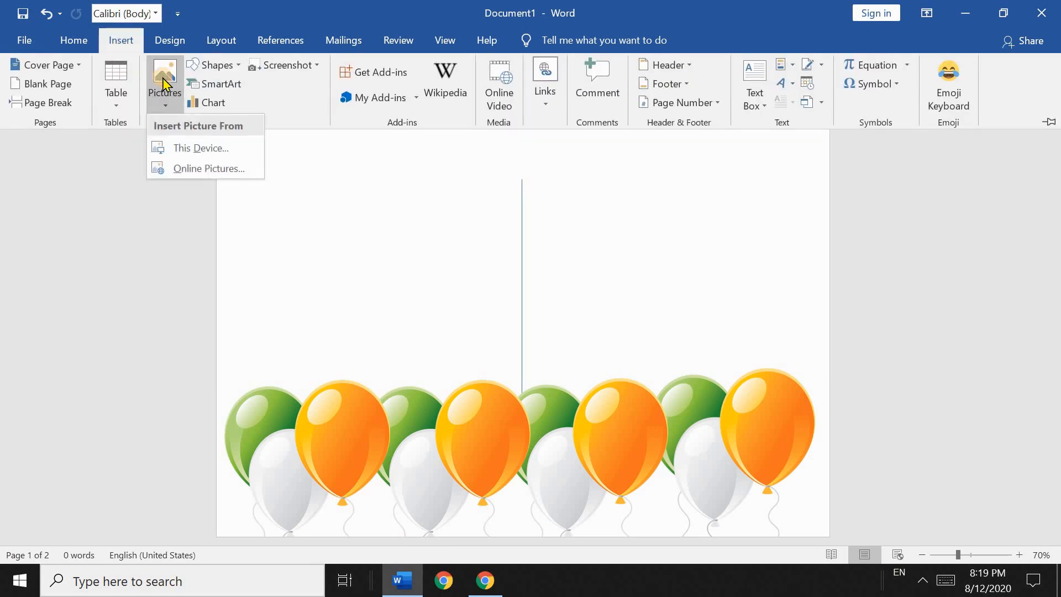
click(213, 146)
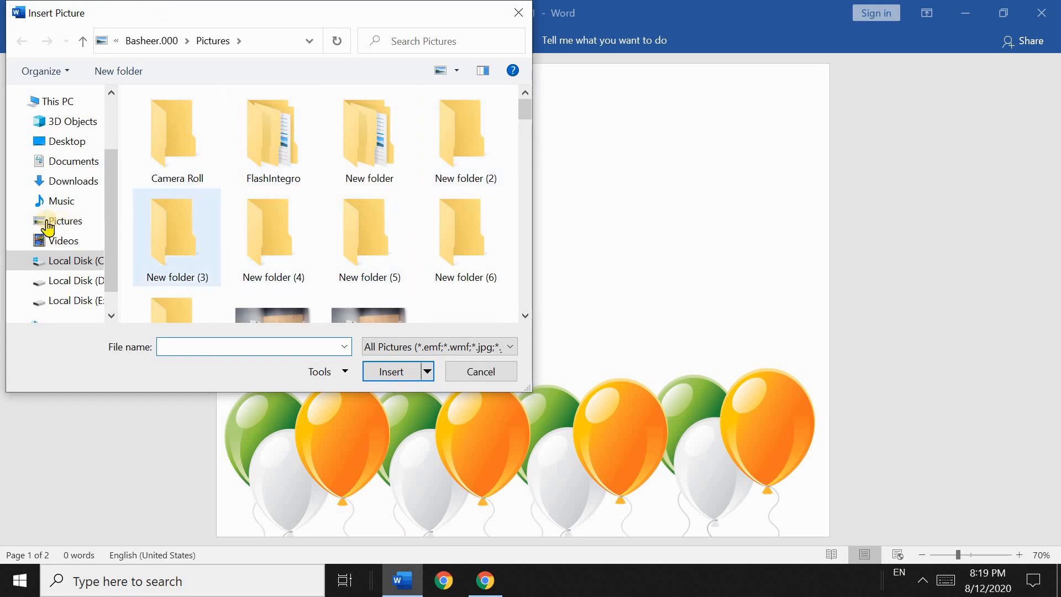
click(62, 223)
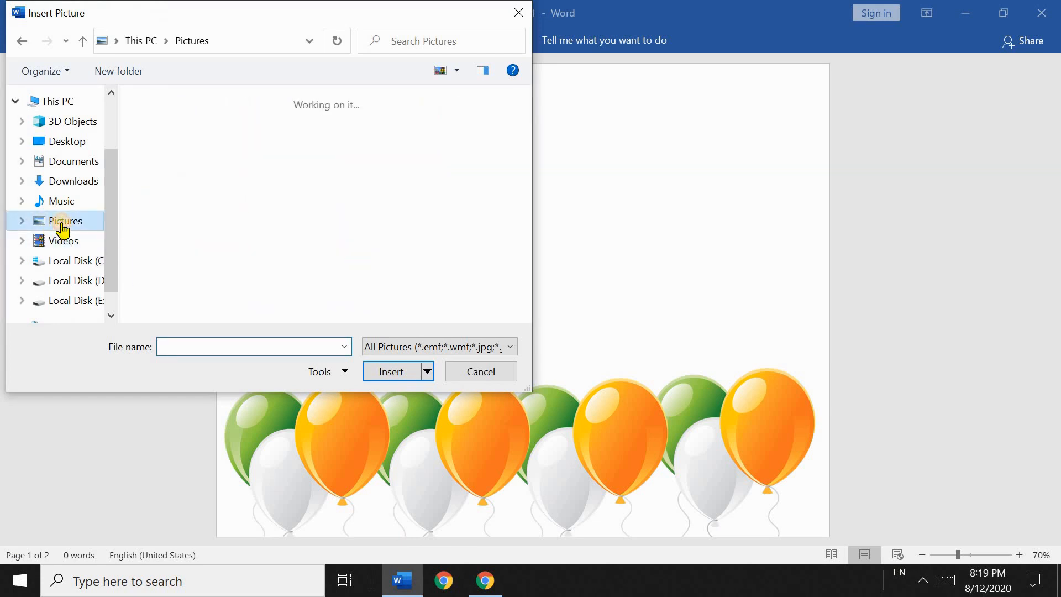
scroll(293, 200, down, 8)
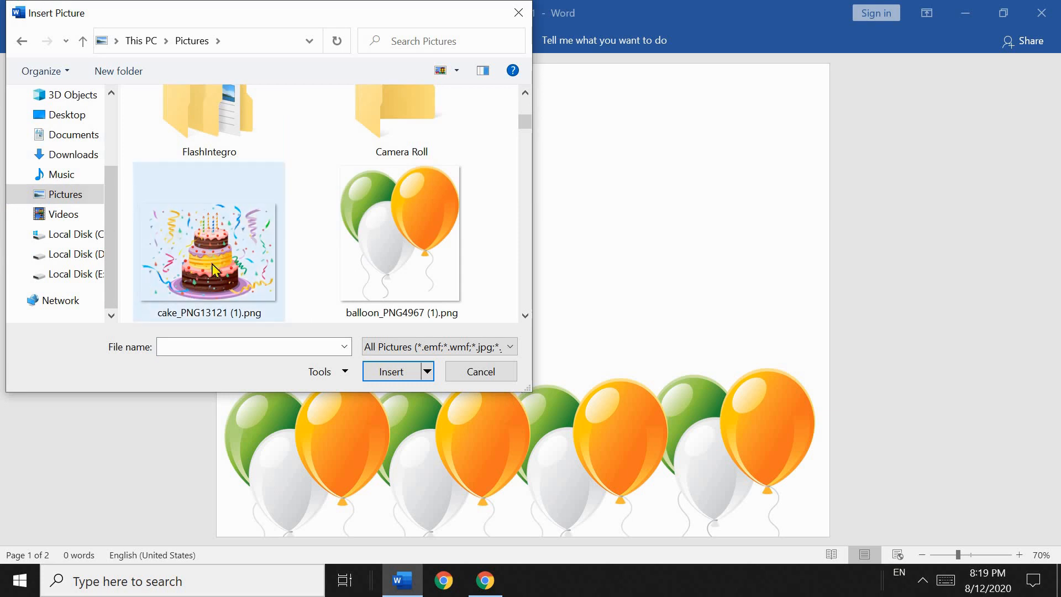
double_click(213, 269)
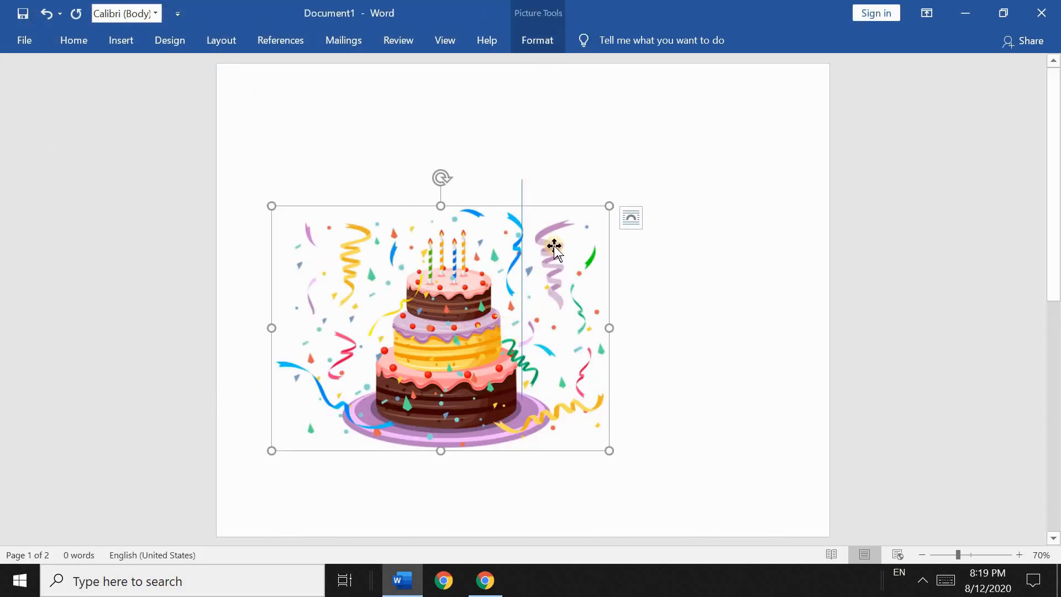
Step: Set the cake picture to In Front of Text and move it up, clear of the balloon row
click(642, 219)
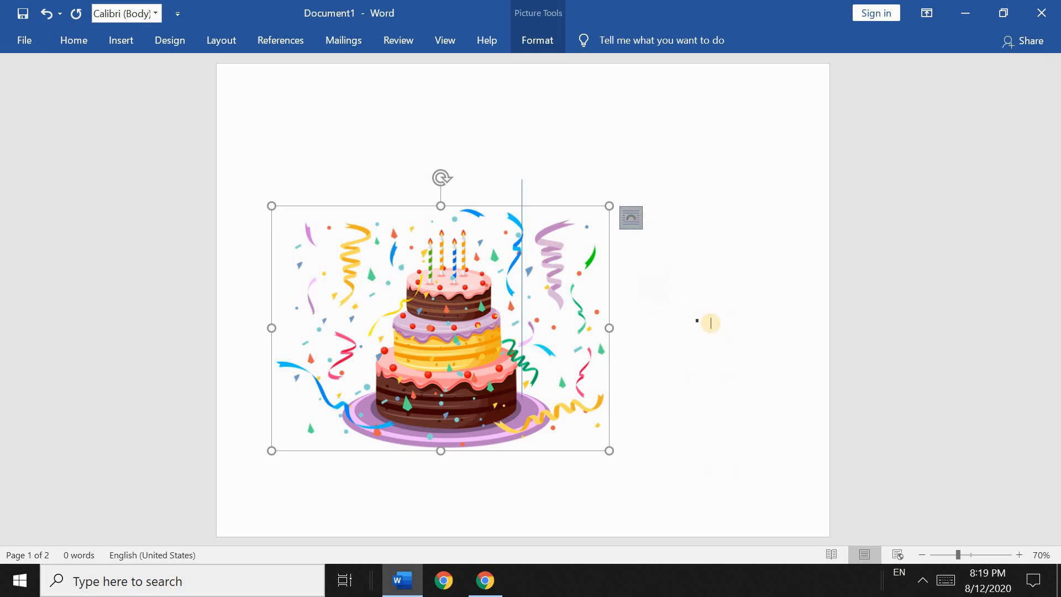
click(748, 377)
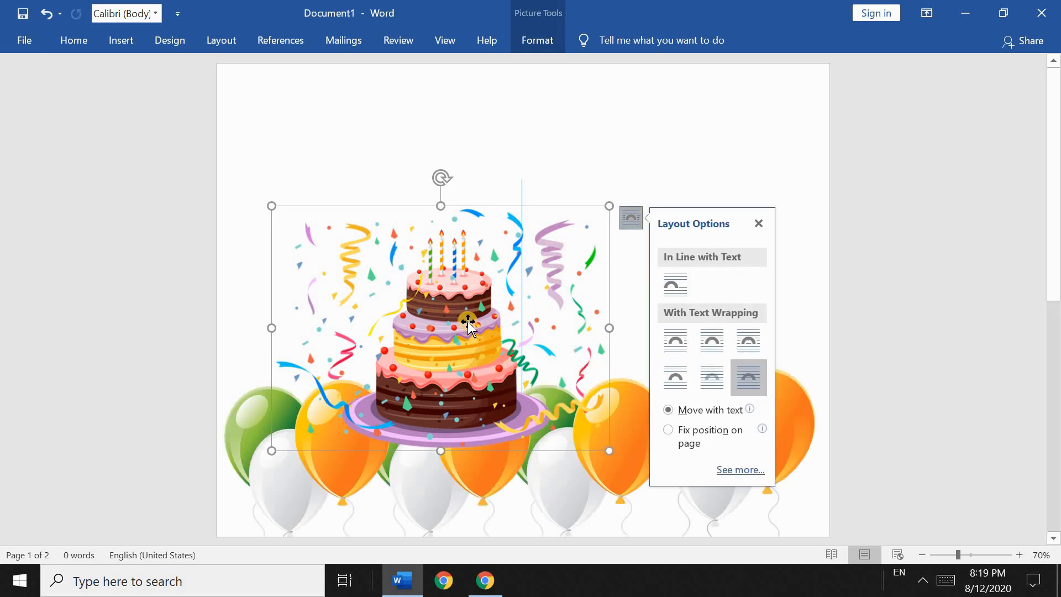
drag(464, 314, 429, 284)
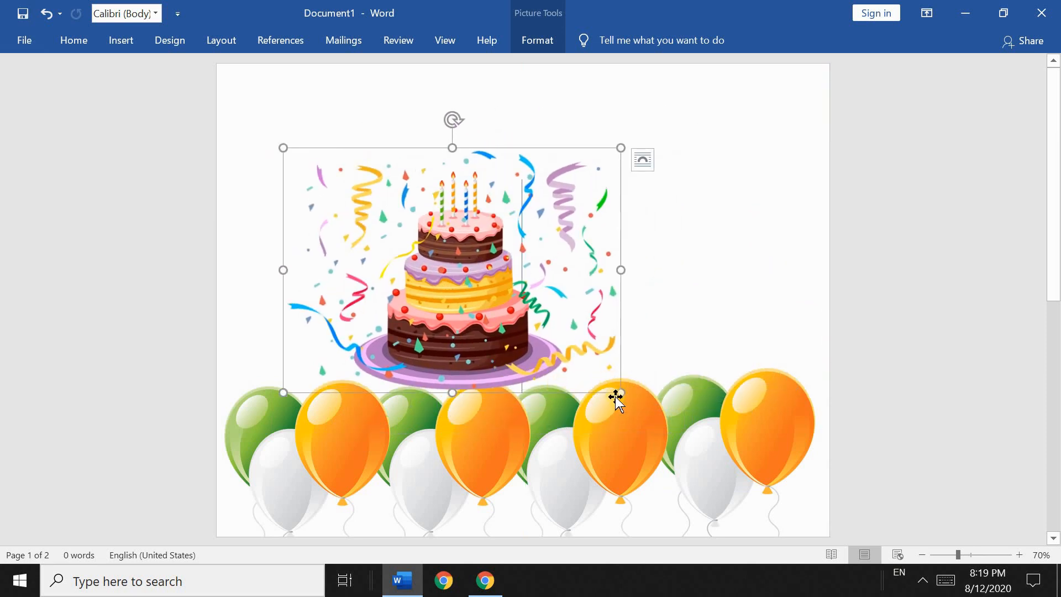
drag(537, 333, 626, 302)
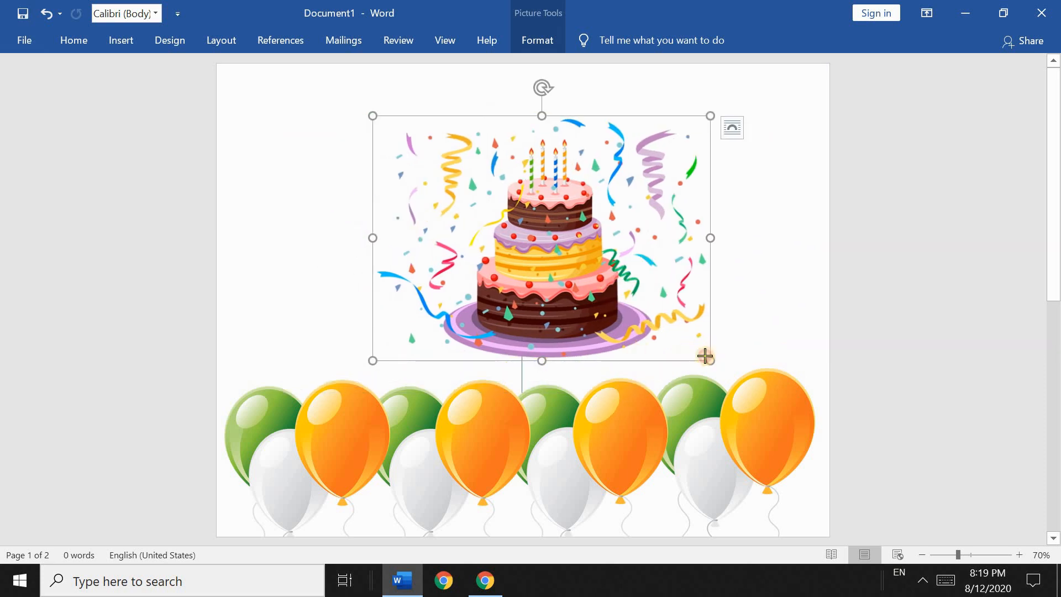
Step: Shrink the cake picture proportionally and place it on the page's right half, just above the balloons
drag(705, 356, 631, 303)
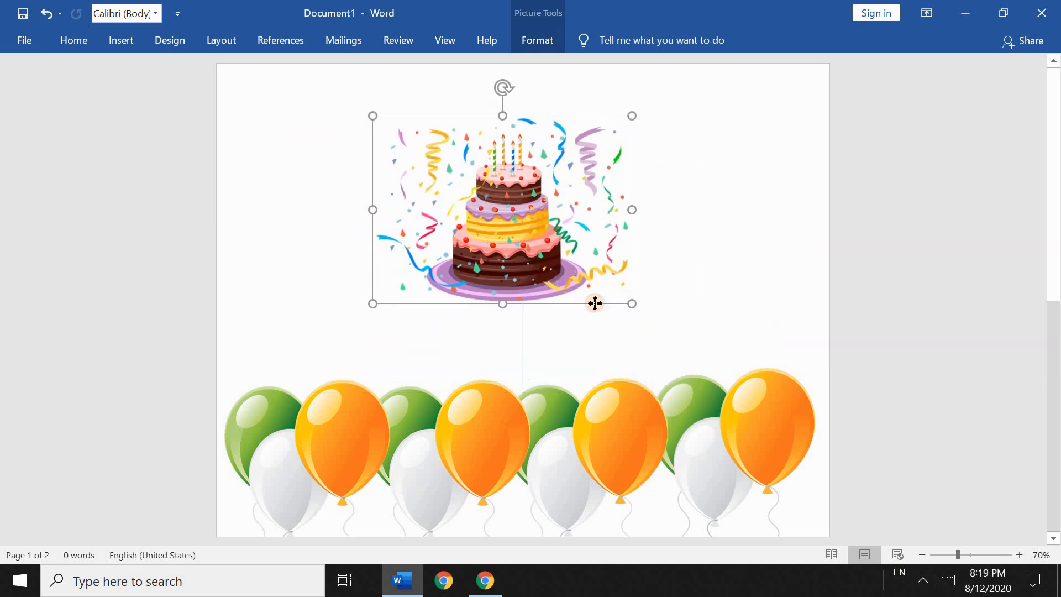
drag(478, 228, 621, 317)
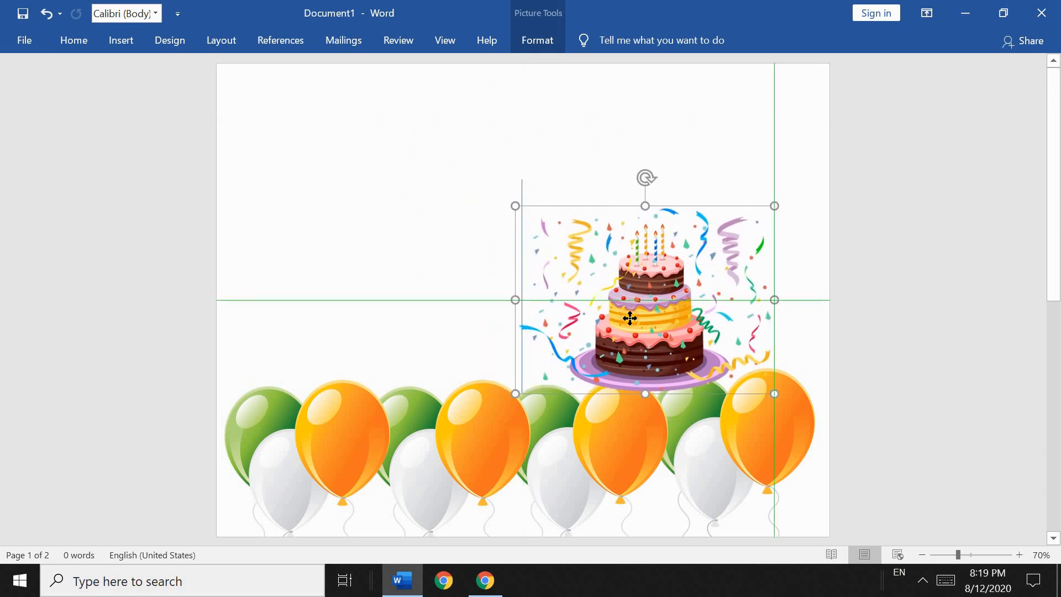
drag(485, 263, 485, 263)
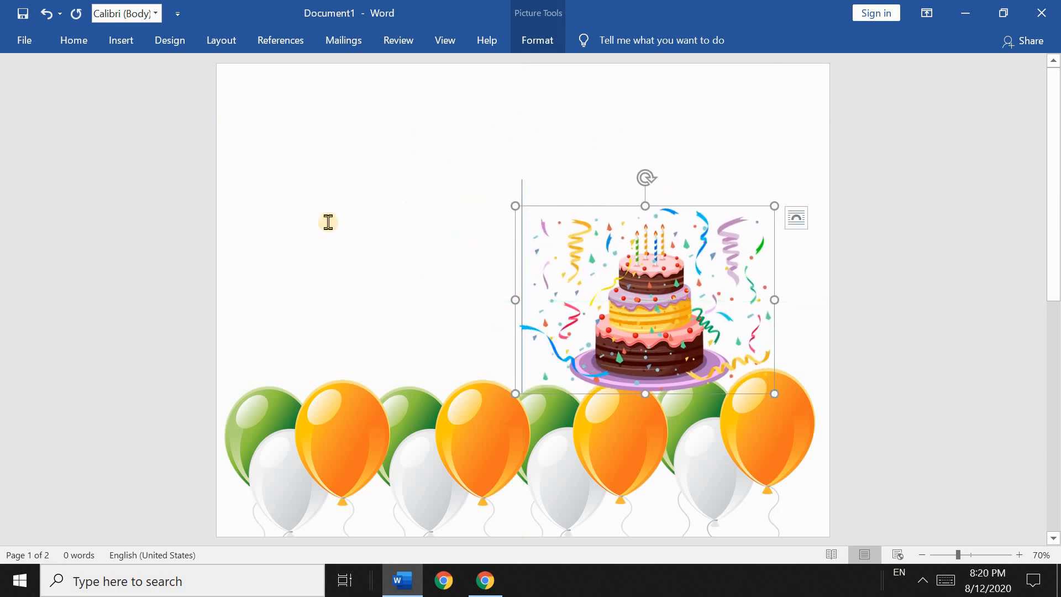
click(447, 265)
scroll(608, 320, down, 1)
scroll(590, 247, up, 1)
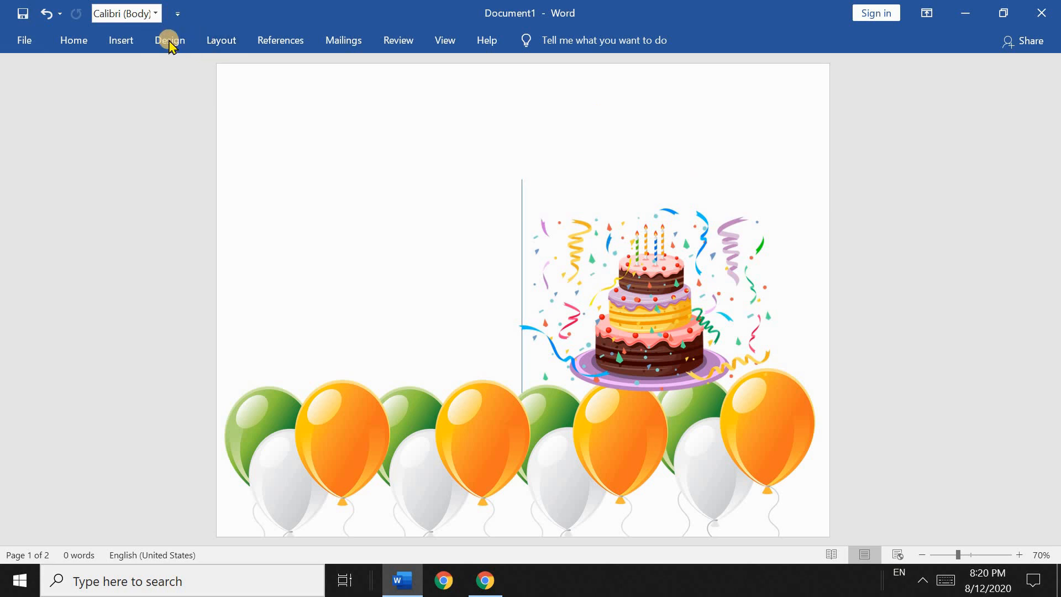
Step: Draw a text box directly above the cake on the page's right half and enter "Happy Birthday" in it
click(118, 44)
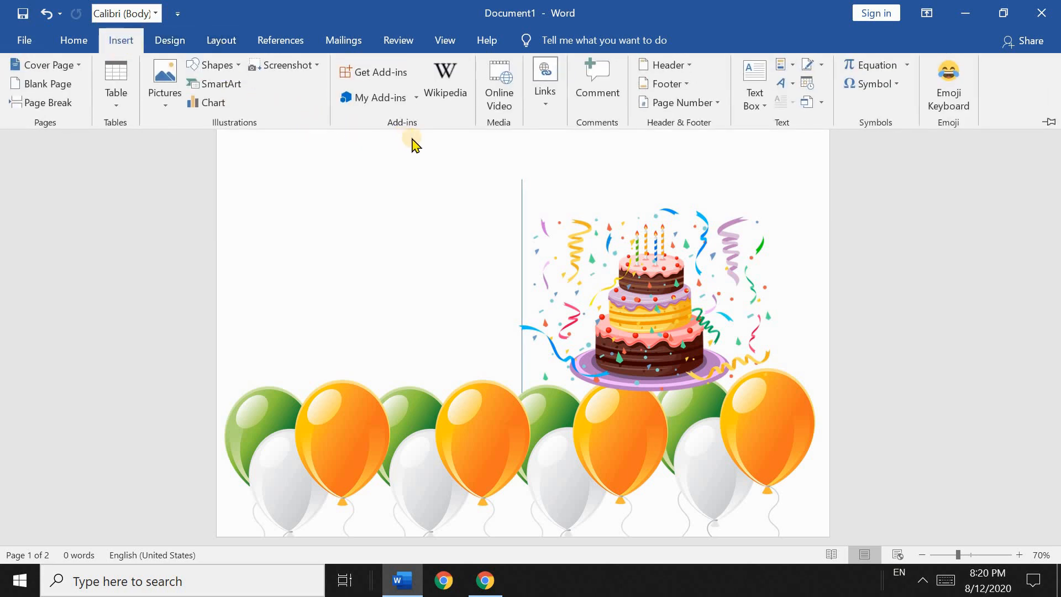
click(757, 82)
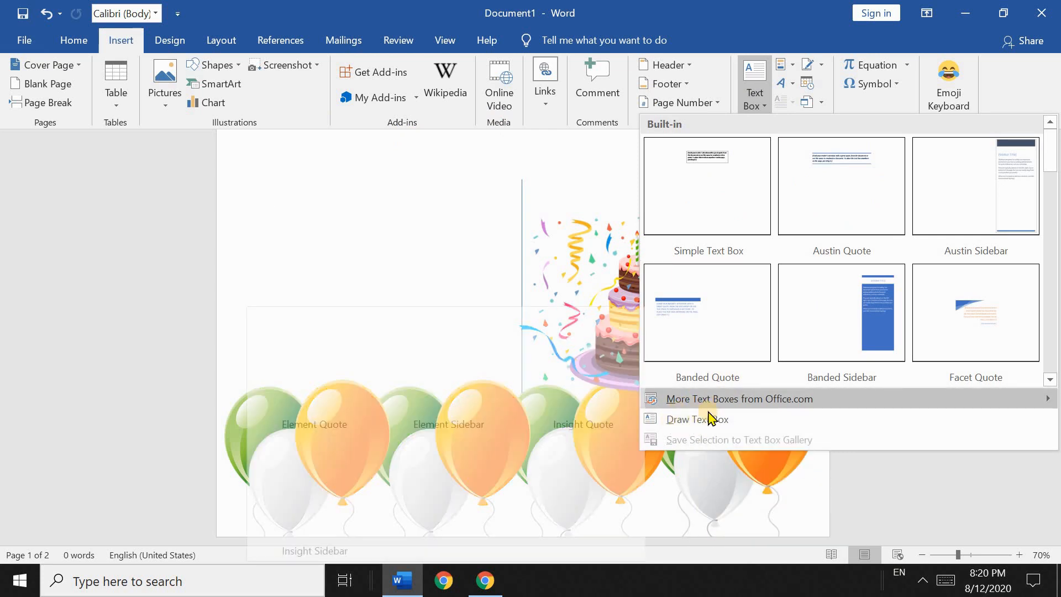
click(695, 419)
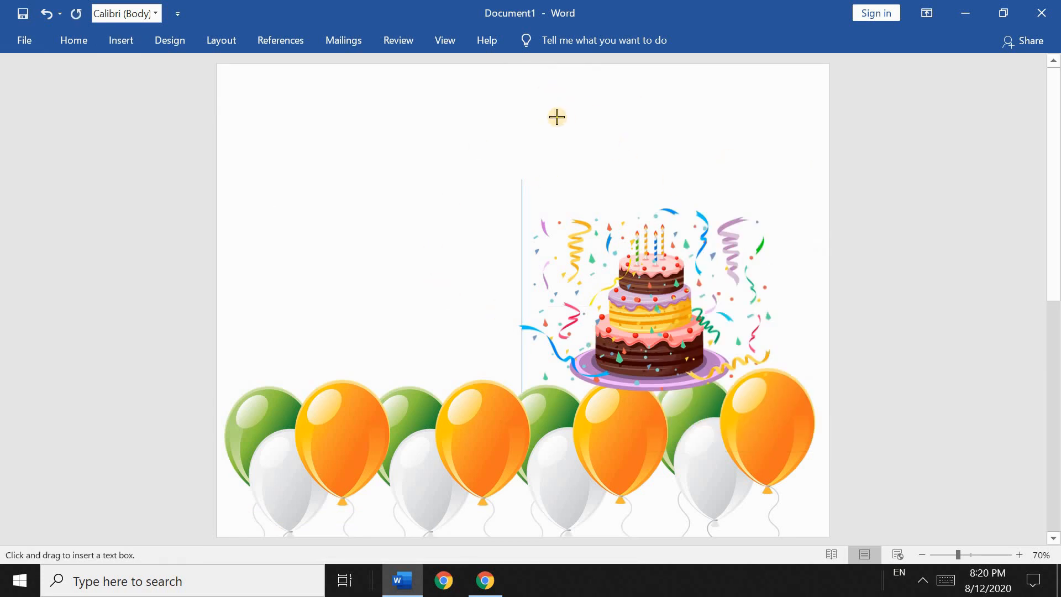
mouse_move(557, 117)
mouse_down()
mouse_move(727, 192)
mouse_move(783, 202)
mouse_move(774, 199)
mouse_up()
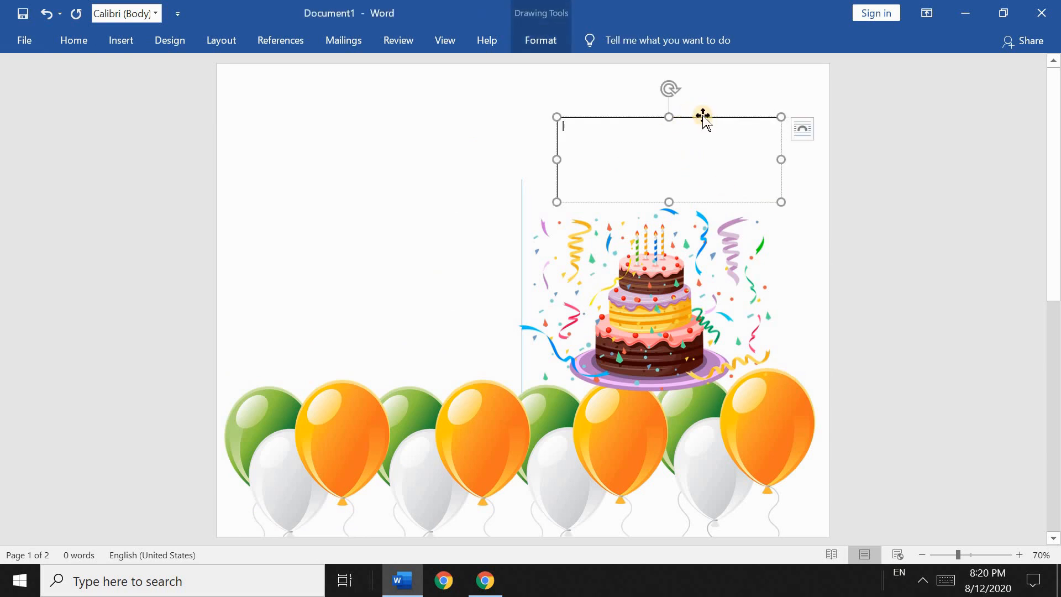
drag(705, 115, 694, 109)
drag(723, 200, 723, 200)
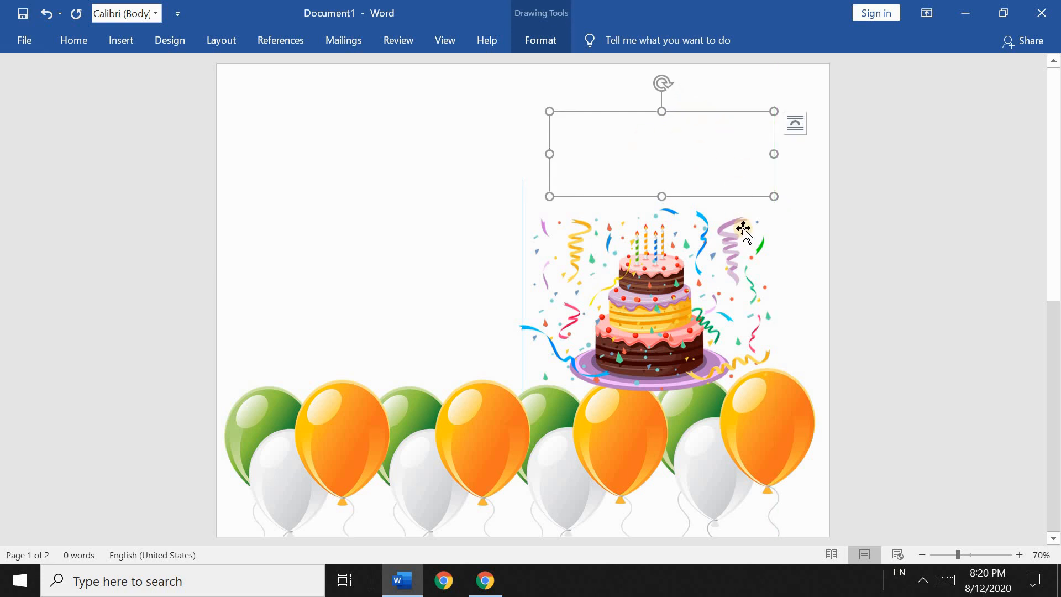
text(Happy Birthday)
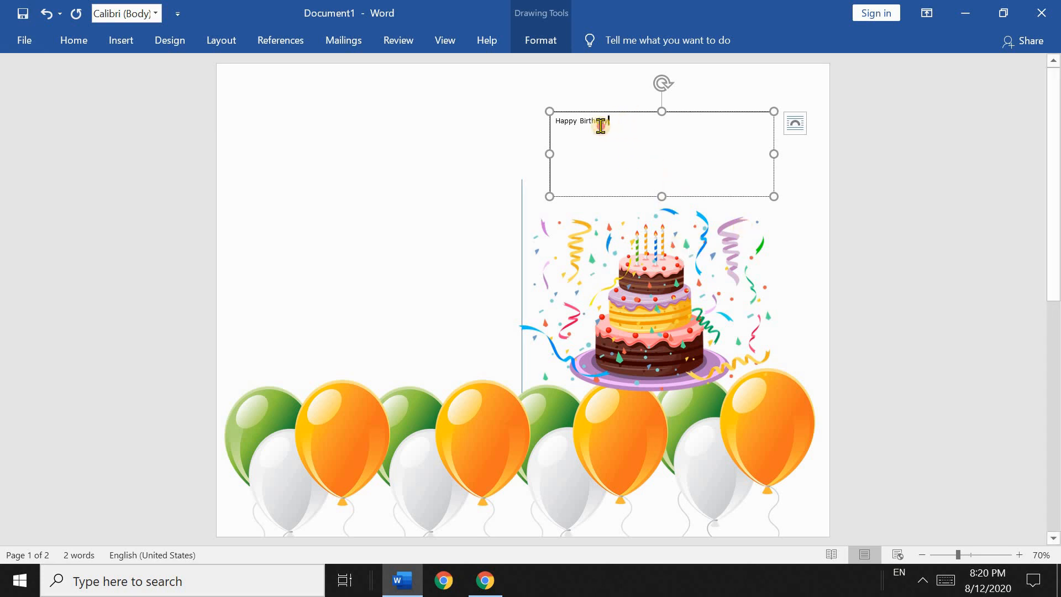
Step: Set the "Happy Birthday" text above the cake to 48 pt
drag(600, 126, 542, 130)
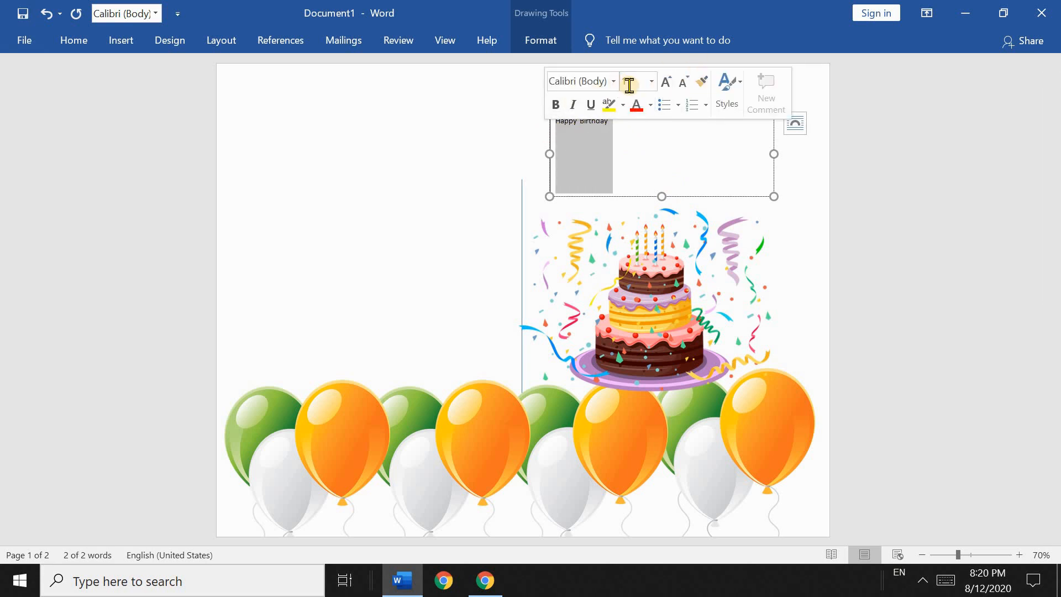
click(650, 82)
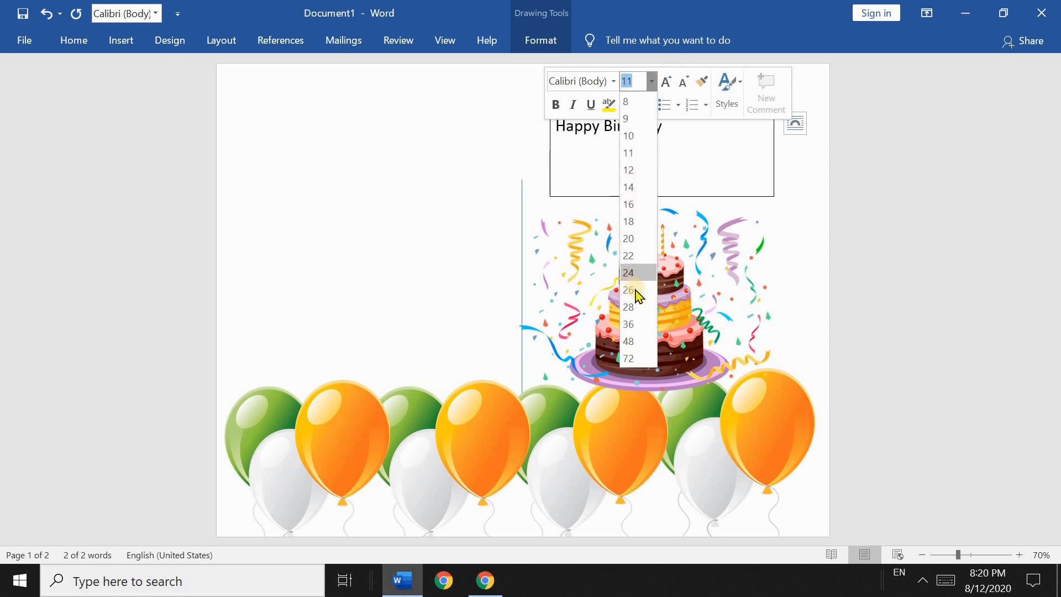
click(628, 341)
click(728, 144)
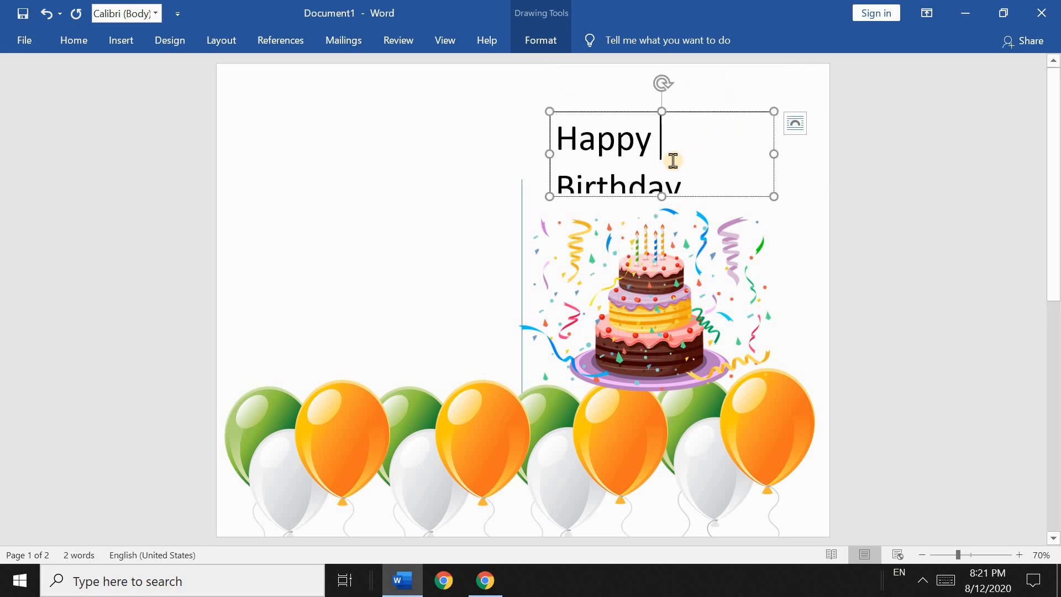
scroll(663, 161, down, 1)
scroll(657, 221, up, 1)
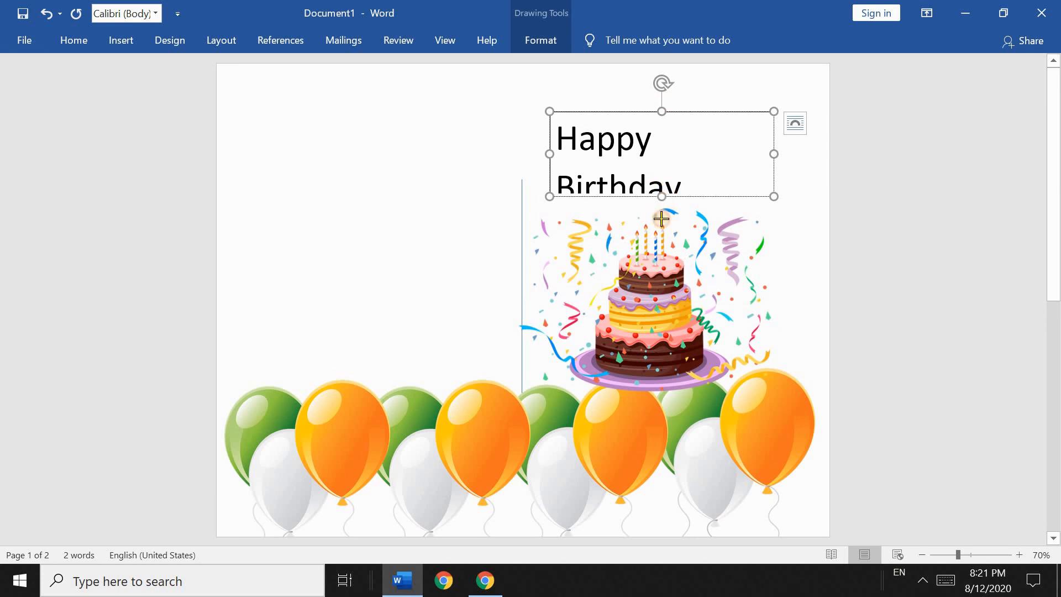
Step: Make the greeting text box taller and retype its text as "Happy Birth" with "Day" roughly centred on a second line
drag(661, 196, 546, 193)
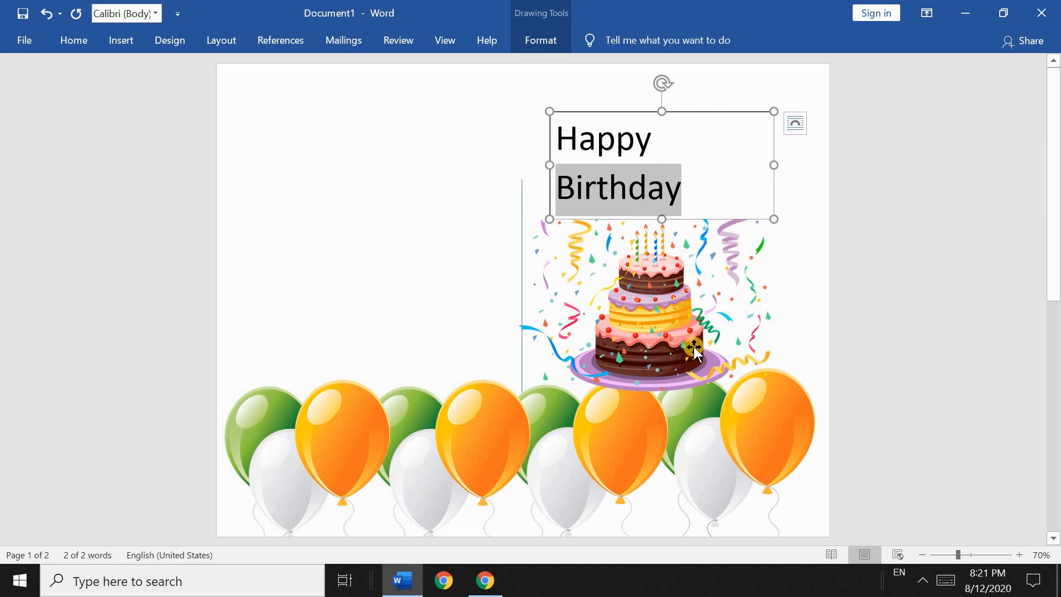
key(BackSpace)
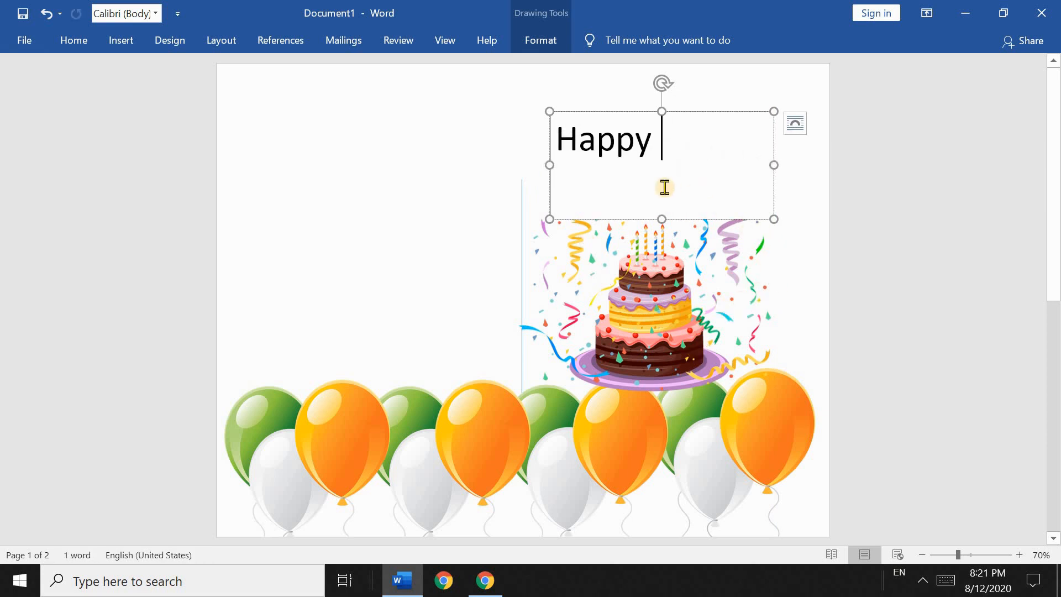
text(B)
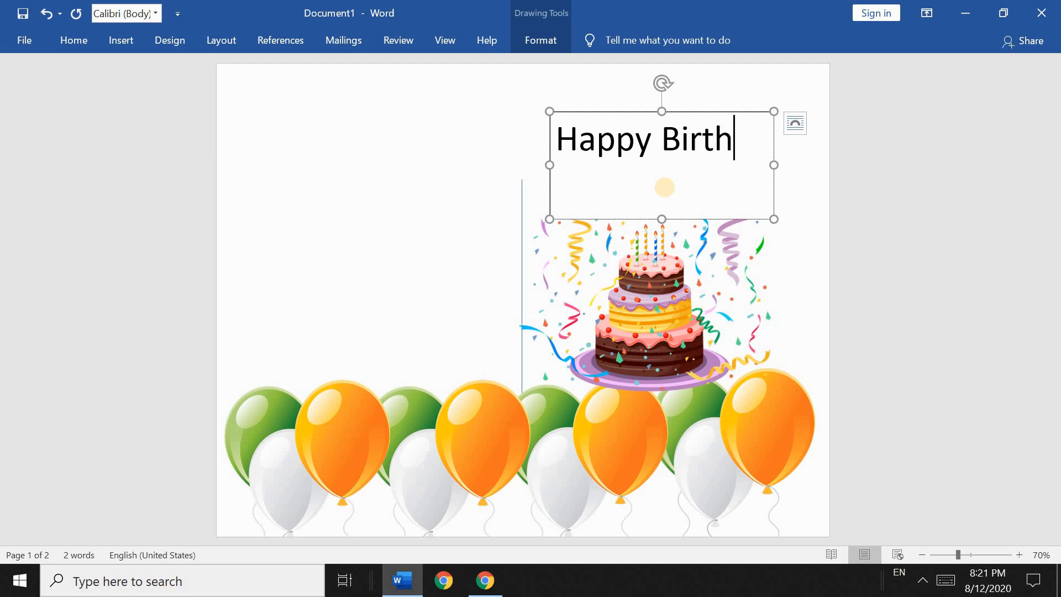
text(irth)
key(Return)
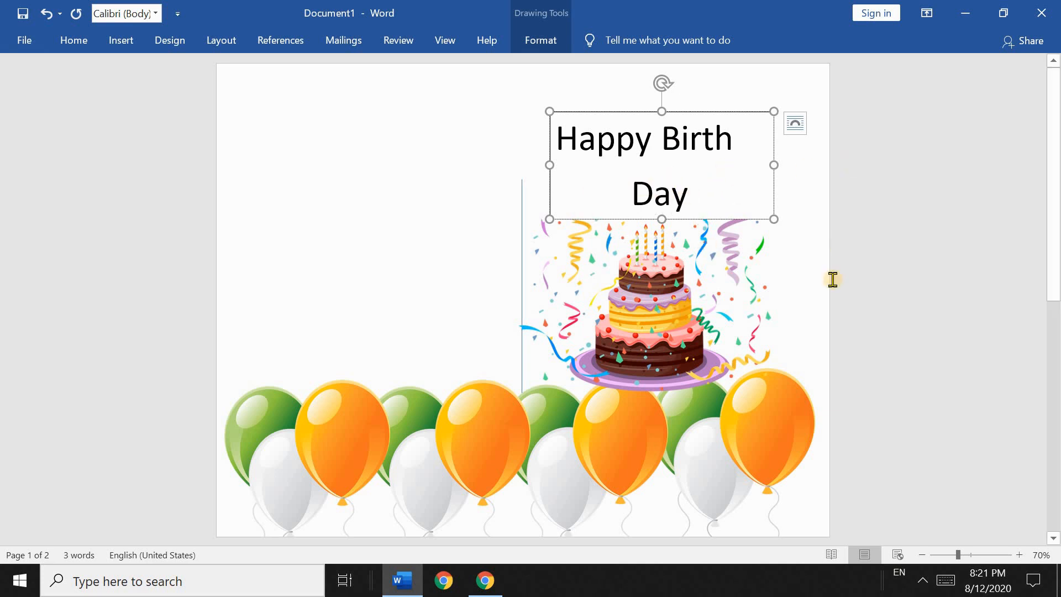
key(BackSpace)
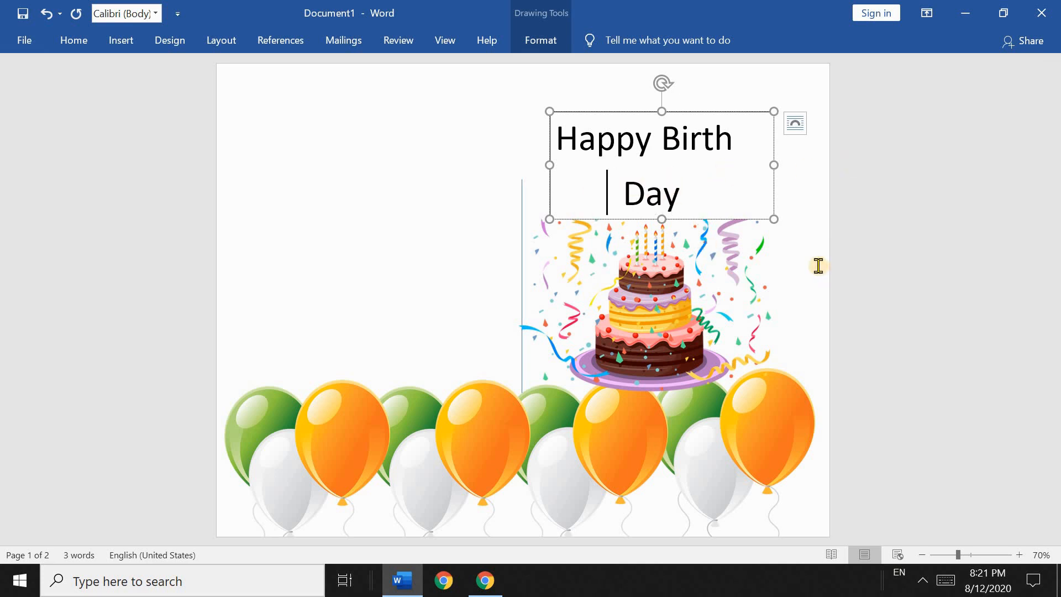
click(554, 135)
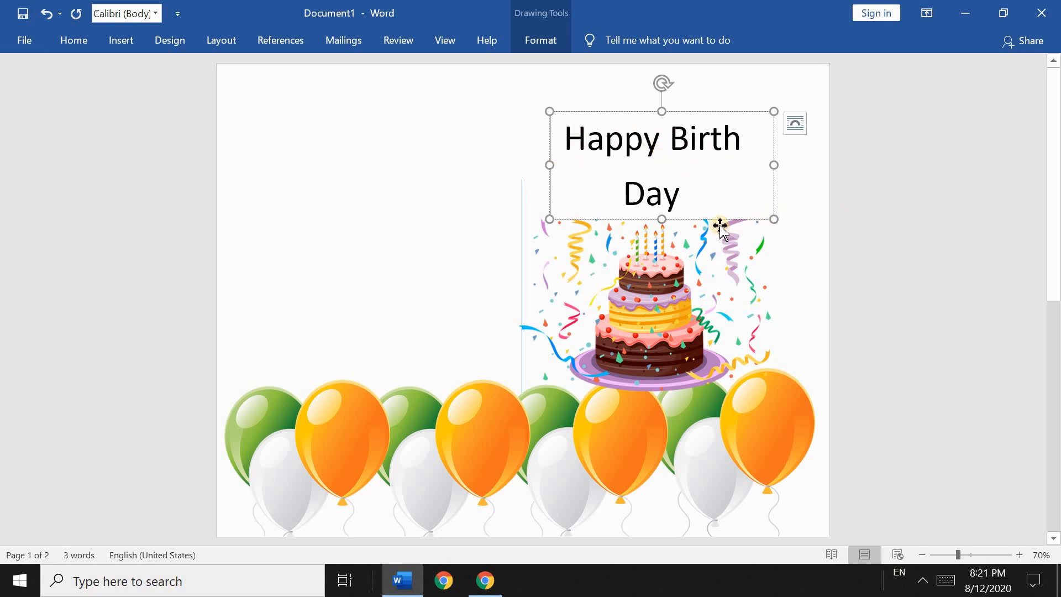
Step: Move the greeting text box up slightly so it sits just above the cake picture
click(467, 208)
click(661, 170)
drag(717, 113, 712, 103)
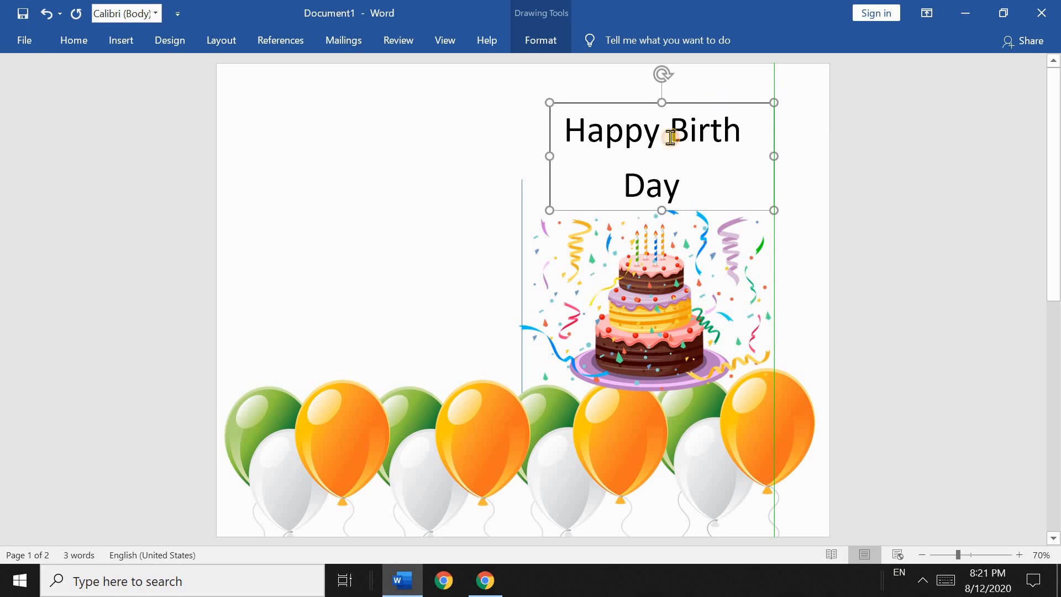
click(459, 248)
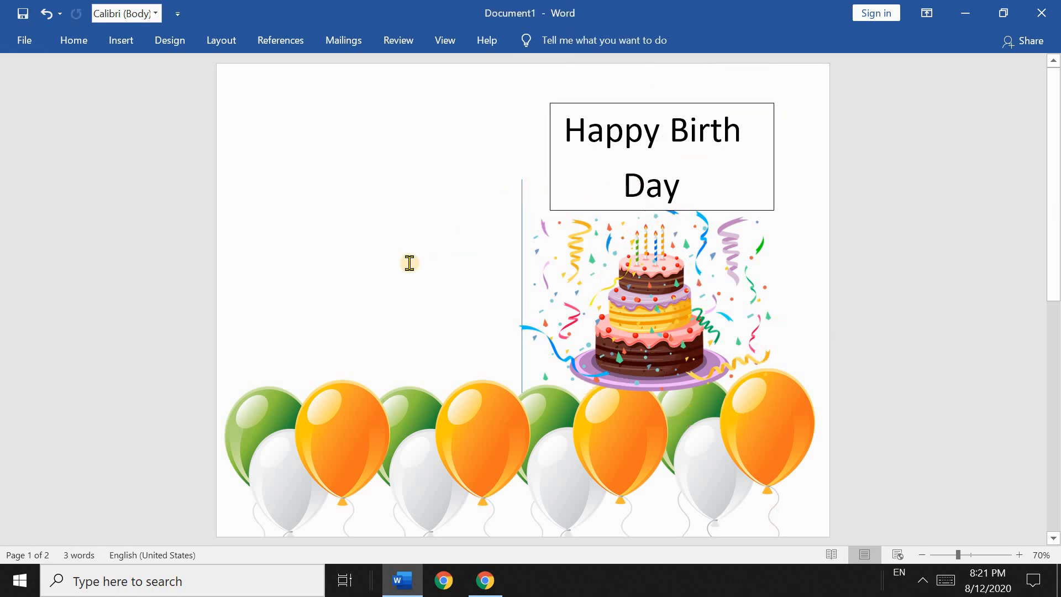
Step: Draw a tall rounded rectangle on the second page's right half and position it beside the centre line
scroll(409, 262, down, 10)
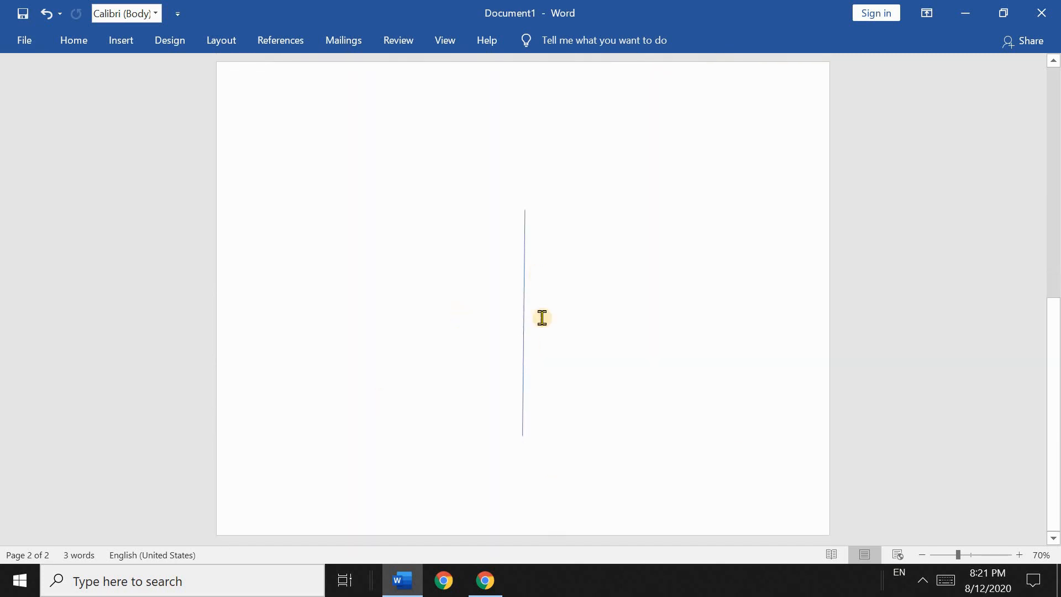
scroll(498, 326, up, 3)
scroll(499, 326, down, 3)
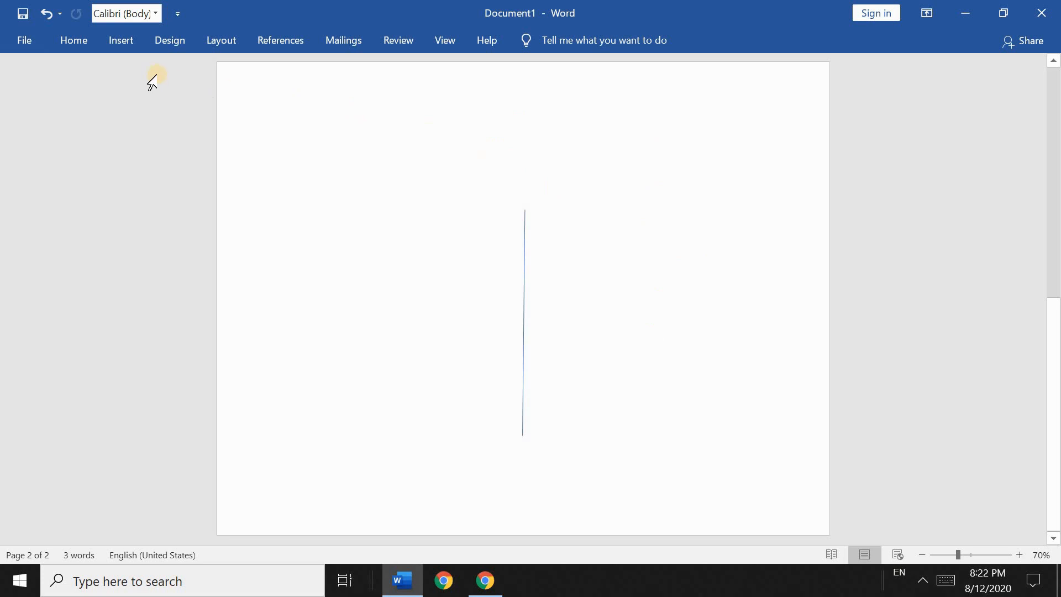
click(126, 41)
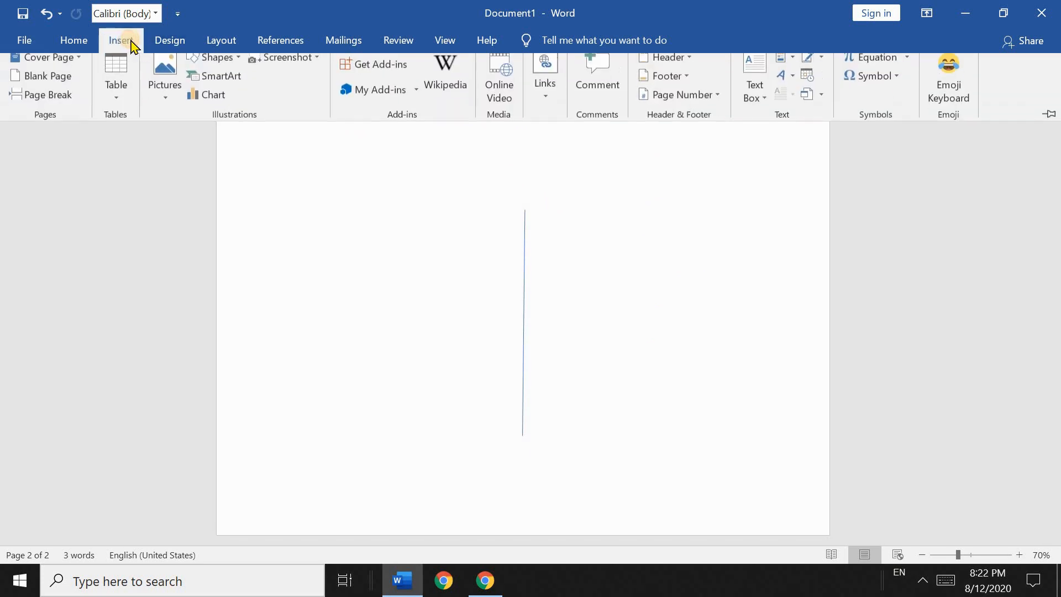
click(223, 64)
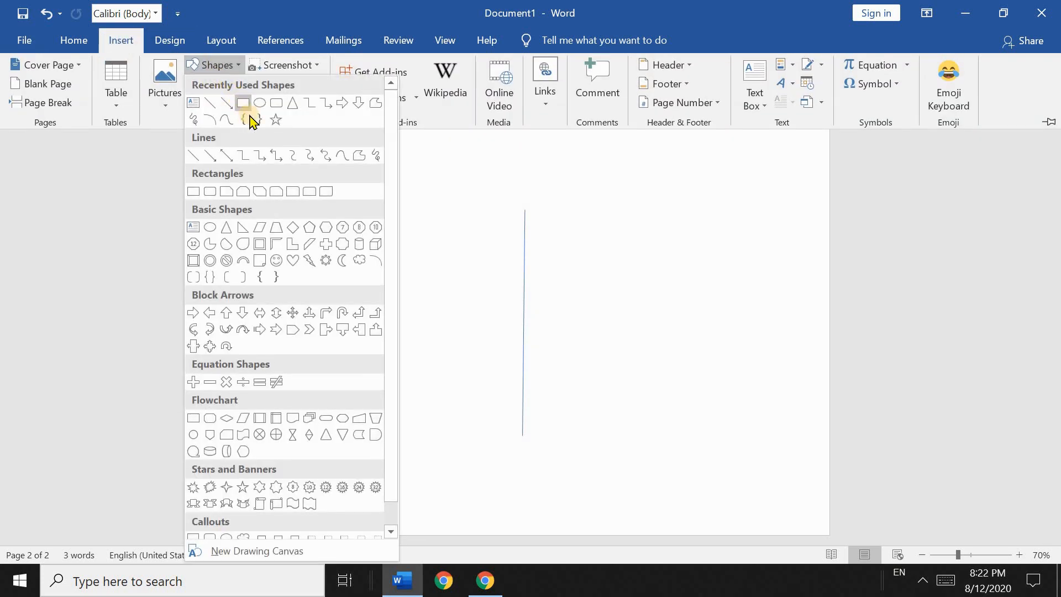
click(276, 103)
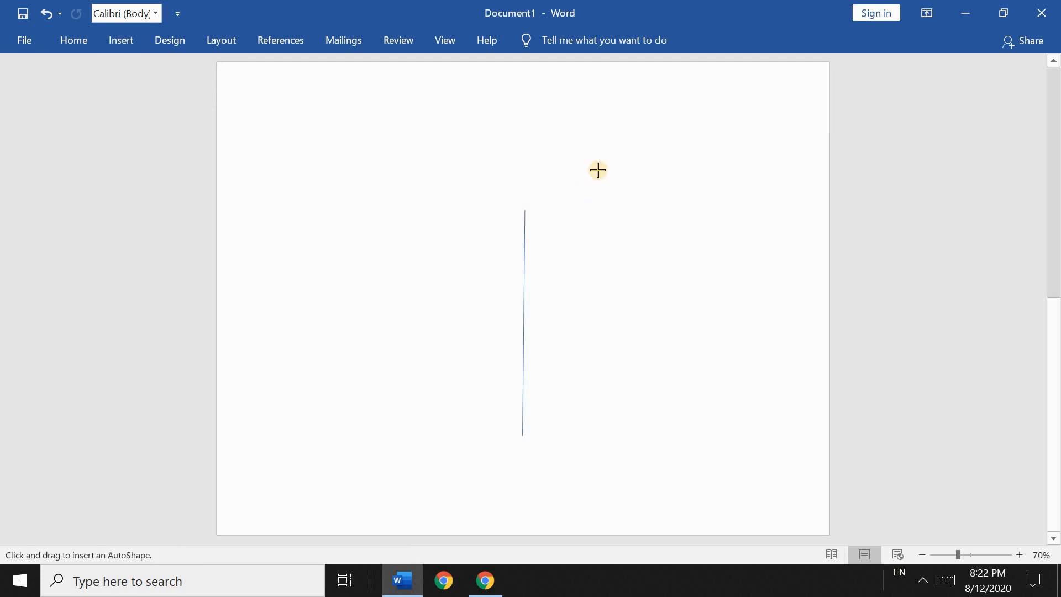
drag(571, 131, 804, 454)
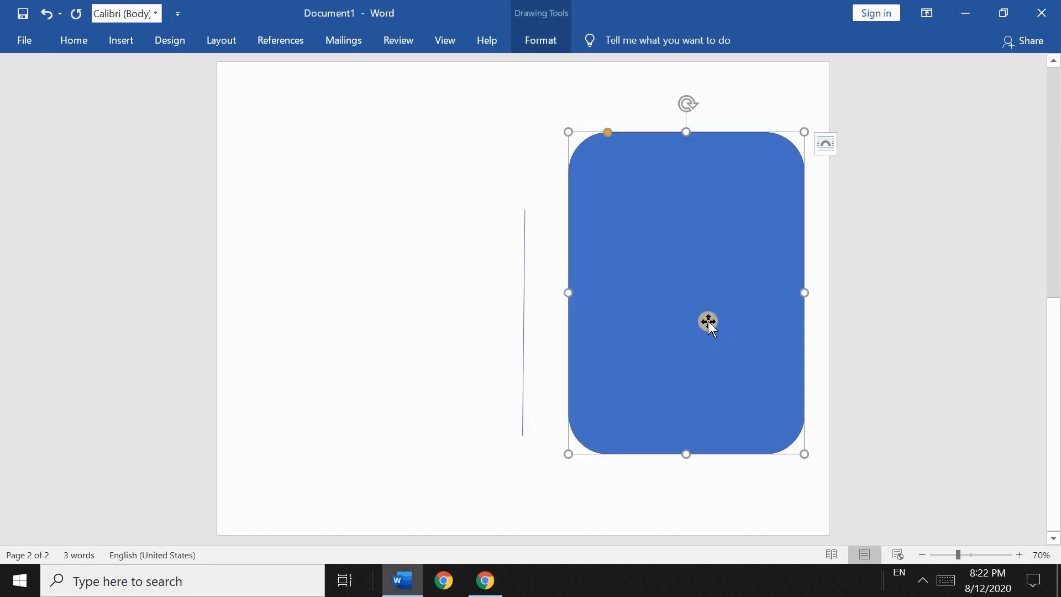
mouse_move(699, 303)
mouse_down()
mouse_move(689, 305)
mouse_move(701, 303)
mouse_up()
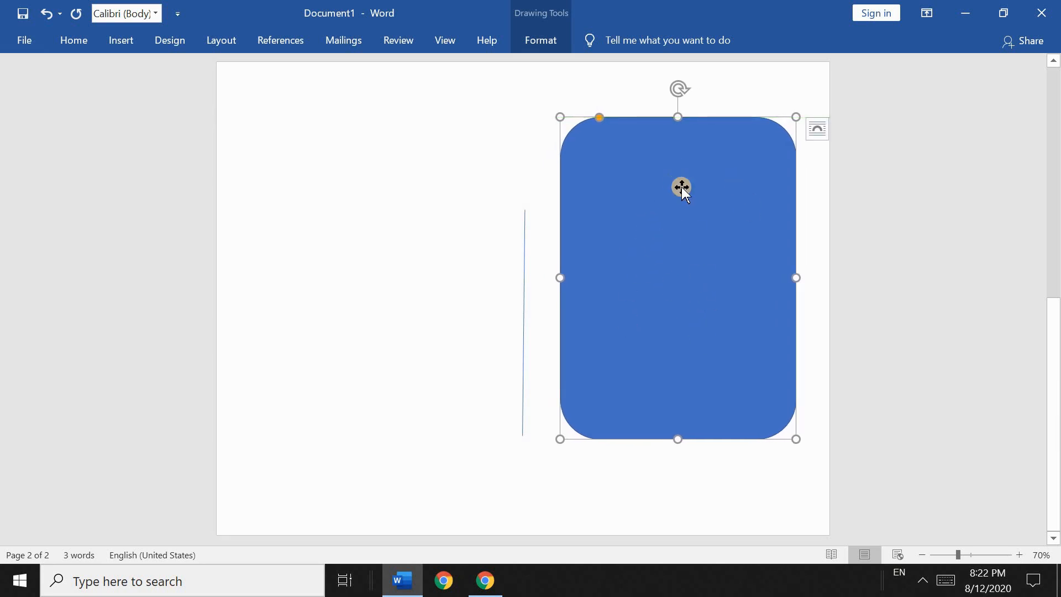
Step: Fill the rounded rectangle with the light wood-grain texture and nudge it slightly left
right_click(609, 194)
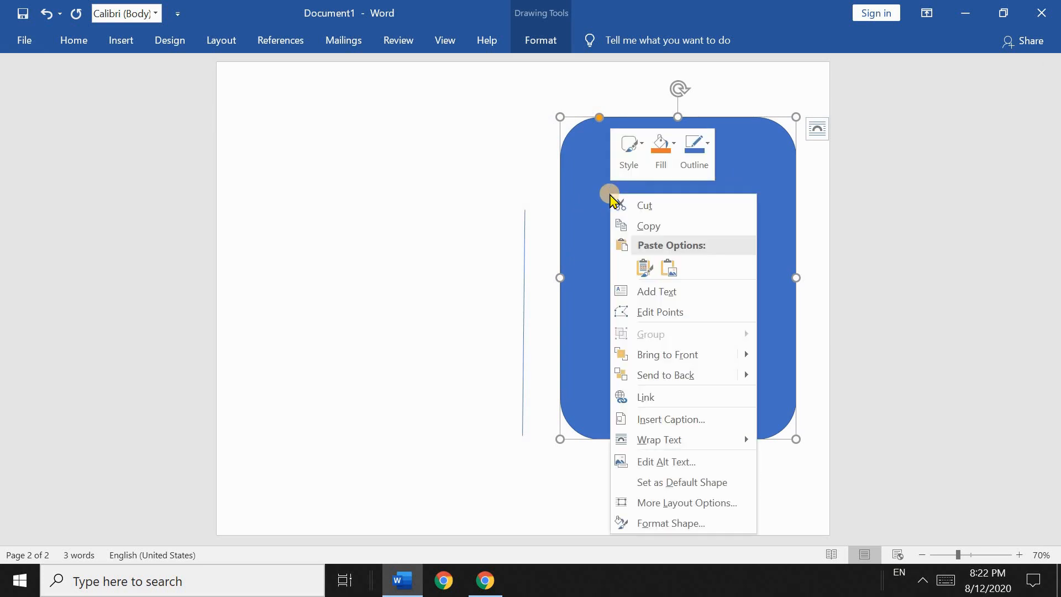
click(657, 162)
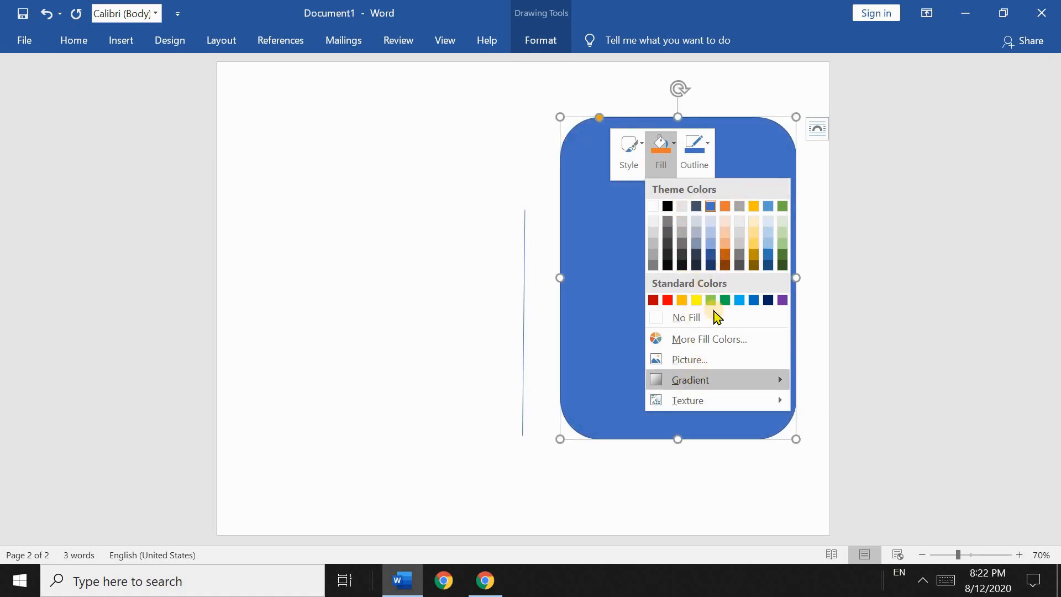
mouse_move(698, 384)
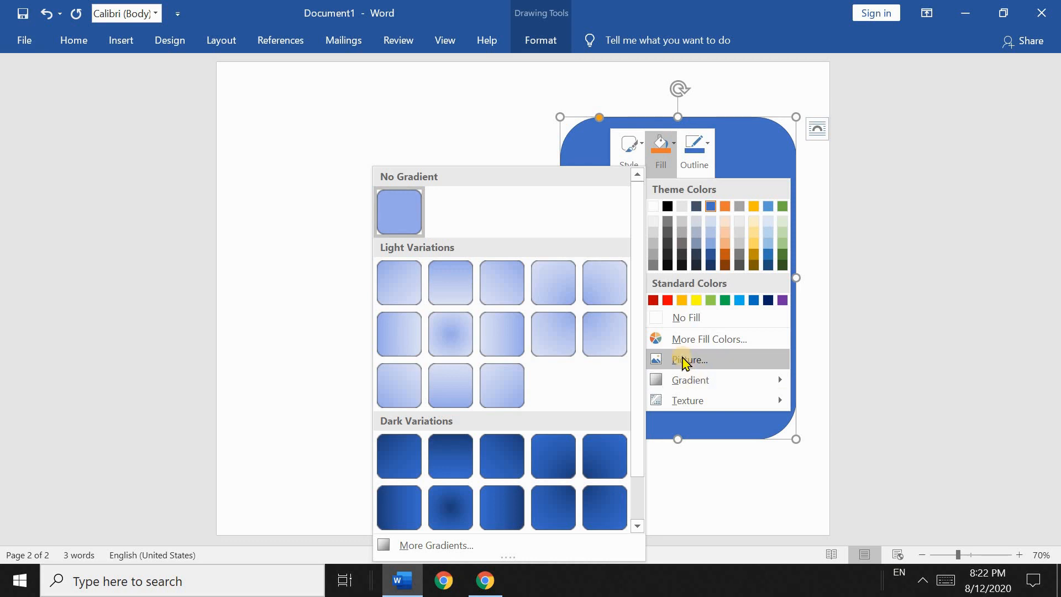
mouse_move(676, 409)
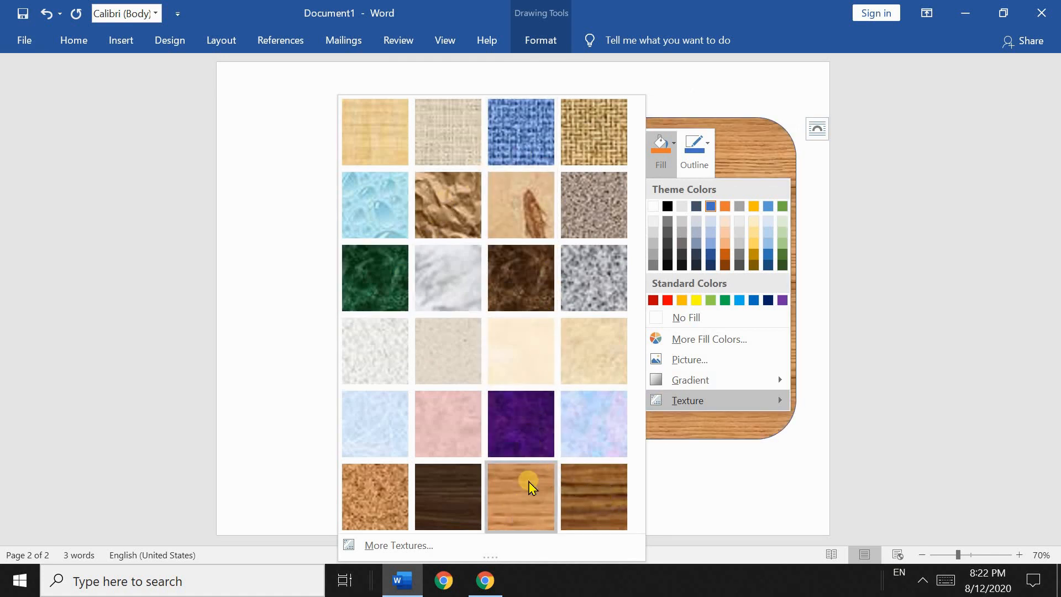
click(514, 493)
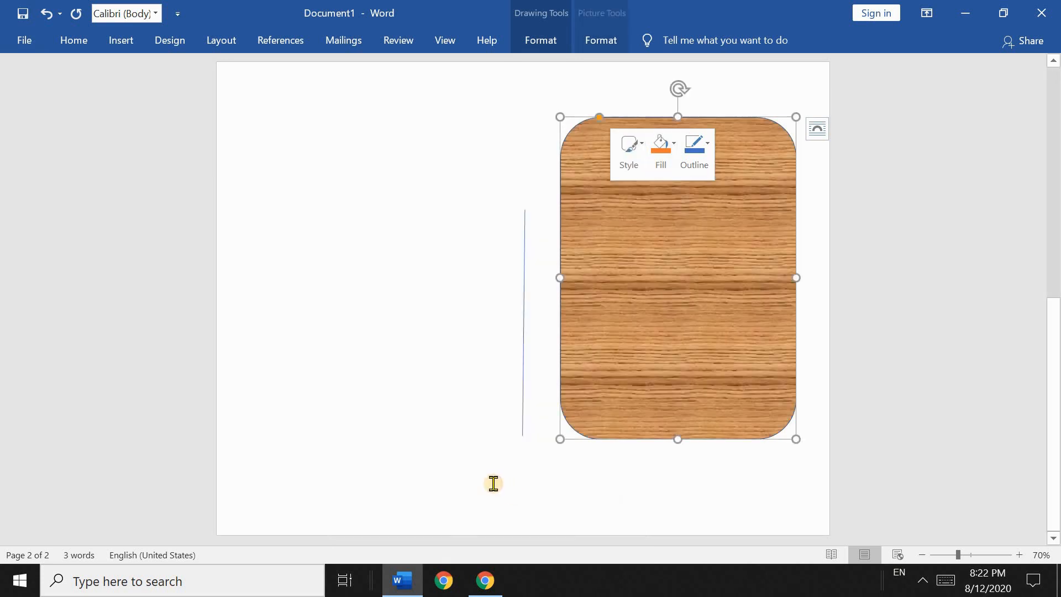
click(438, 408)
click(644, 290)
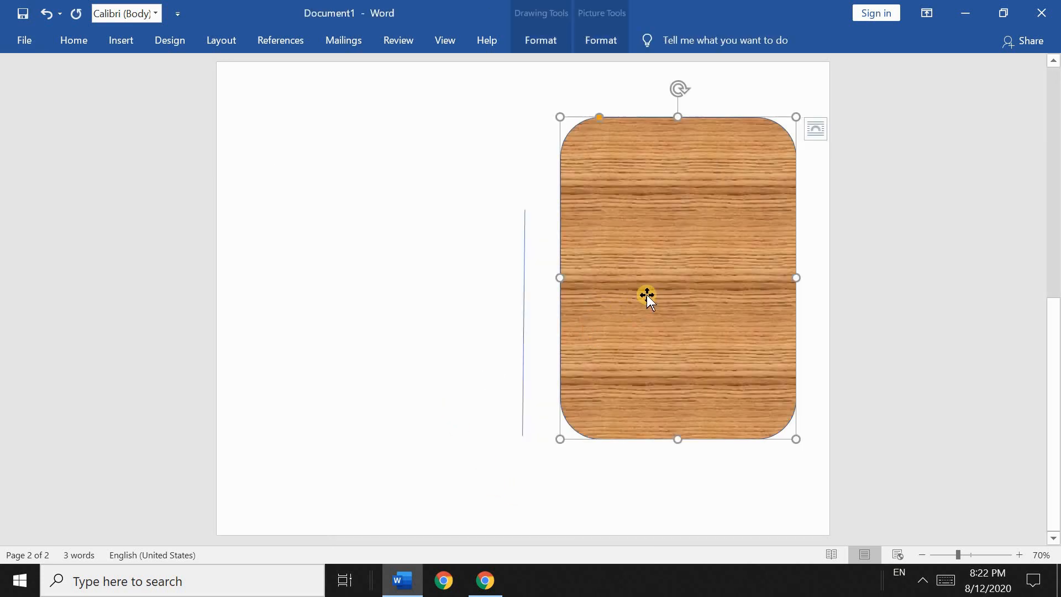
mouse_move(650, 291)
mouse_down()
mouse_move(639, 291)
mouse_move(650, 291)
mouse_up()
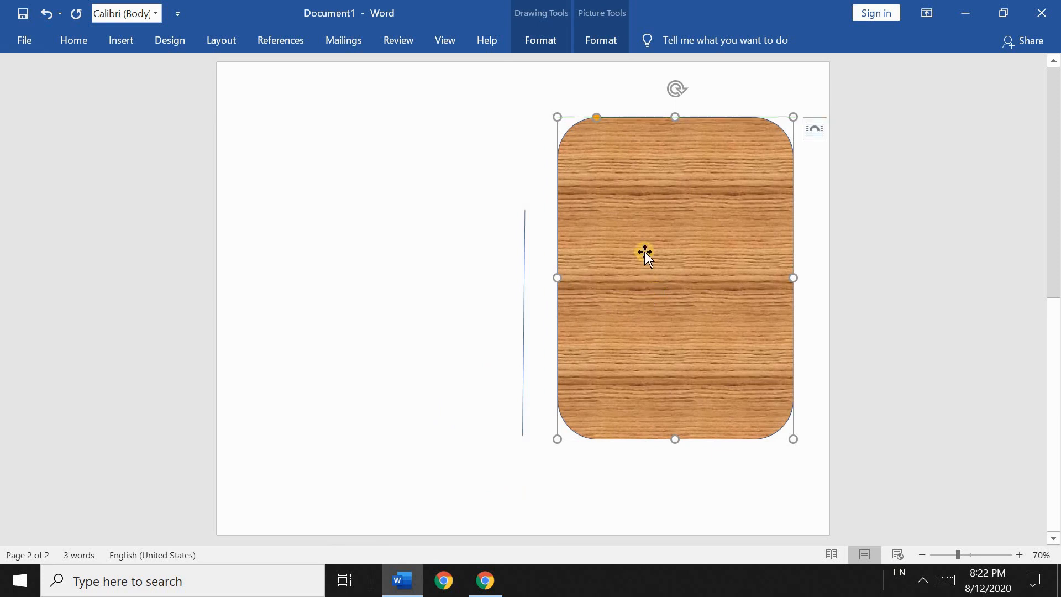
Step: Add the text "Happy Birth Day May Allah give you a long life" inside the rounded rectangle, with "amin" on a new line
right_click(641, 194)
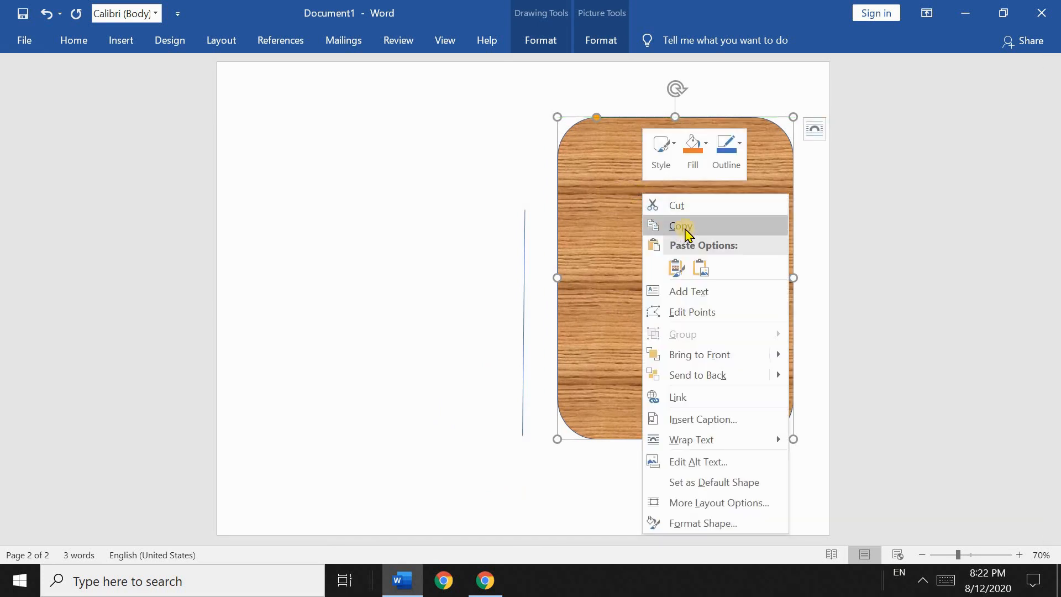
click(703, 297)
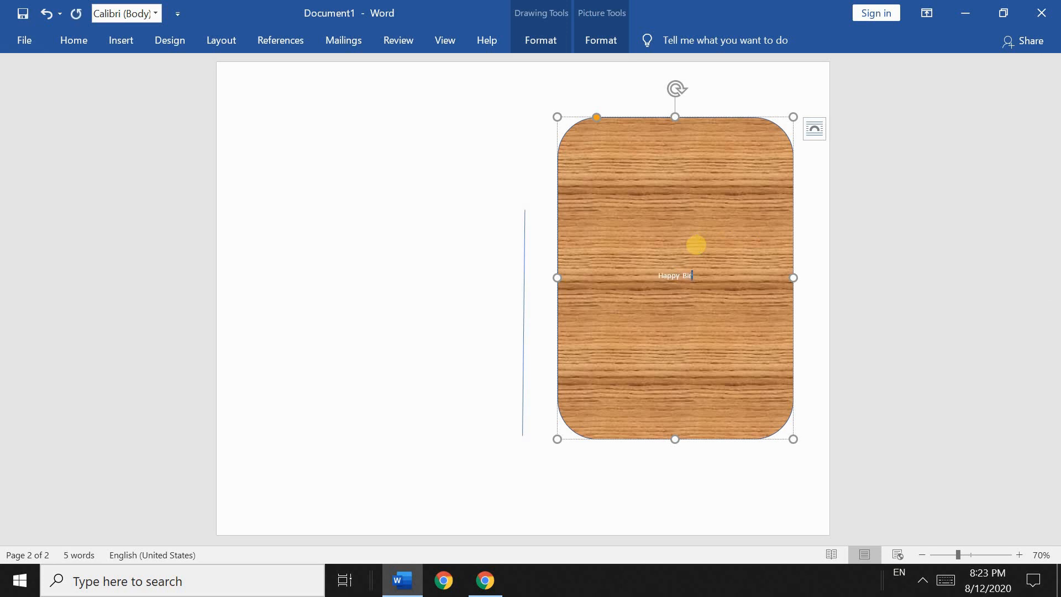
text(Allah give you a long life)
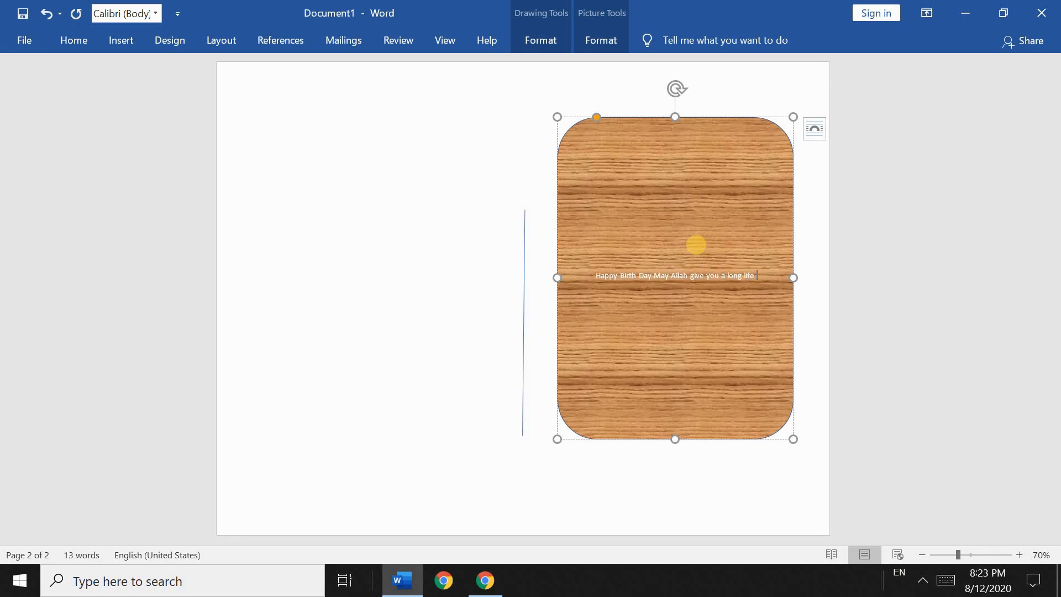
key(Return)
text(amin)
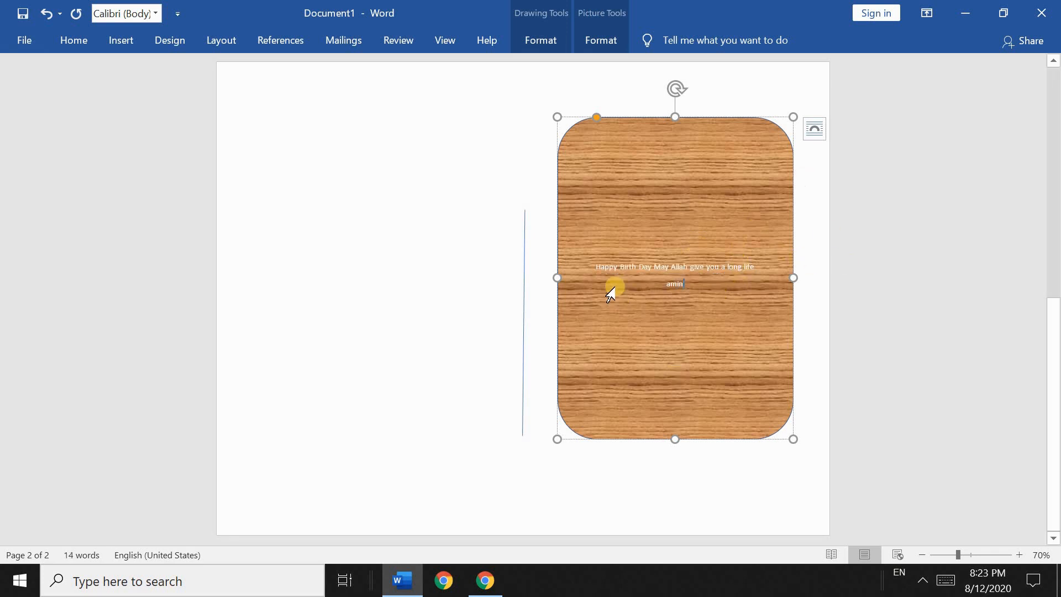
Step: Set the message in the rounded rectangle to 36 pt and capitalise its last word as "Amin"
drag(591, 259, 734, 296)
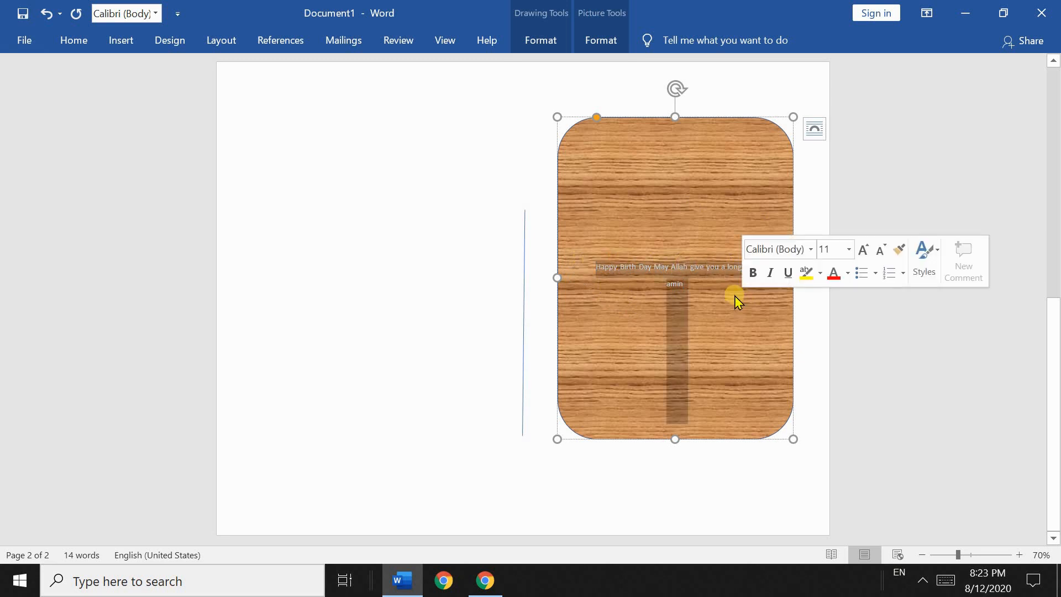
click(848, 251)
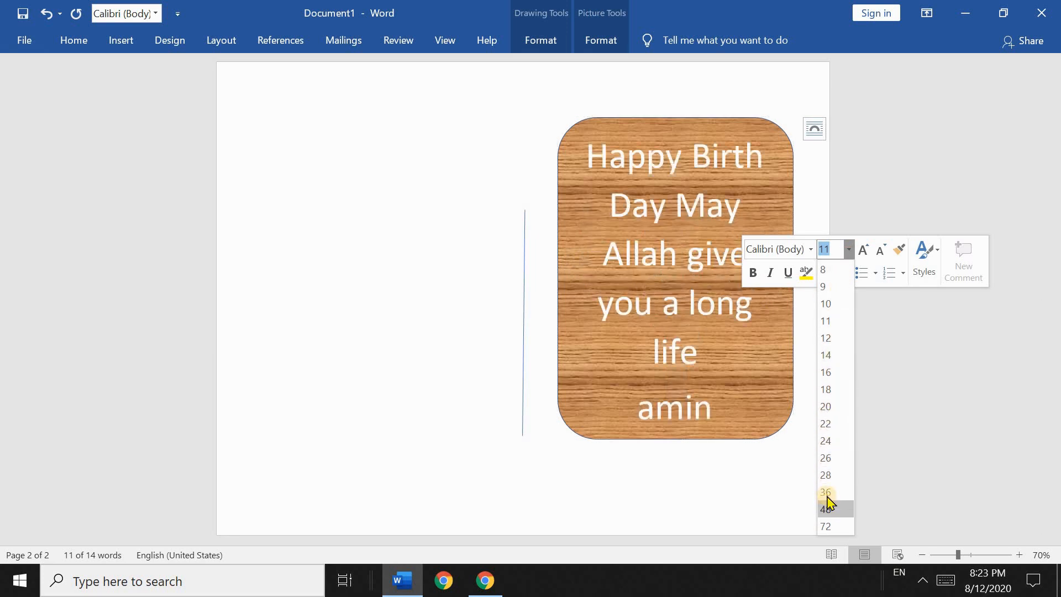
click(829, 491)
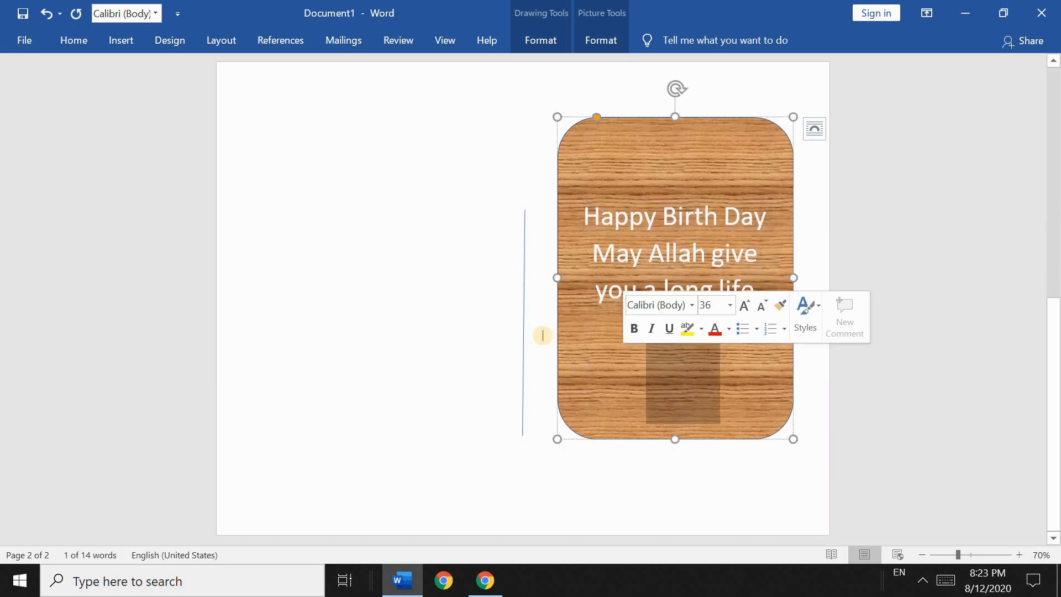
click(553, 310)
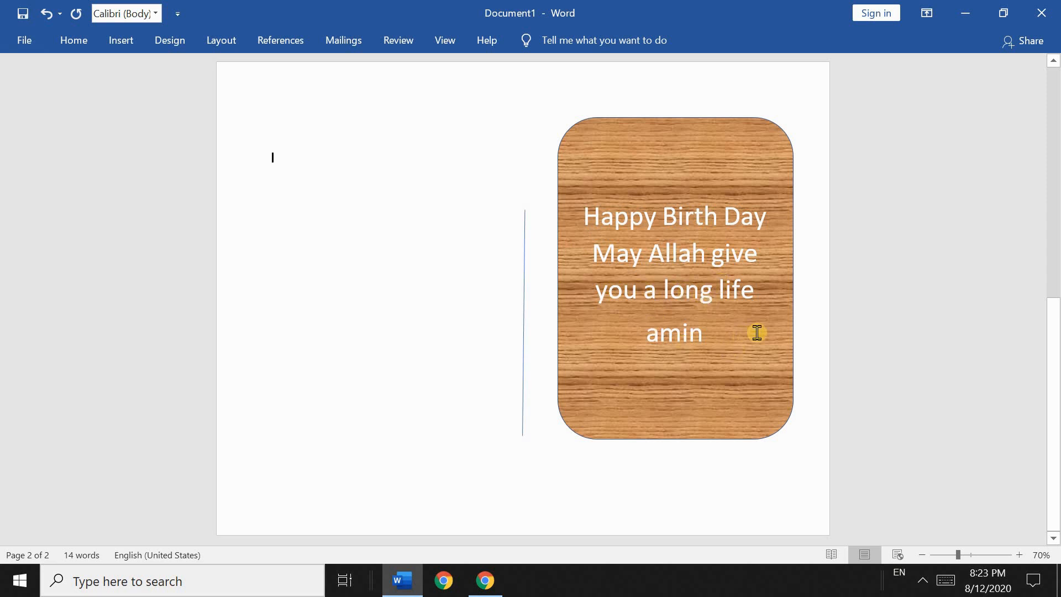
click(659, 337)
key(BackSpace)
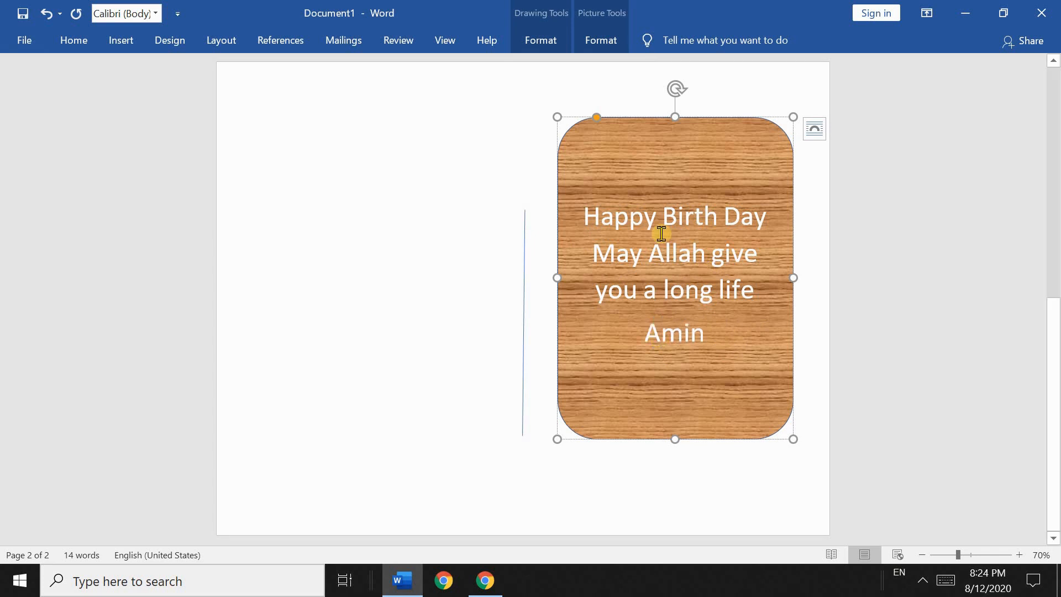
Step: Switch to Chrome and replace the image search for cake.png with "gifts . png"
click(439, 274)
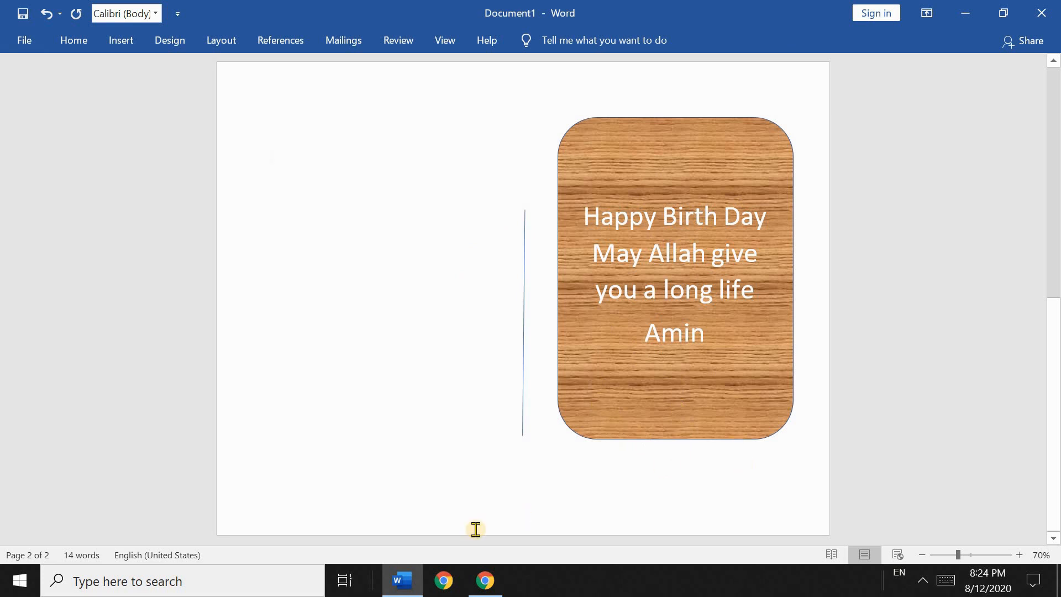
click(482, 583)
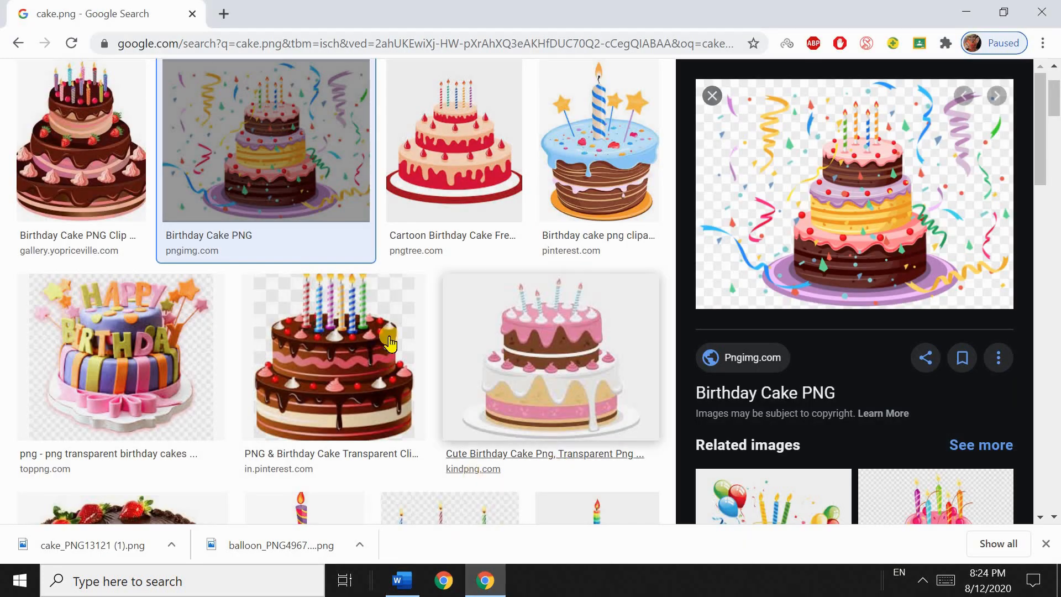
scroll(464, 232, up, 2)
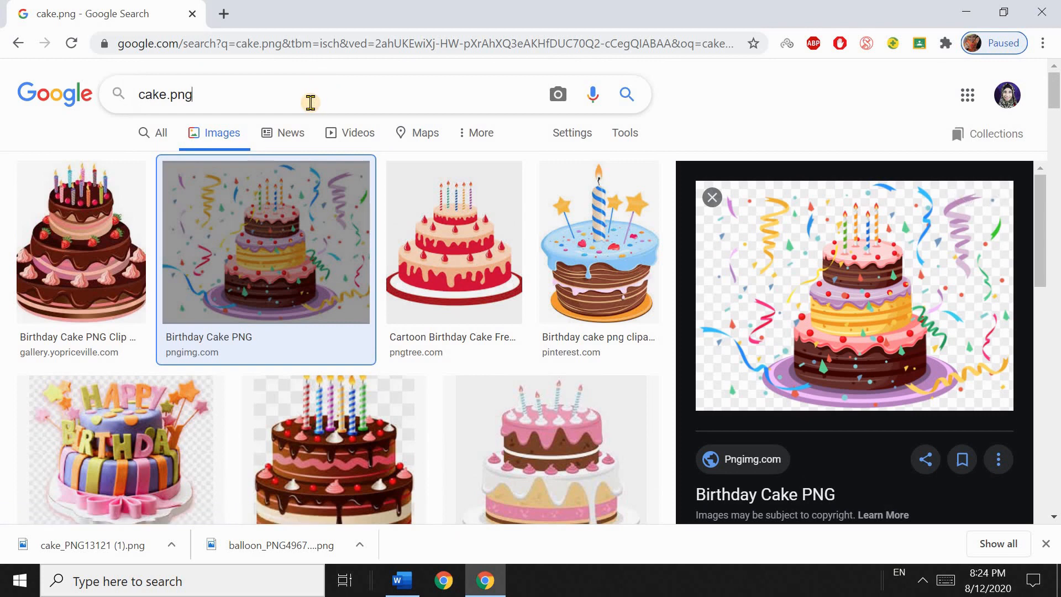
key(BackSpace)
key(BackSpace)
key(BackSpace)
key(BackSpace)
key(BackSpace)
key(BackSpace)
key(BackSpace)
text(gi)
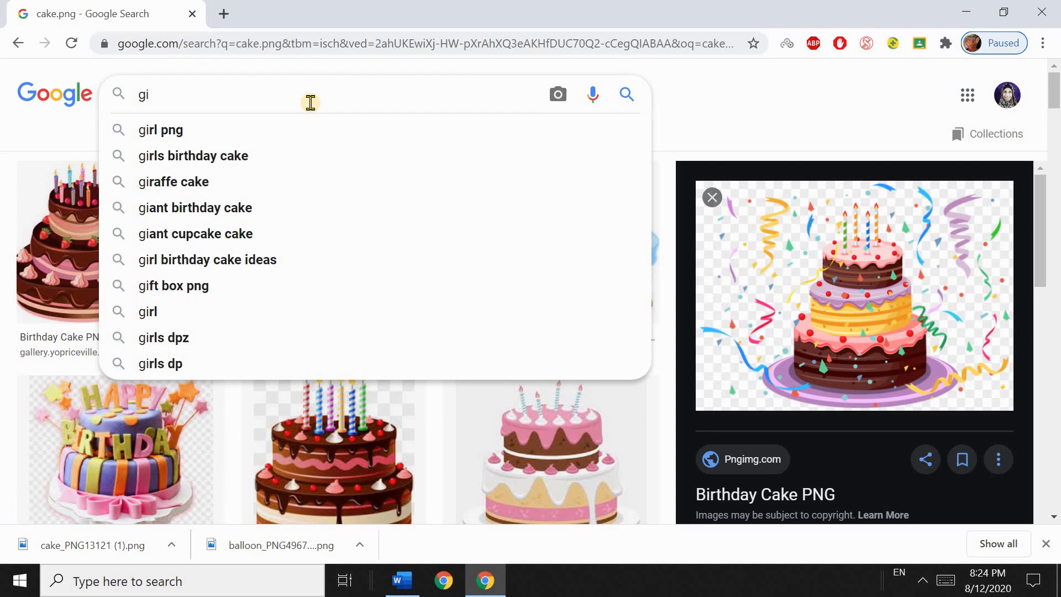
text(fts )
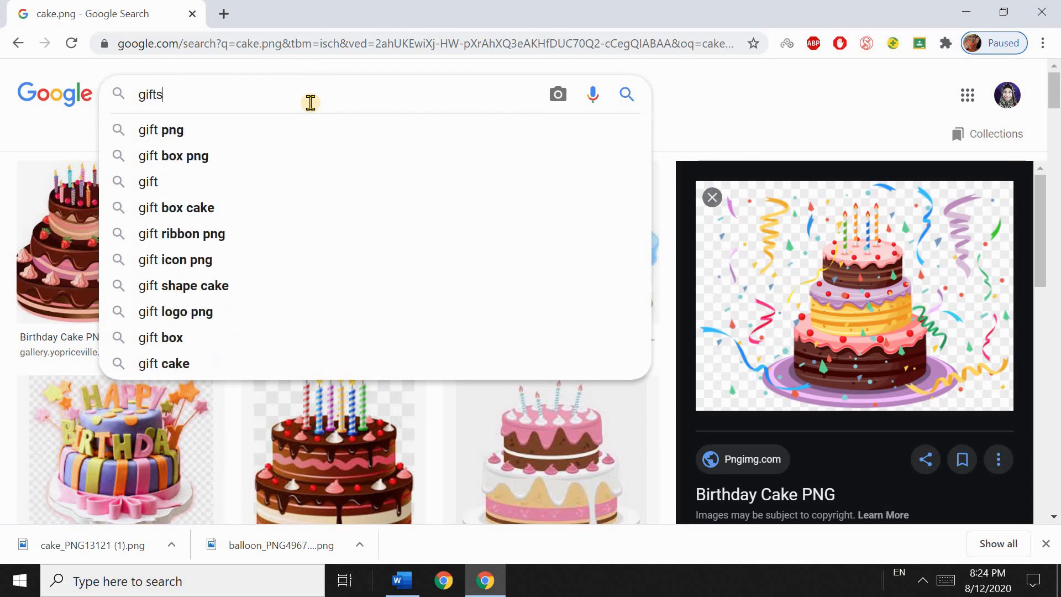
text(. p)
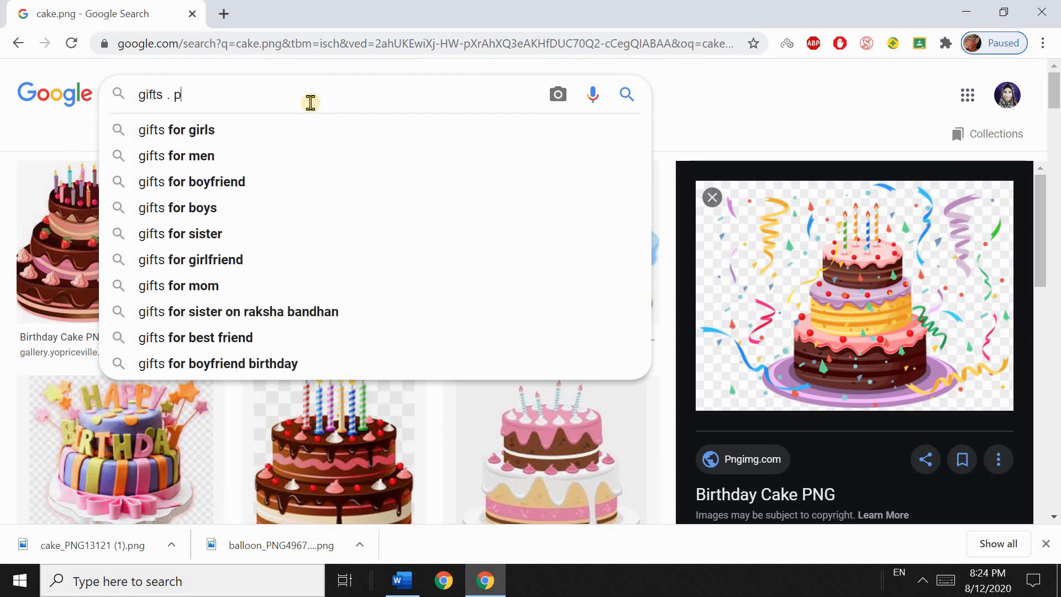
text(ng)
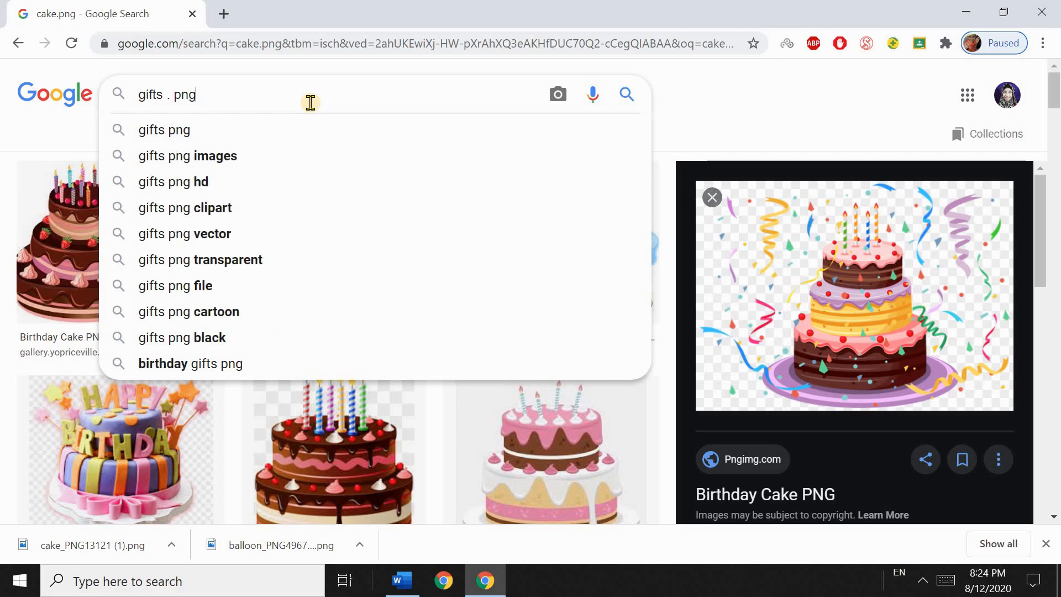
key(Return)
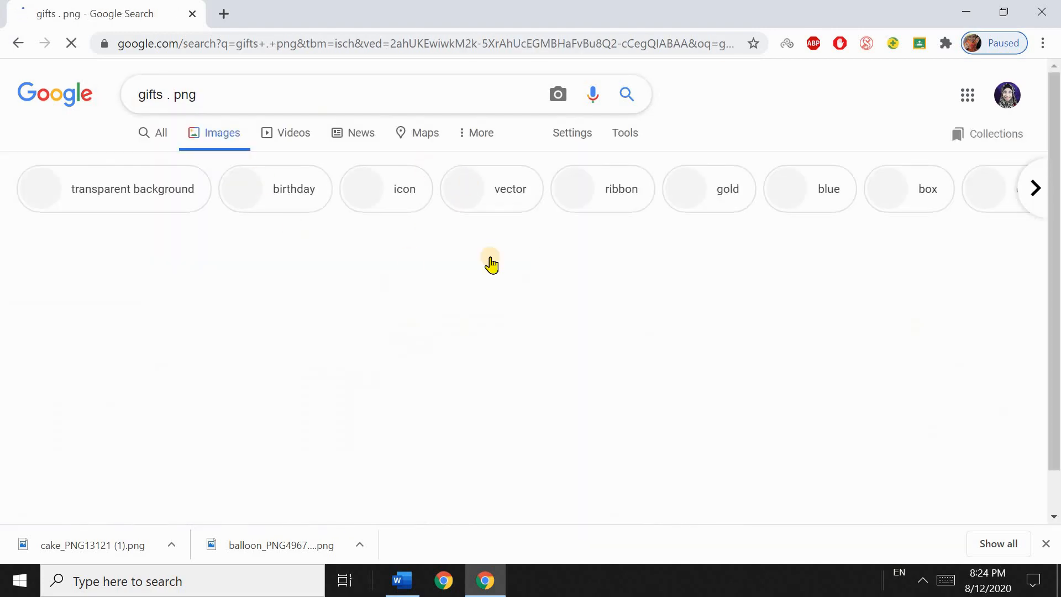
Step: Browse the gift images and open the preview of the pngall.com picture with pink, yellow, green and blue gift boxes
scroll(504, 257, down, 10)
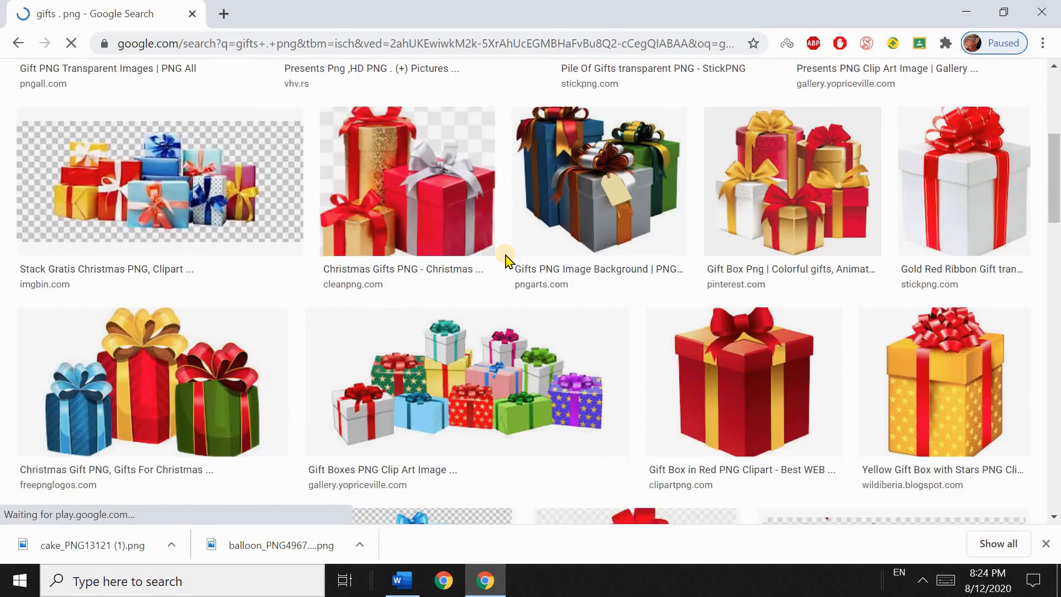
scroll(511, 249, down, 5)
scroll(514, 265, up, 10)
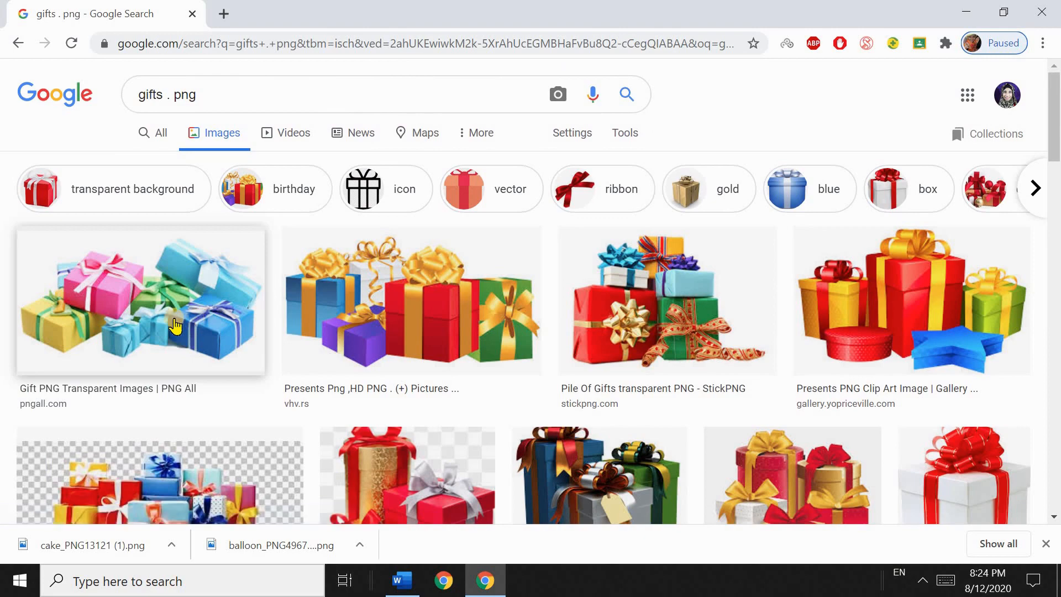
scroll(449, 310, down, 3)
scroll(450, 310, up, 3)
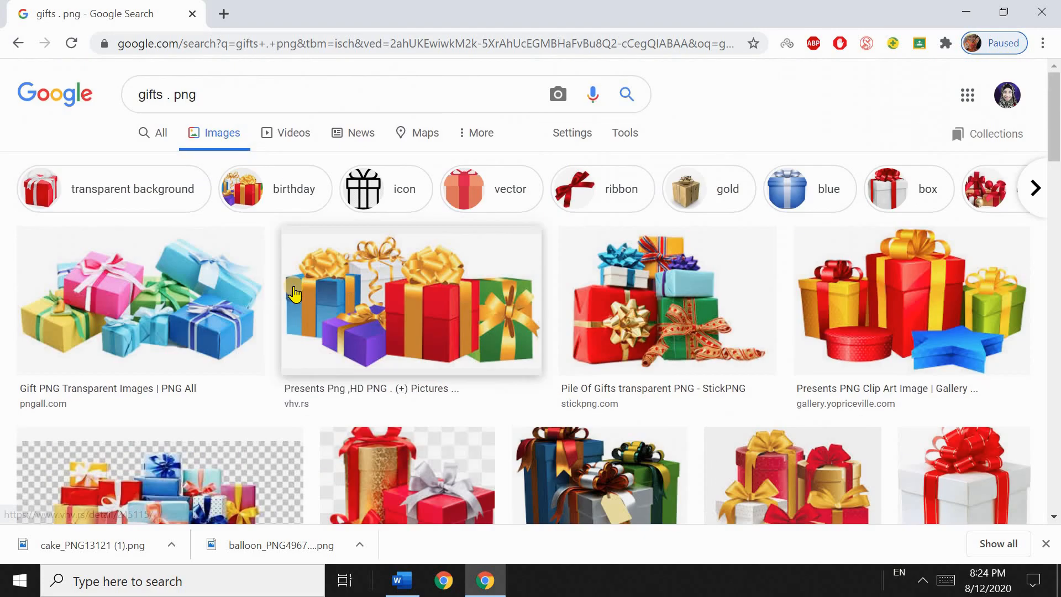
click(132, 316)
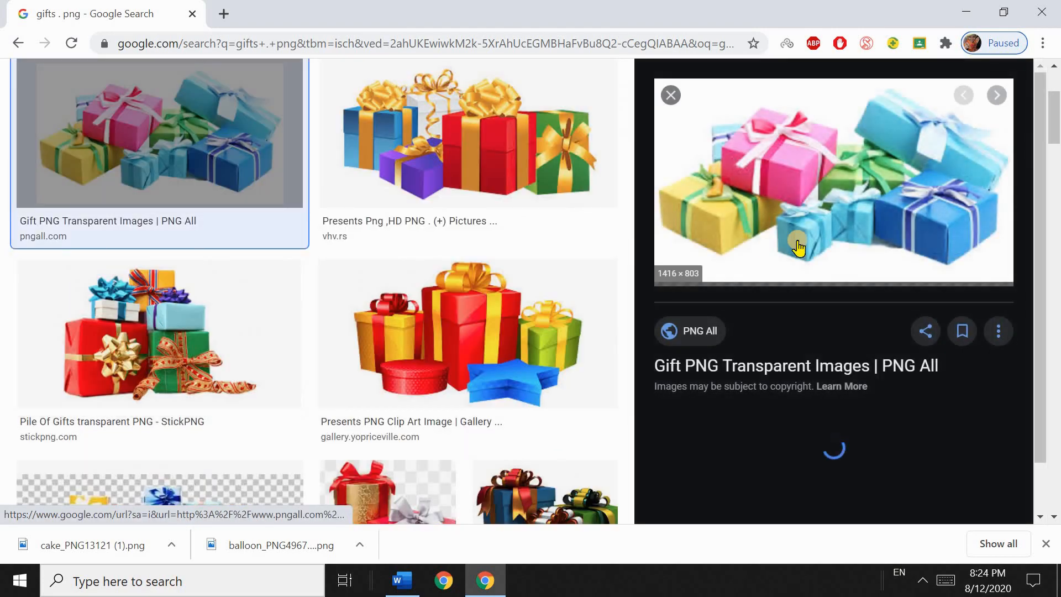
Step: Save the previewed gift boxes image to the Pictures folder as "unnamed (1).png"
scroll(774, 301, up, 2)
scroll(745, 308, down, 1)
scroll(784, 293, up, 1)
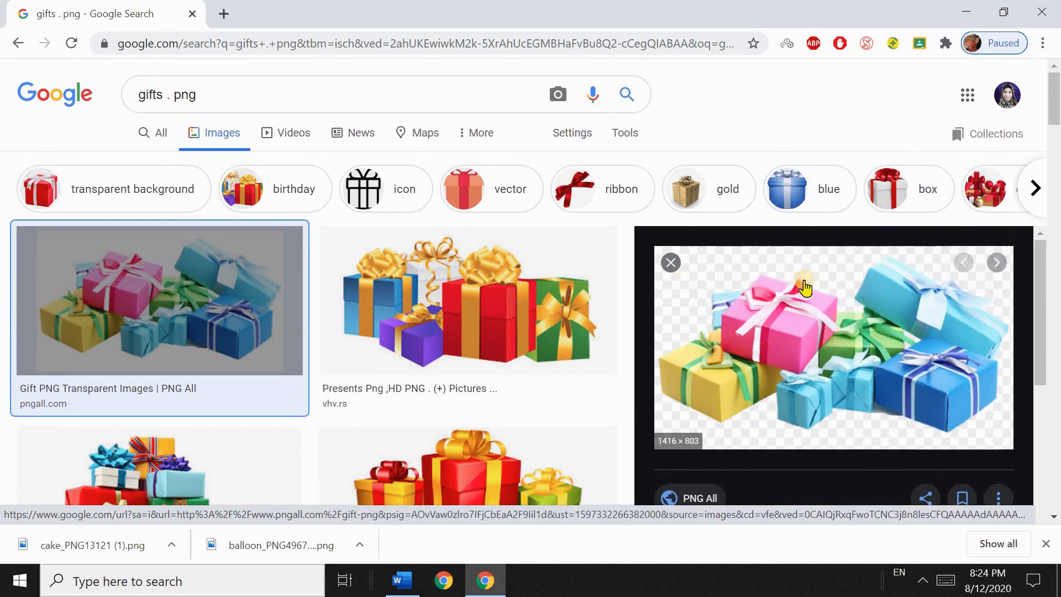
right_click(738, 314)
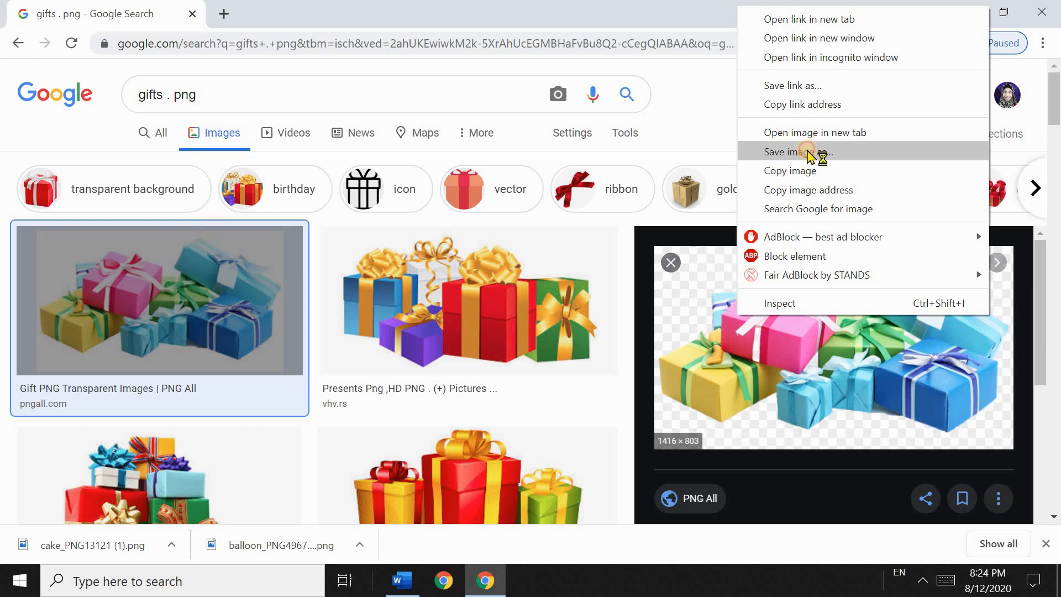
click(807, 152)
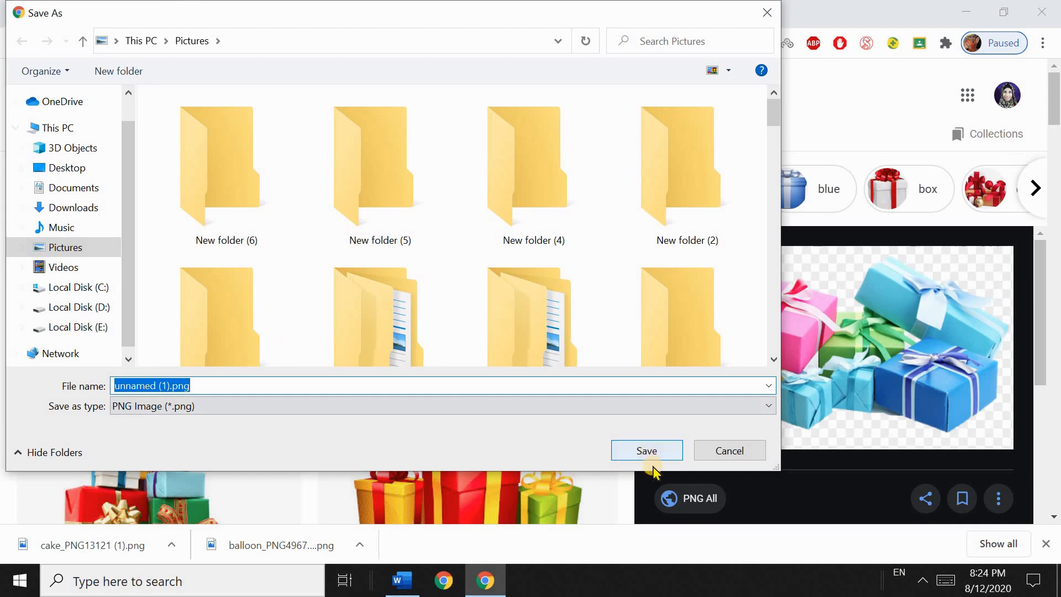
click(639, 456)
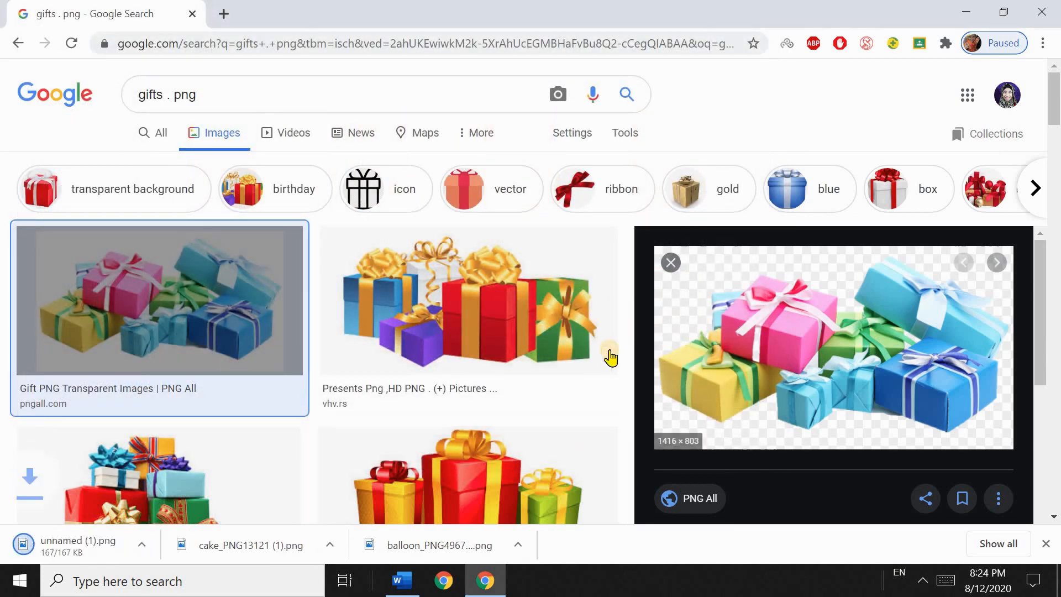
Step: Switch to Word and insert "unnamed (1).png" from the Pictures folder on the second page
click(398, 579)
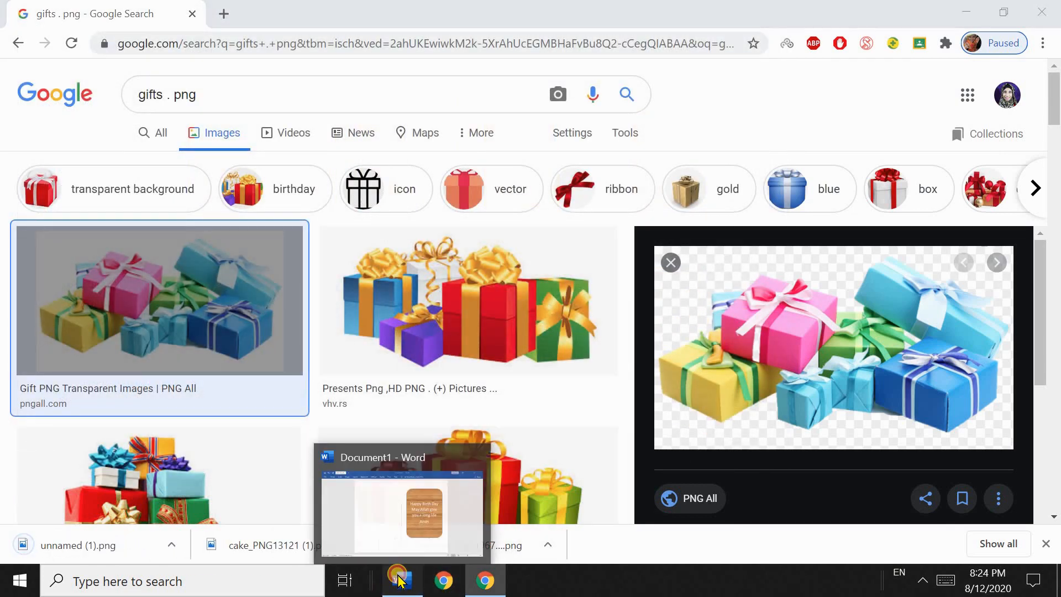
scroll(272, 227, up, 2)
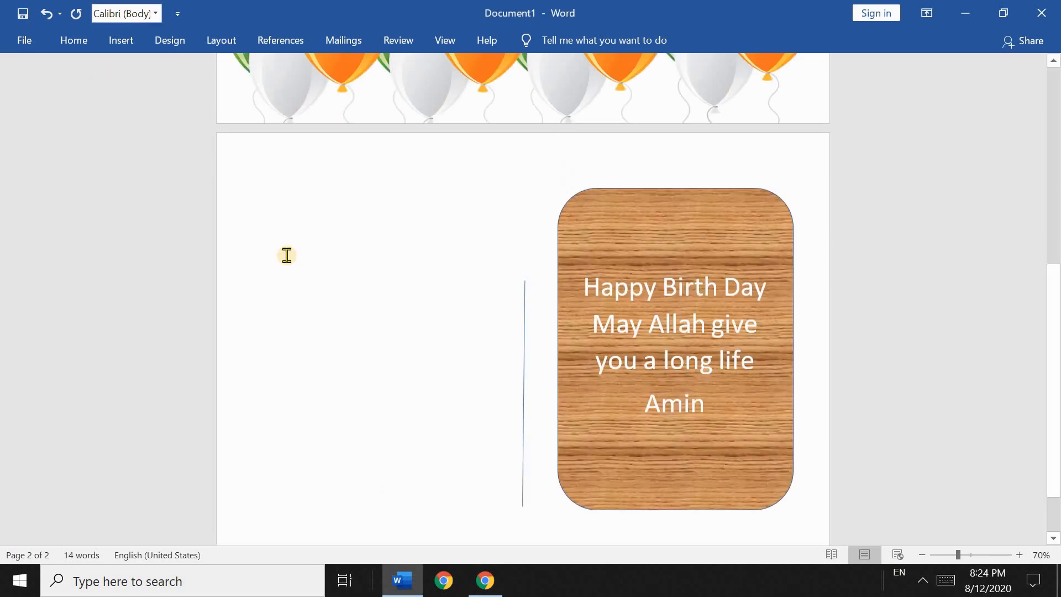
click(117, 40)
click(161, 83)
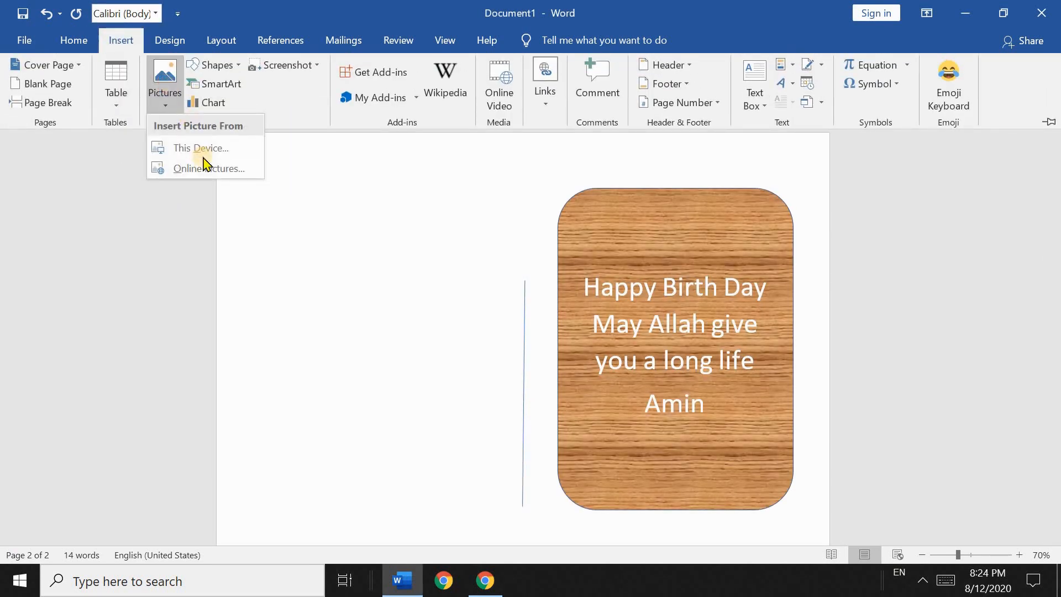
click(194, 150)
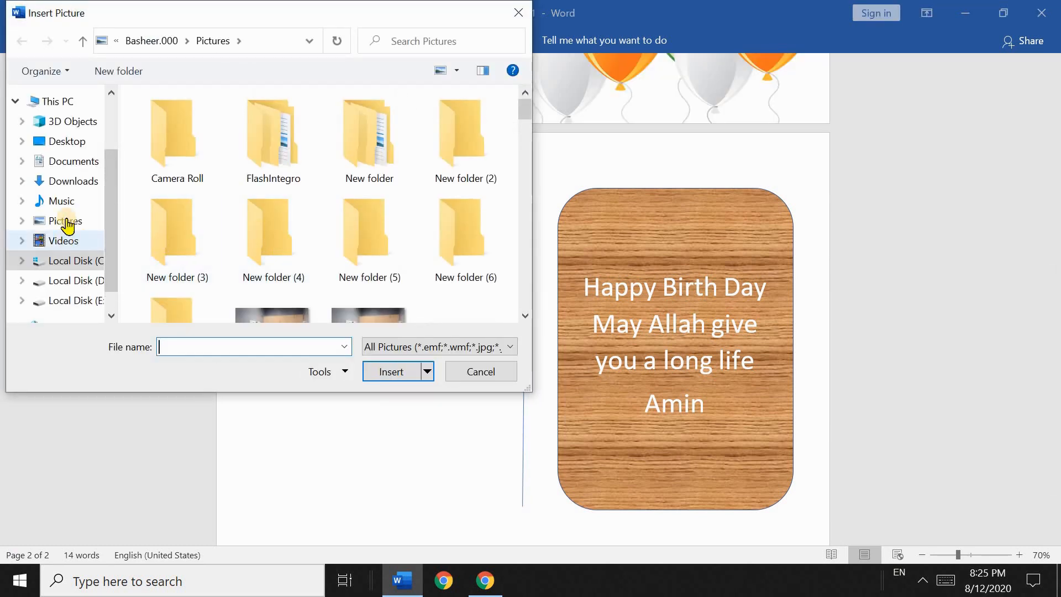
click(66, 224)
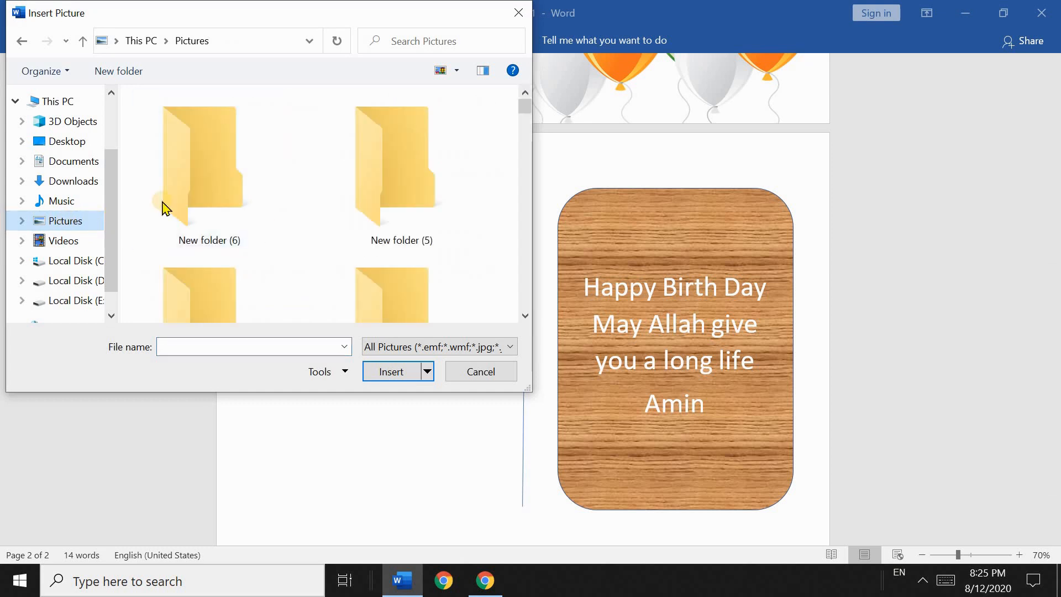
scroll(311, 209, down, 10)
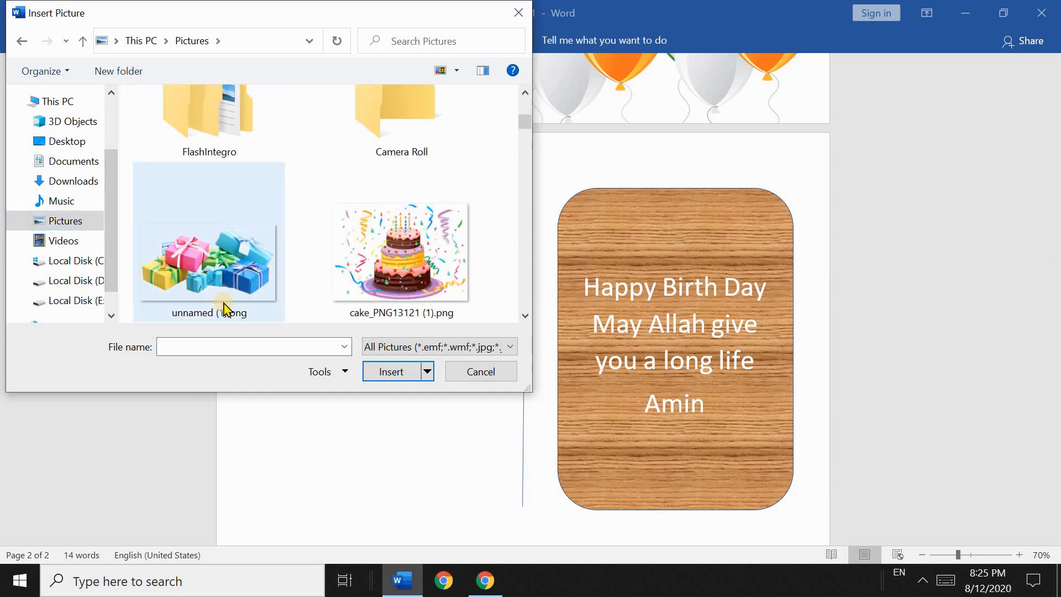
double_click(220, 277)
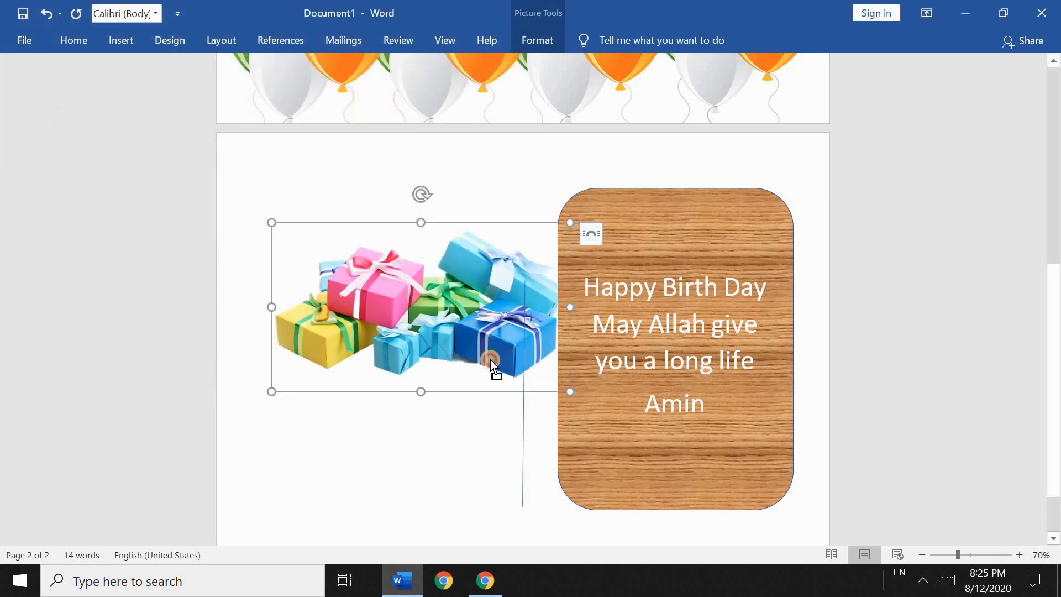
Step: Set the gifts picture's wrapping to In Front of Text and place it over the lower edge of the wood-textured message panel
drag(489, 359, 466, 302)
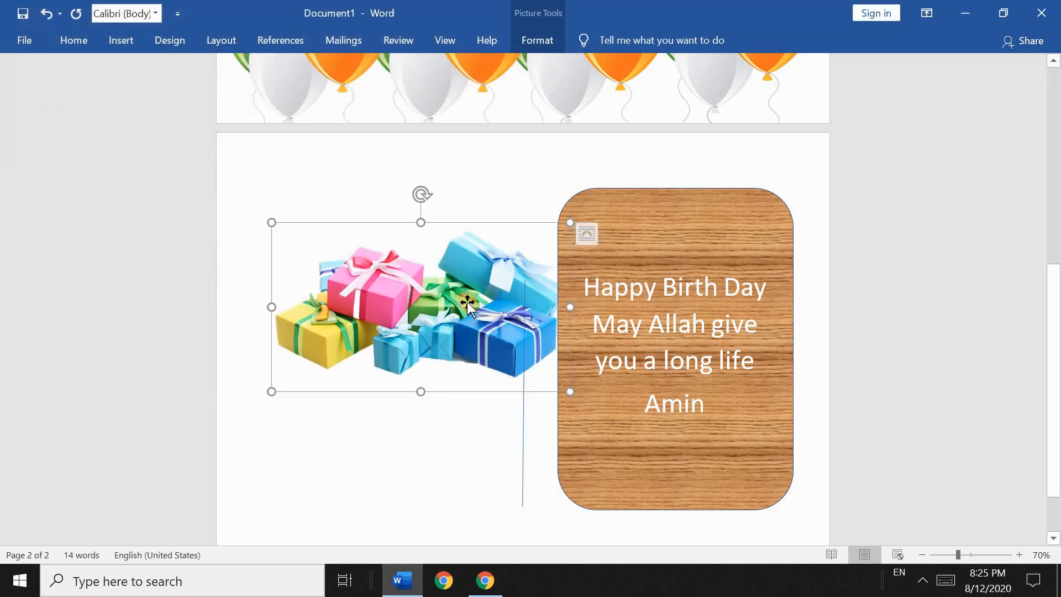
click(584, 238)
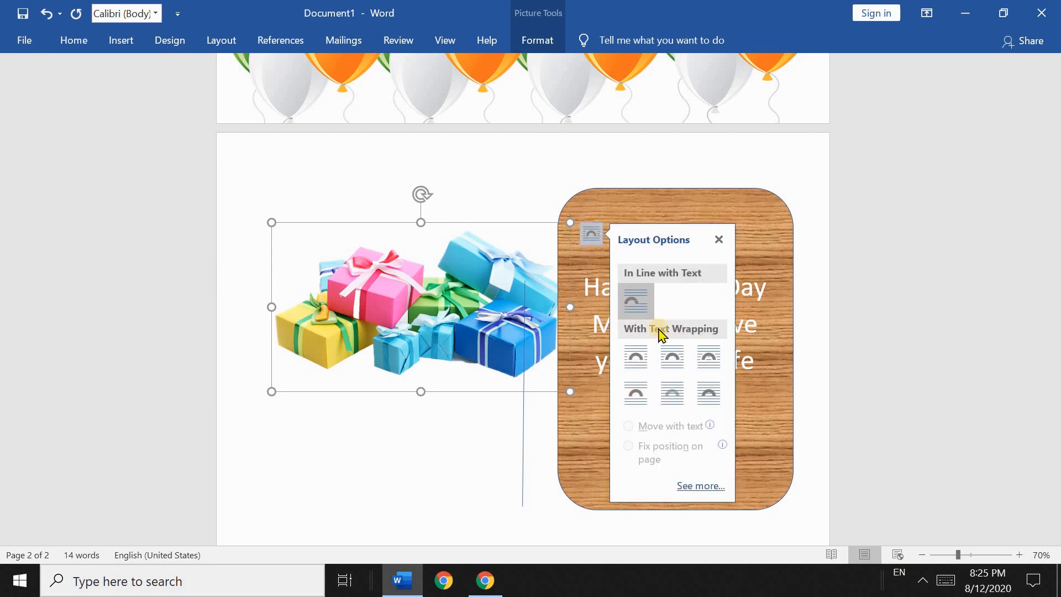
click(708, 394)
drag(445, 339, 682, 414)
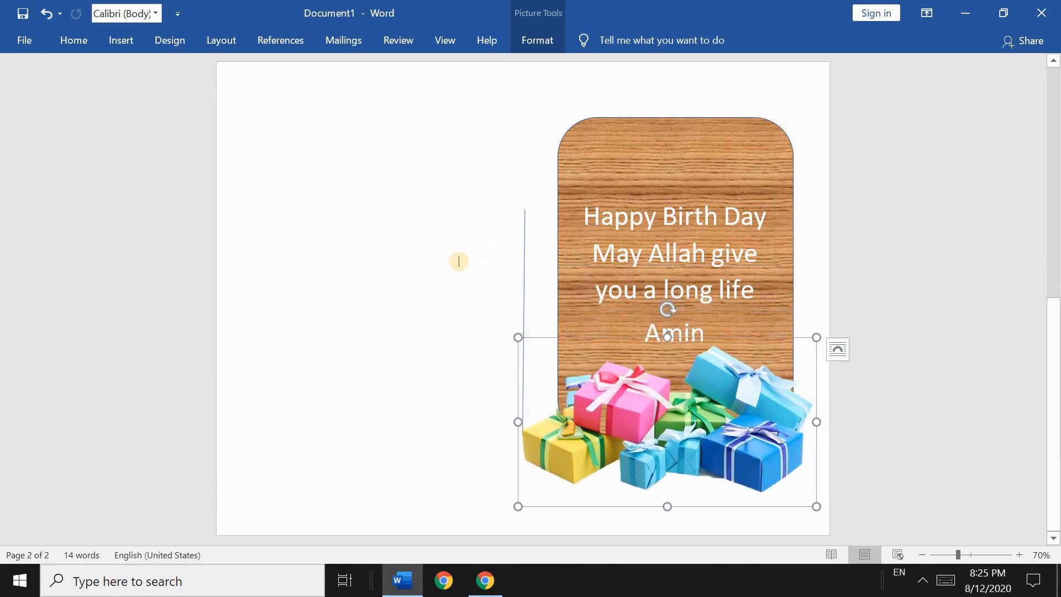
click(763, 360)
click(392, 333)
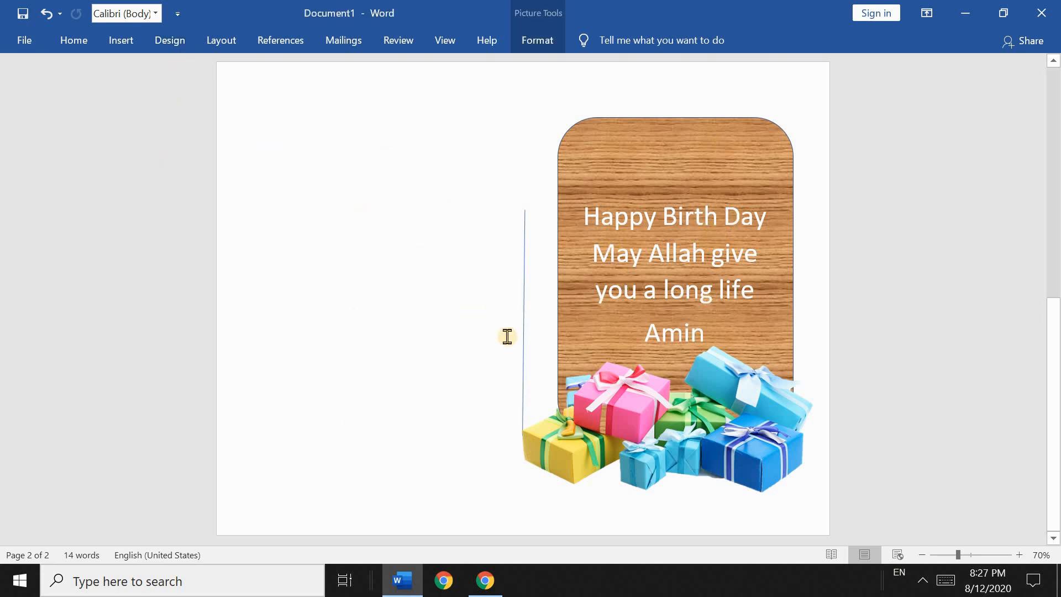
click(121, 44)
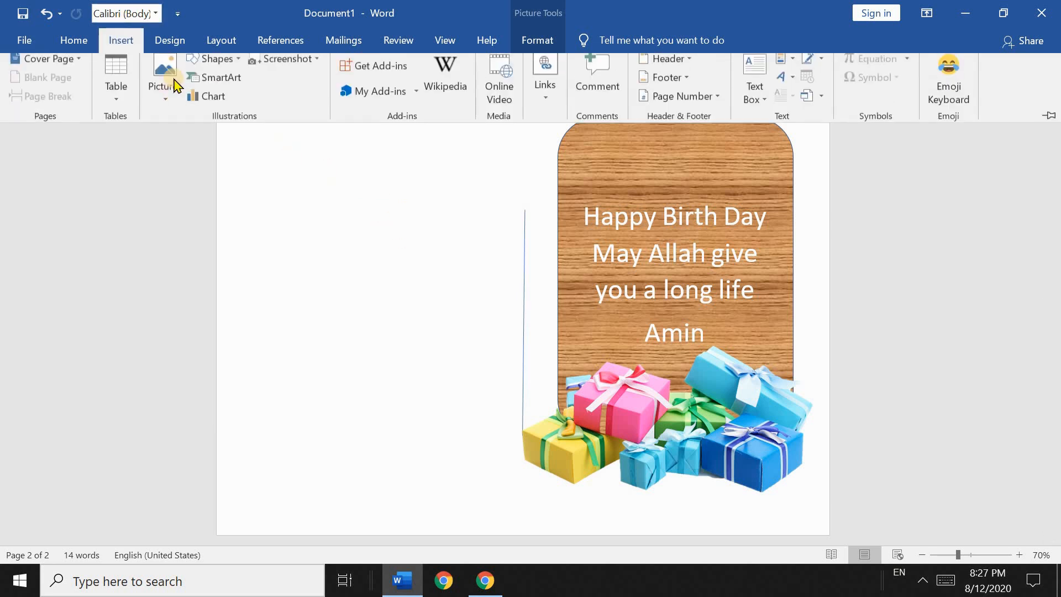
click(165, 88)
click(204, 158)
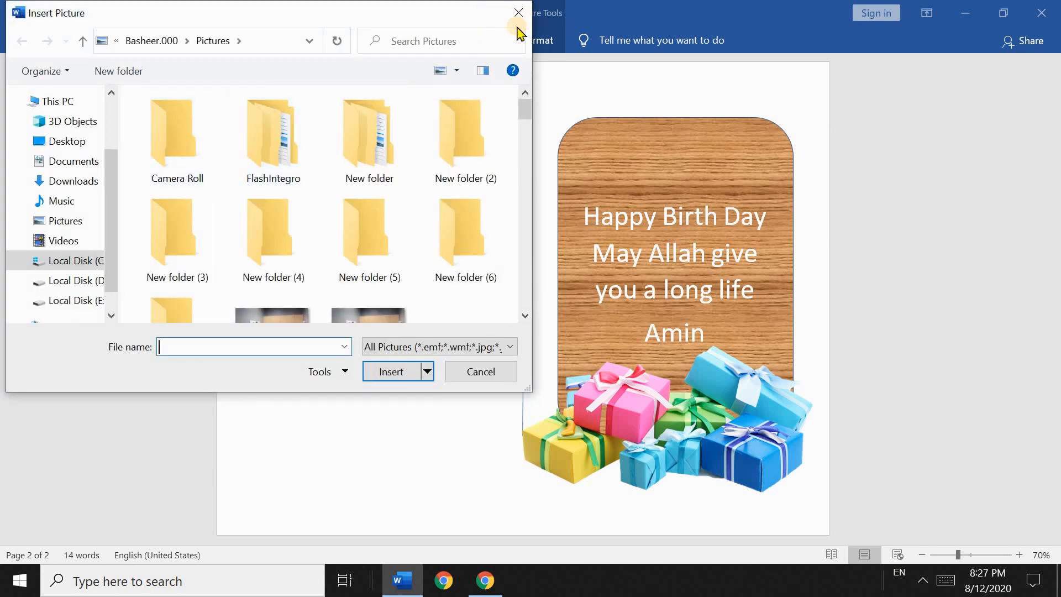
click(519, 12)
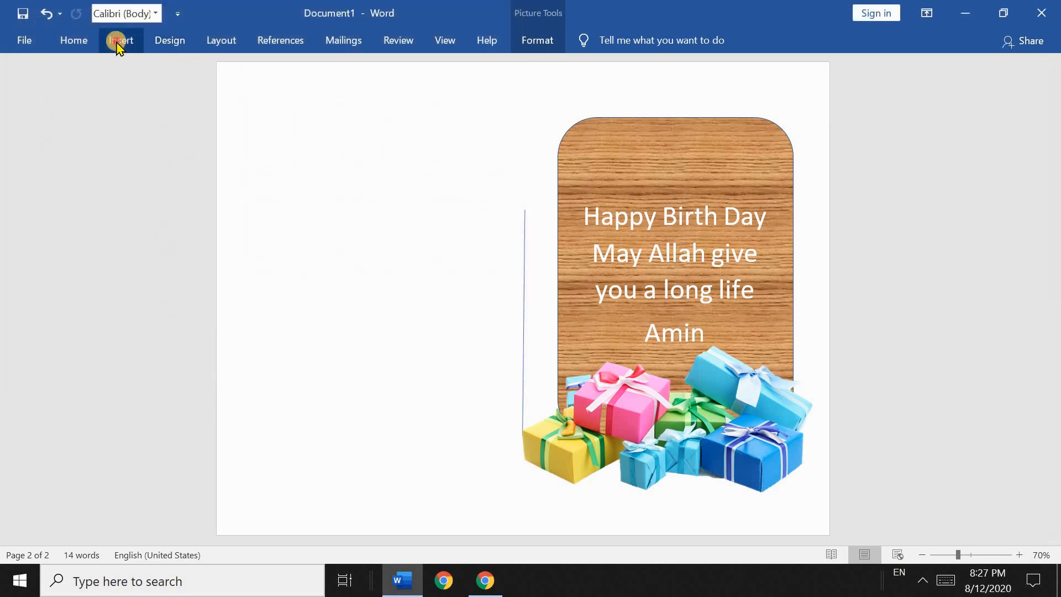
Step: Search online pictures for "balloons" and insert the photo of blue polka-dot balloons against a cloudy sky
click(121, 42)
click(175, 100)
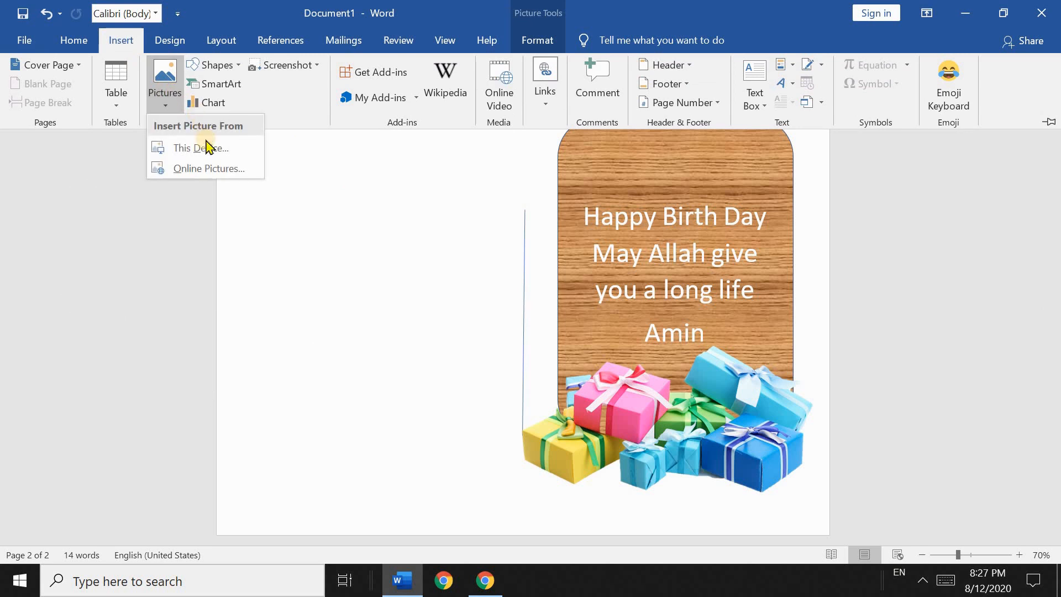
click(200, 170)
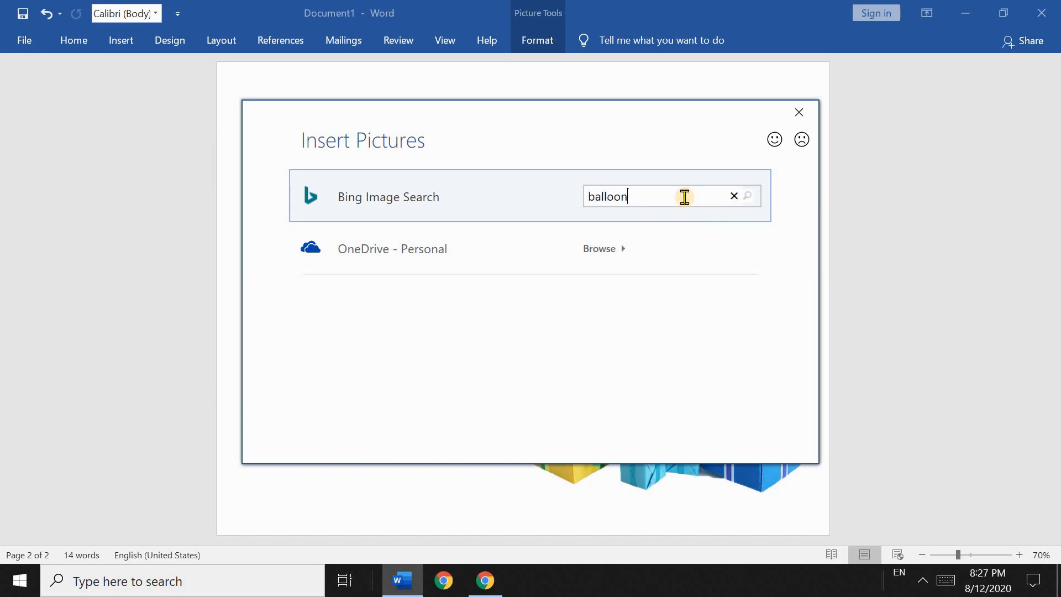
key(Return)
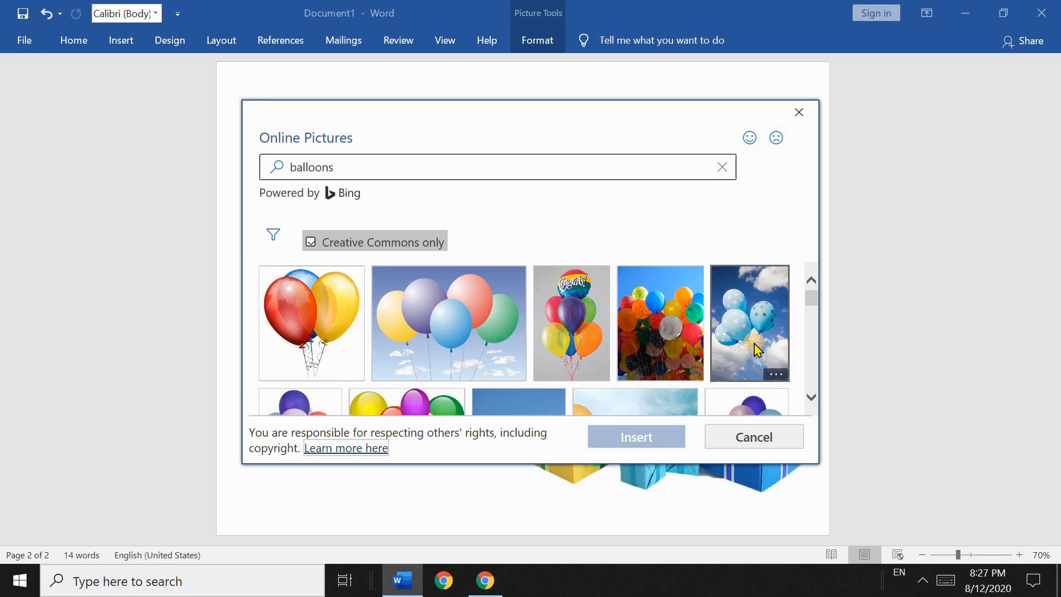
click(757, 350)
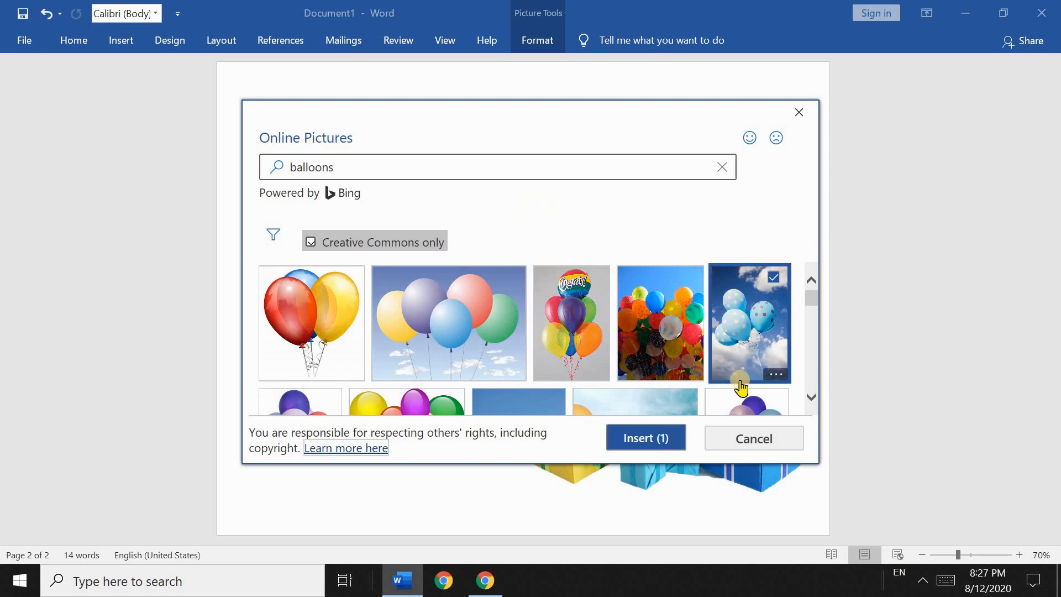
click(656, 434)
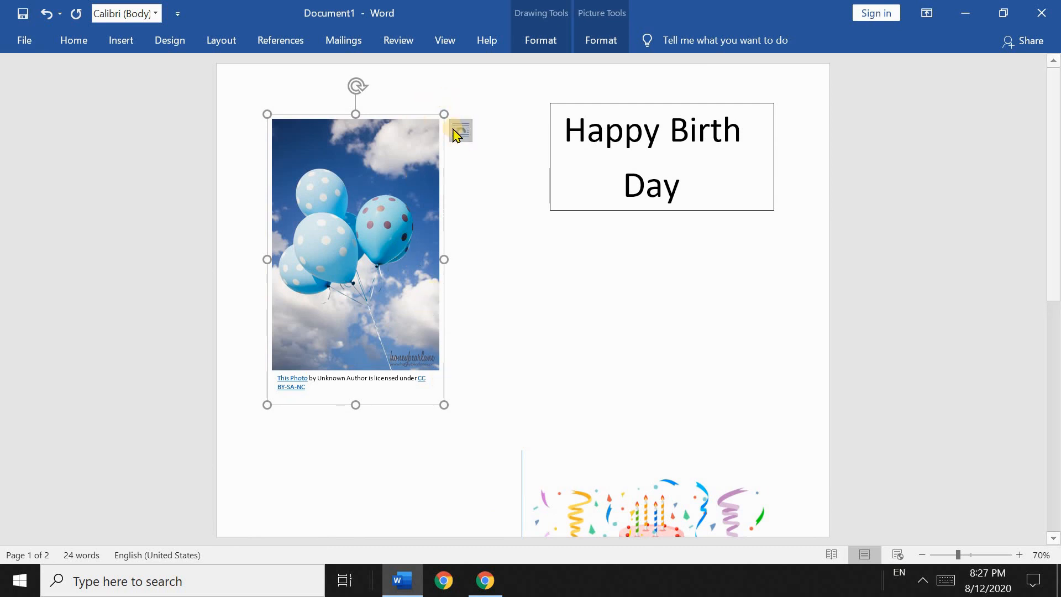
Step: Set the balloons photo's wrapping to In Front of Text and move it to the left half of the second page
click(460, 132)
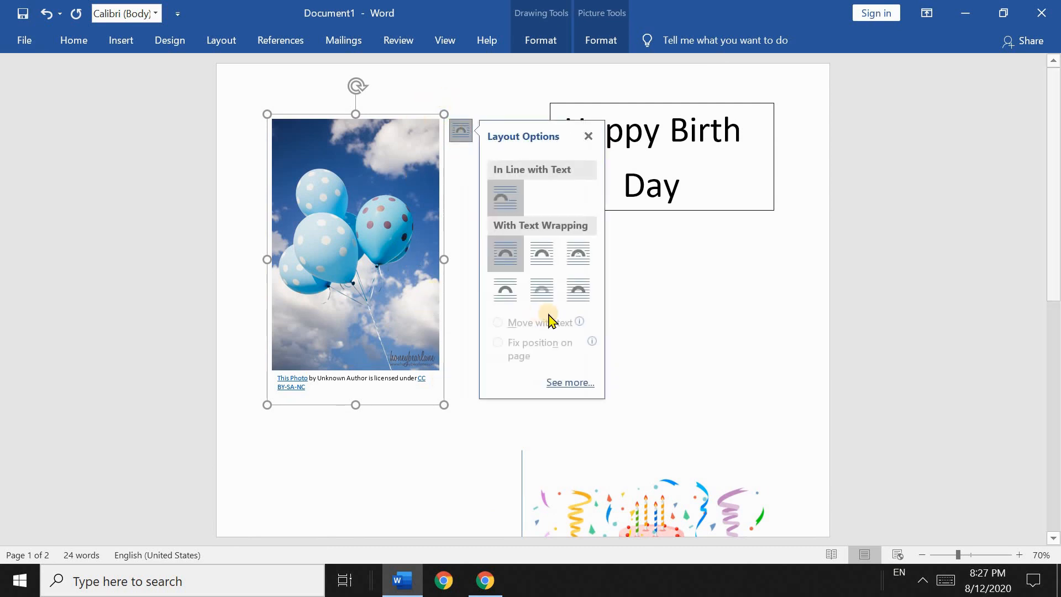
click(569, 293)
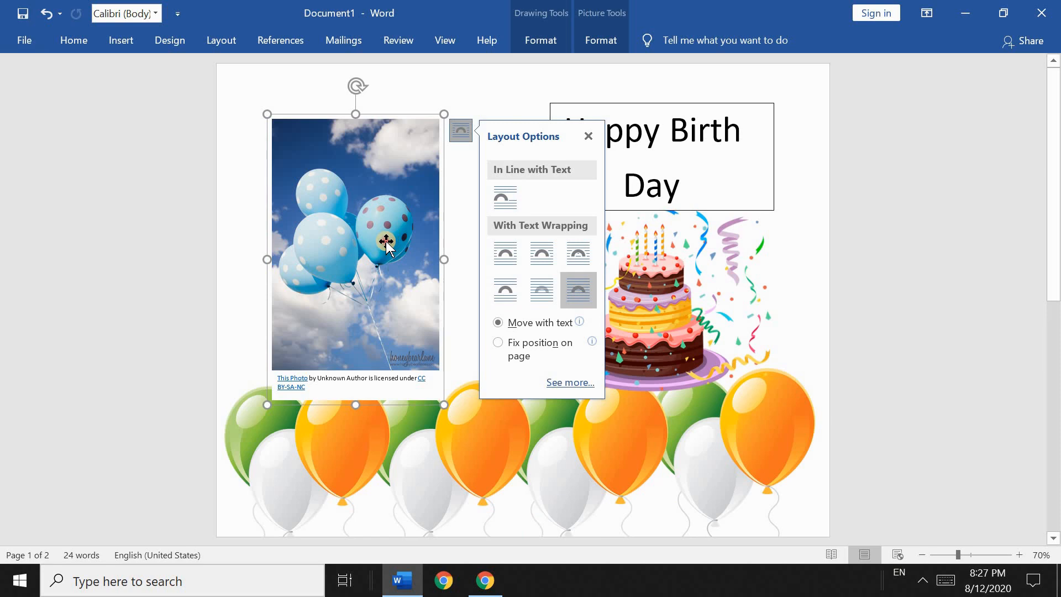
drag(386, 240, 469, 478)
scroll(474, 390, down, 5)
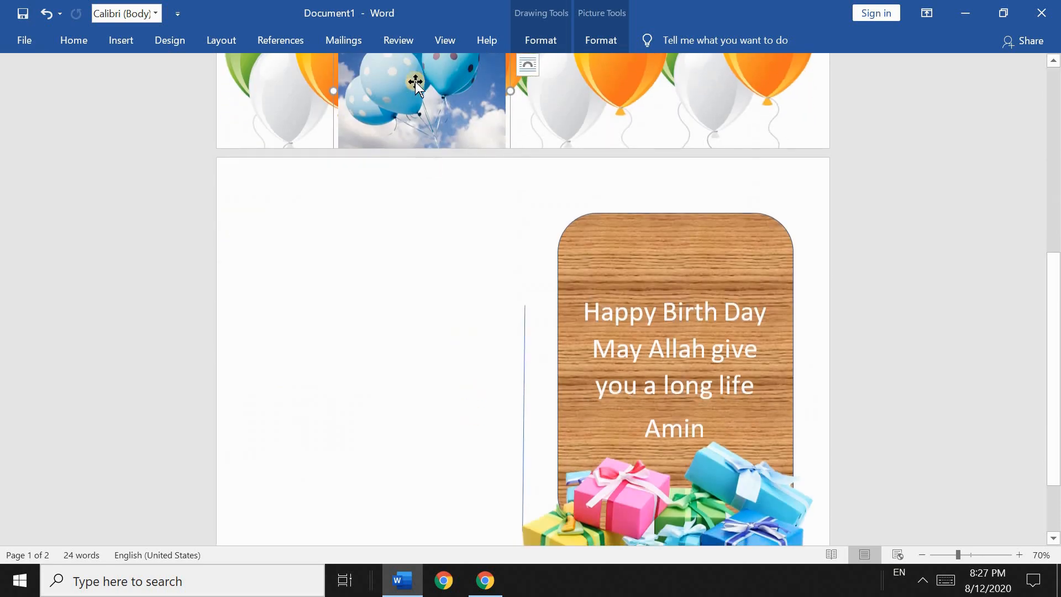
drag(417, 110, 394, 353)
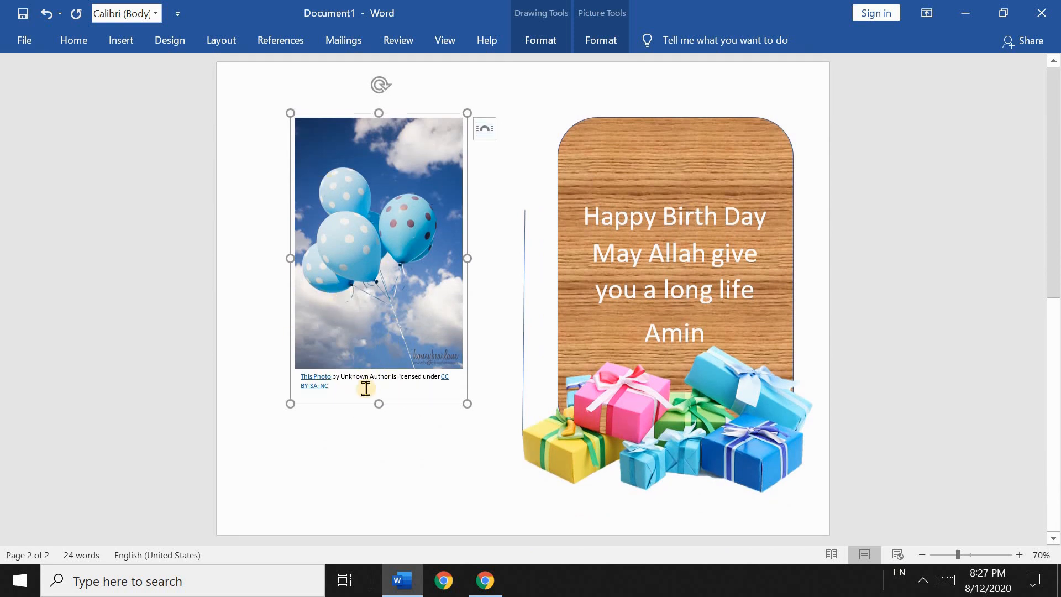
Step: Delete the licence attribution text beneath the balloons photo
triple_click(385, 374)
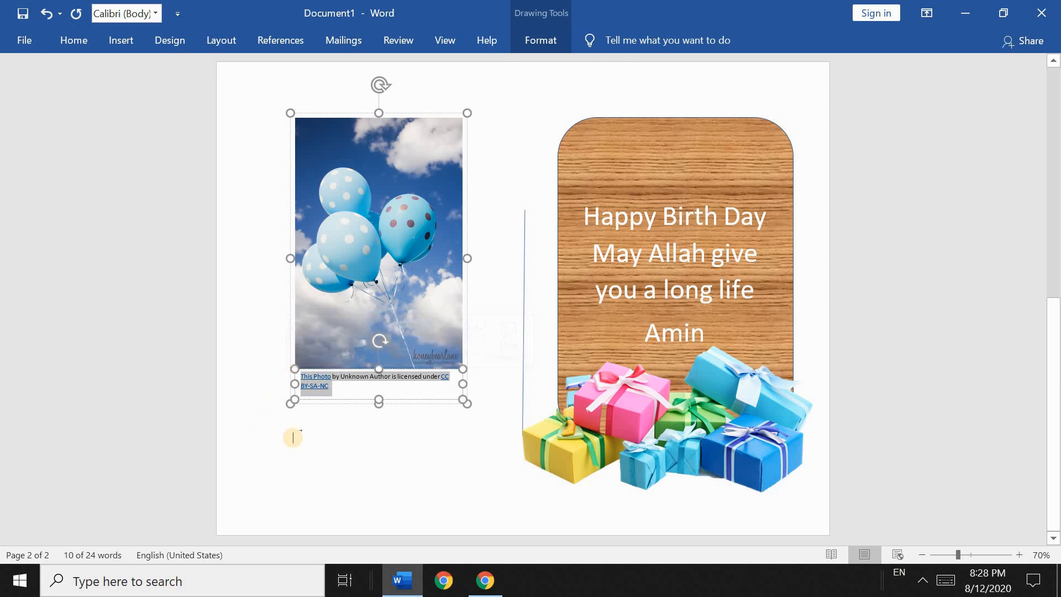
key(Delete)
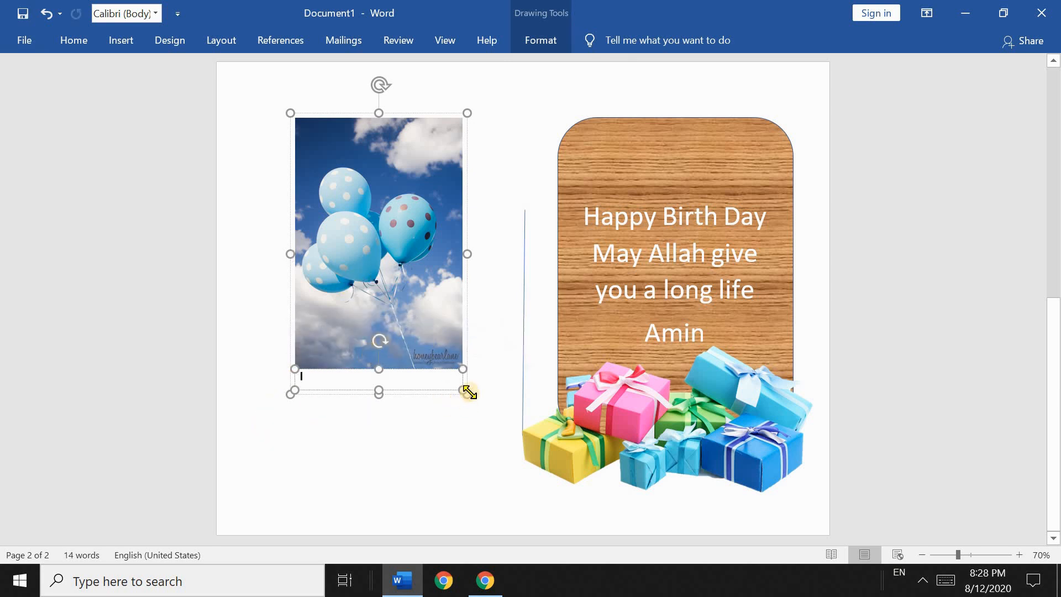
Step: Enlarge the balloons photo and its surrounding frame to fill the left half of the second page beside the message panel
drag(467, 393, 509, 457)
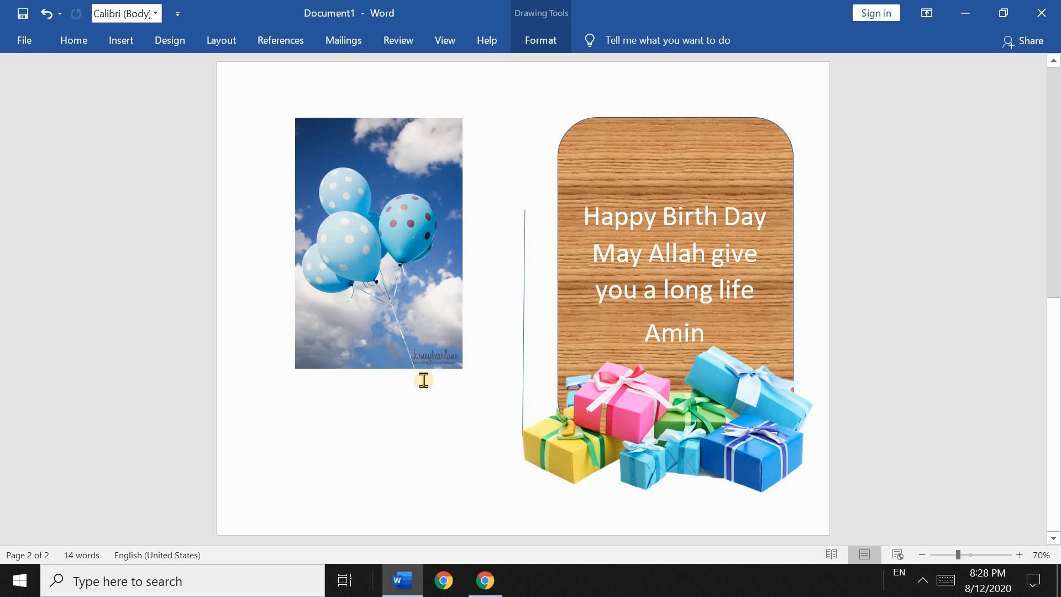
mouse_move(409, 289)
mouse_down()
mouse_move(398, 315)
mouse_move(381, 268)
mouse_move(407, 328)
mouse_move(374, 413)
mouse_move(431, 254)
mouse_move(407, 270)
mouse_move(404, 299)
mouse_move(398, 279)
mouse_up()
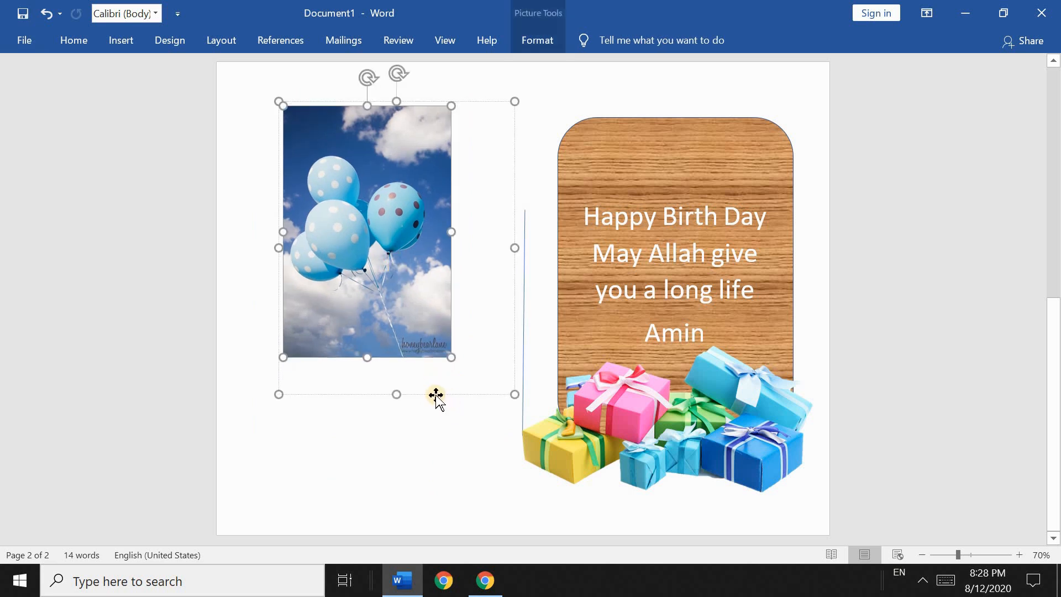
mouse_move(412, 383)
mouse_down()
mouse_move(414, 408)
mouse_move(398, 302)
mouse_up()
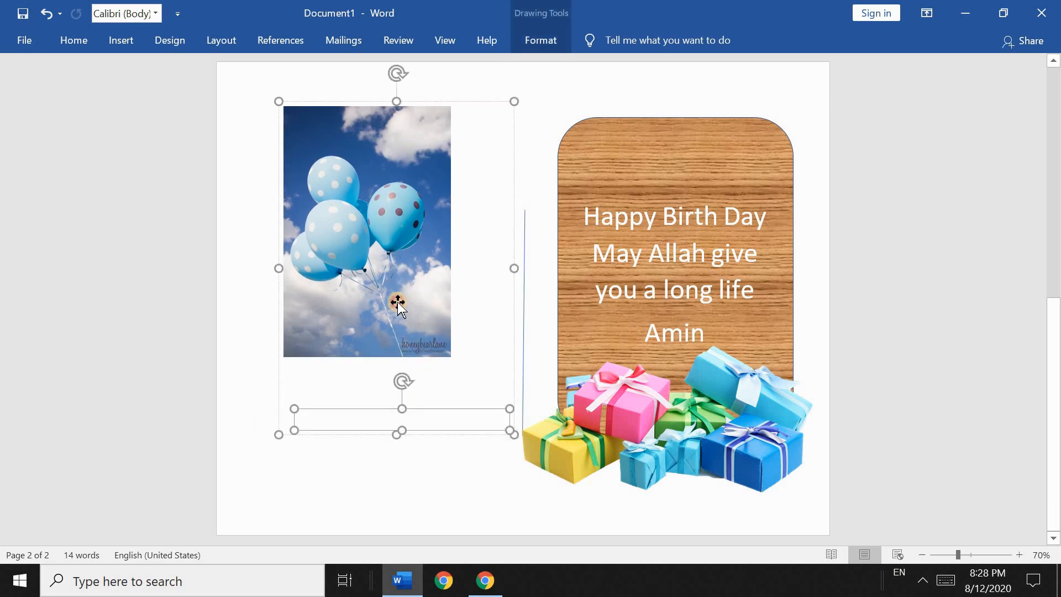
click(401, 309)
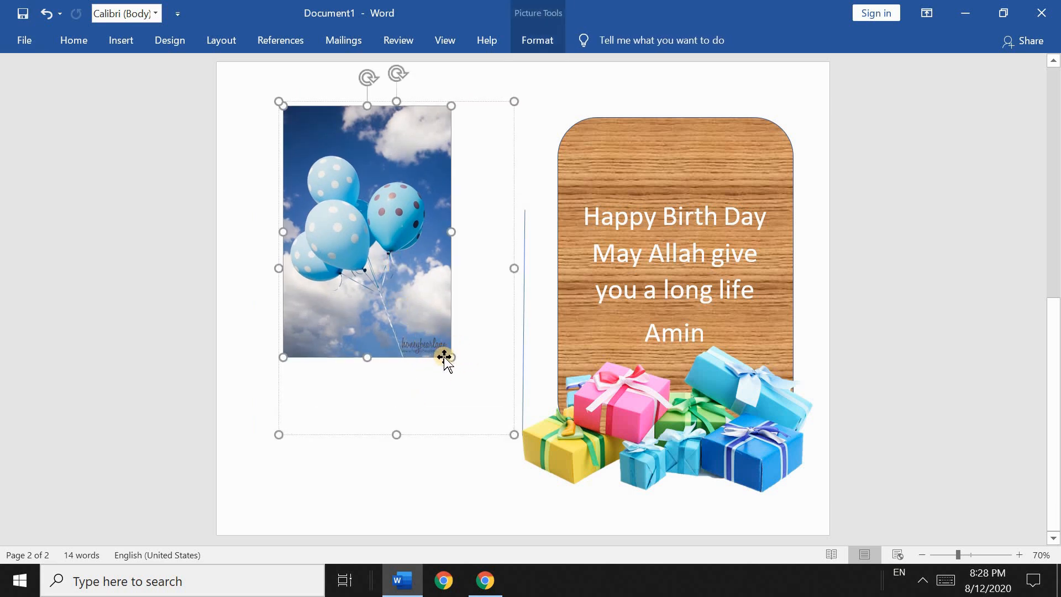
drag(451, 406, 479, 478)
drag(442, 303, 447, 430)
Step: Shrink the empty caption box over the balloons photo to a thin strip and shift the photo slightly left, clear of the fold line
click(438, 423)
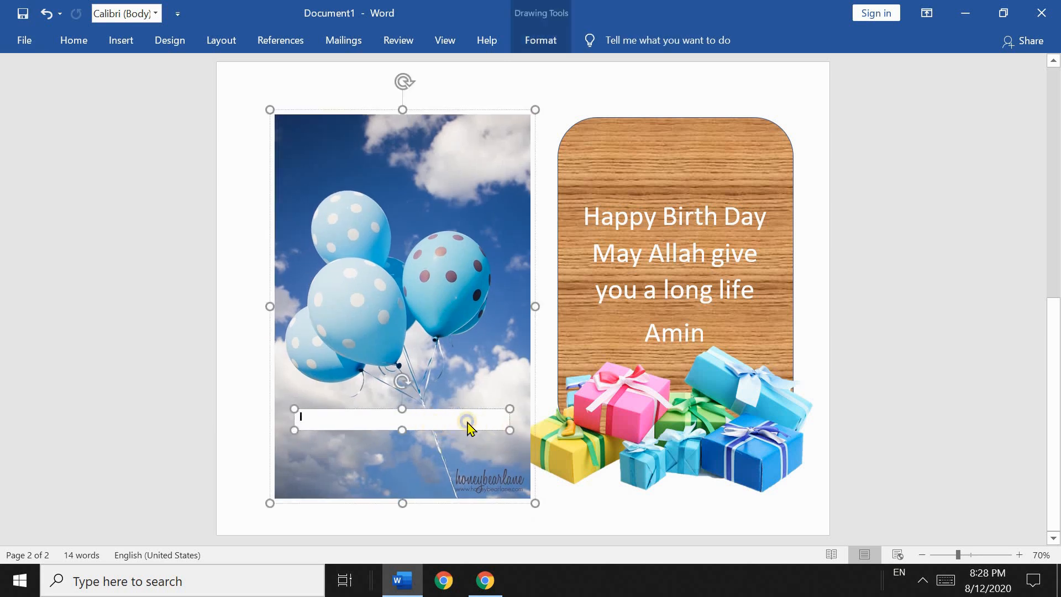
right_click(468, 429)
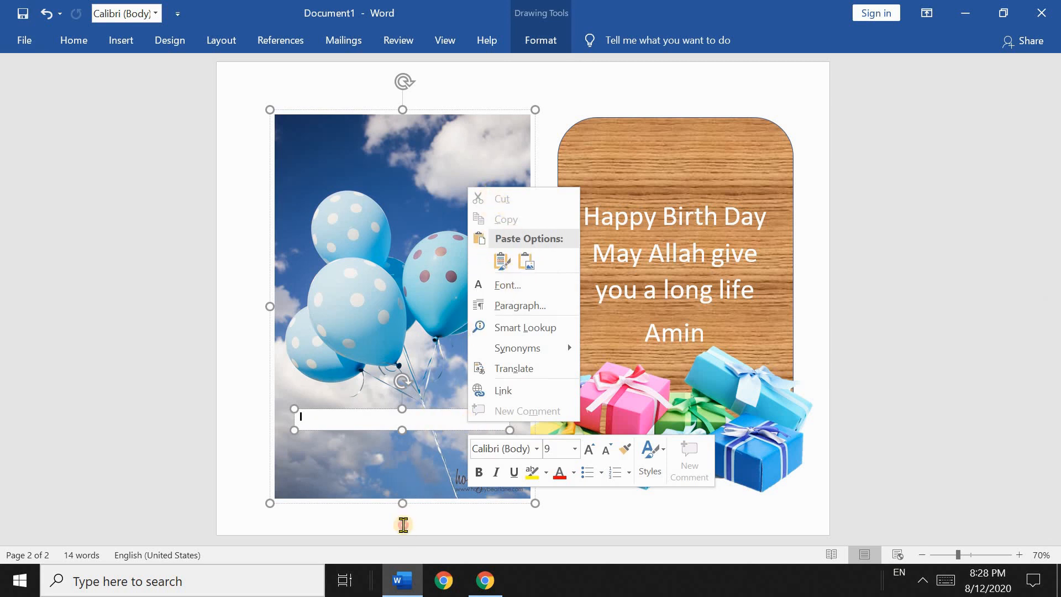
key(Escape)
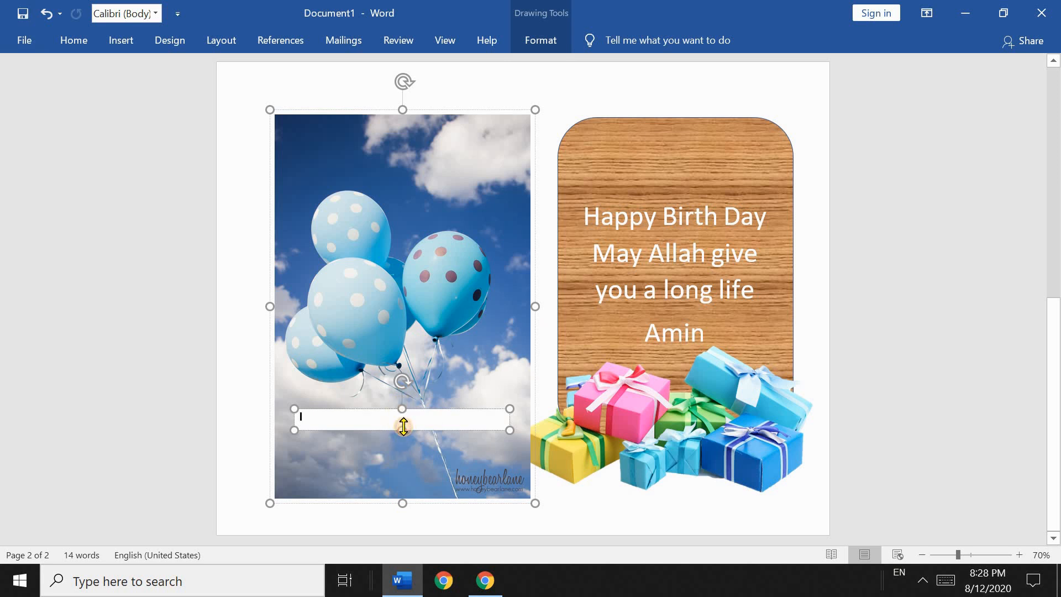
drag(403, 427, 417, 410)
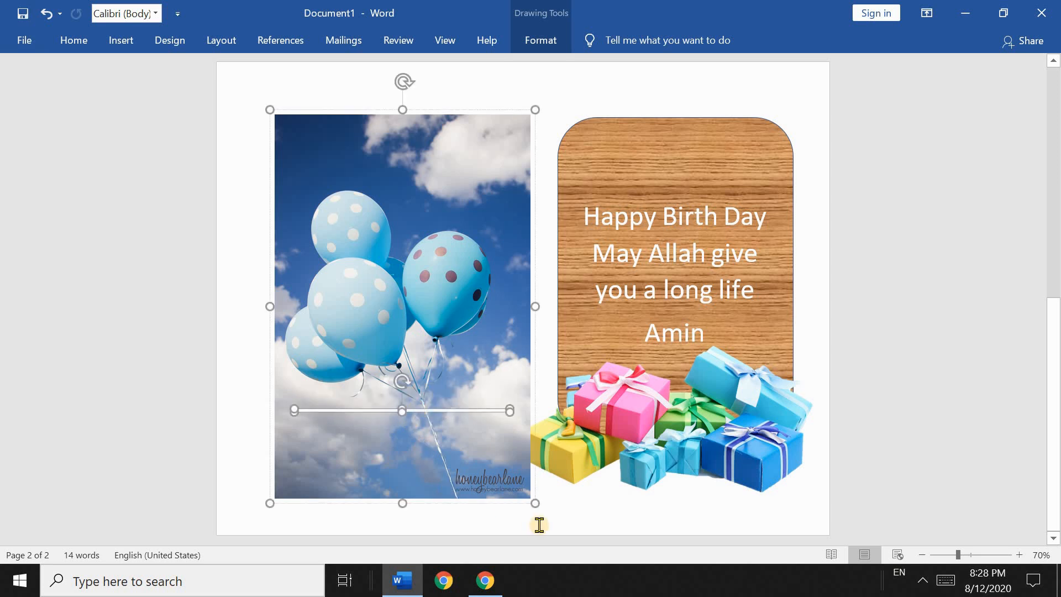
mouse_move(421, 302)
mouse_down()
mouse_move(405, 308)
mouse_move(404, 297)
mouse_up()
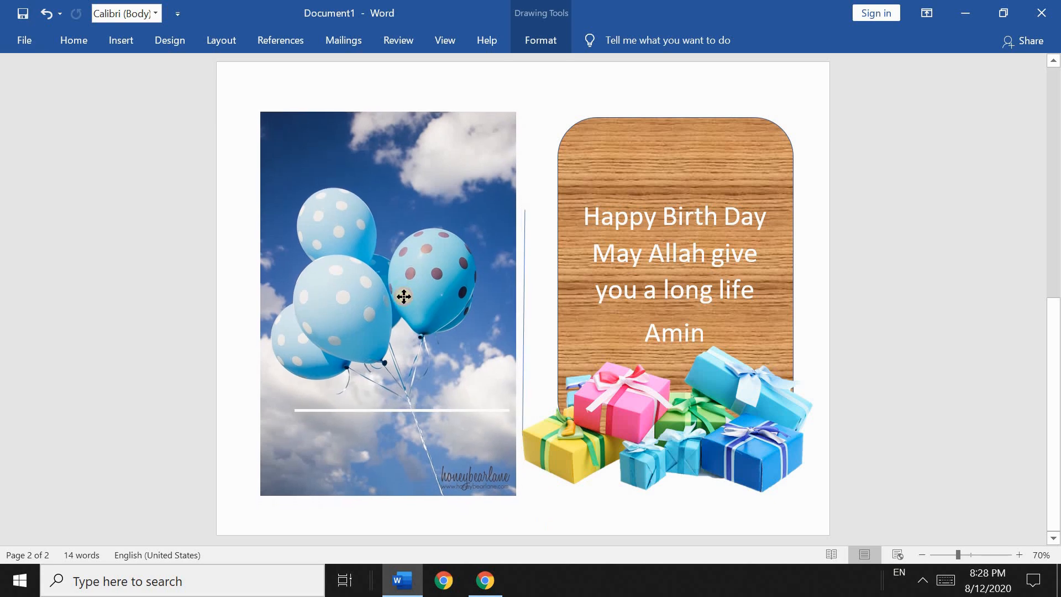
Step: Deselect the photo and review both pages of the finished birthday card
click(623, 510)
scroll(547, 411, up, 10)
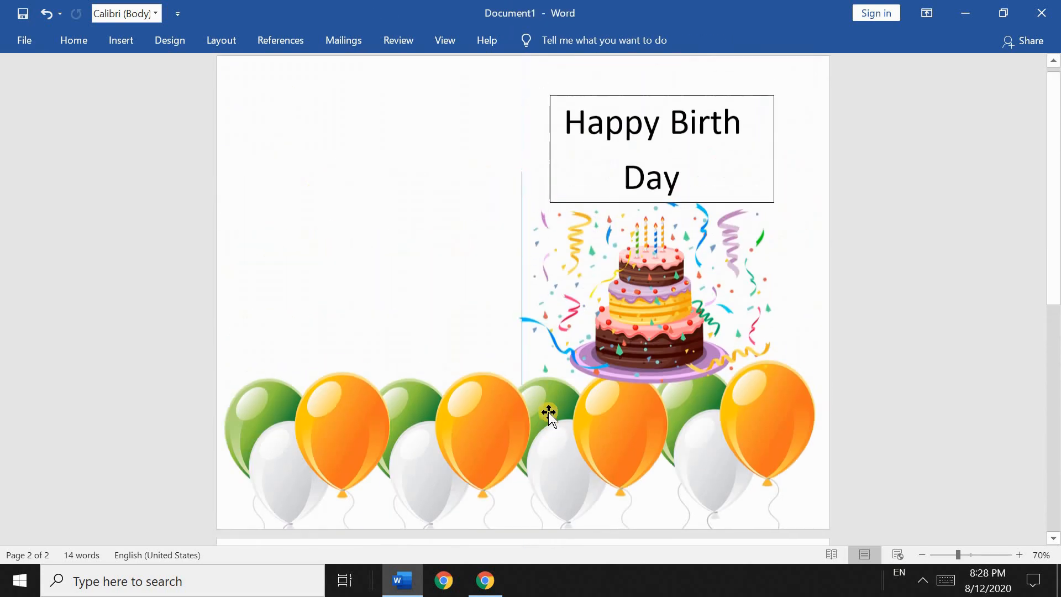
scroll(535, 332, down, 10)
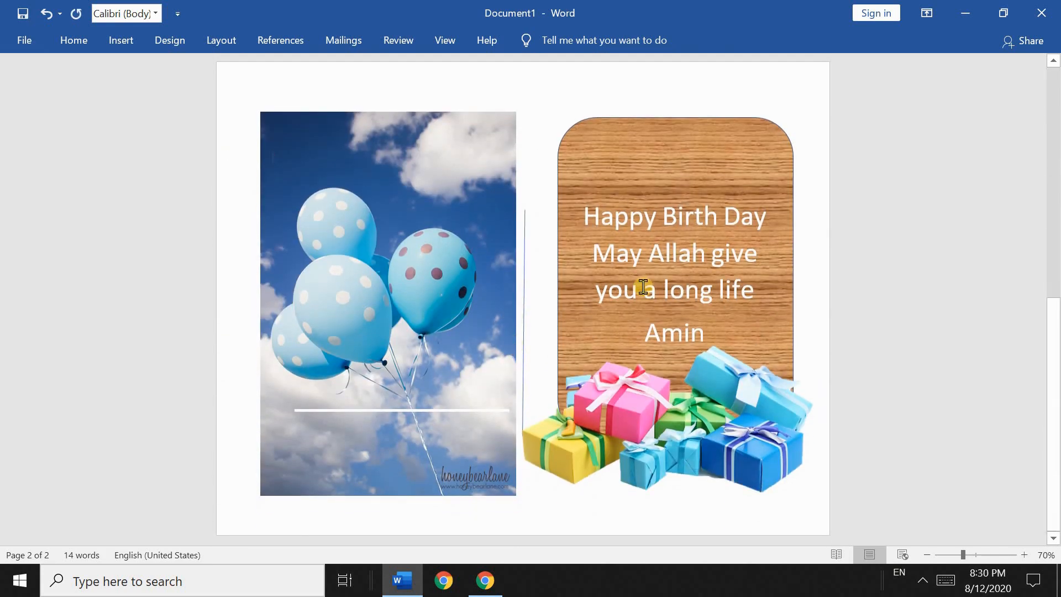
scroll(615, 264, up, 10)
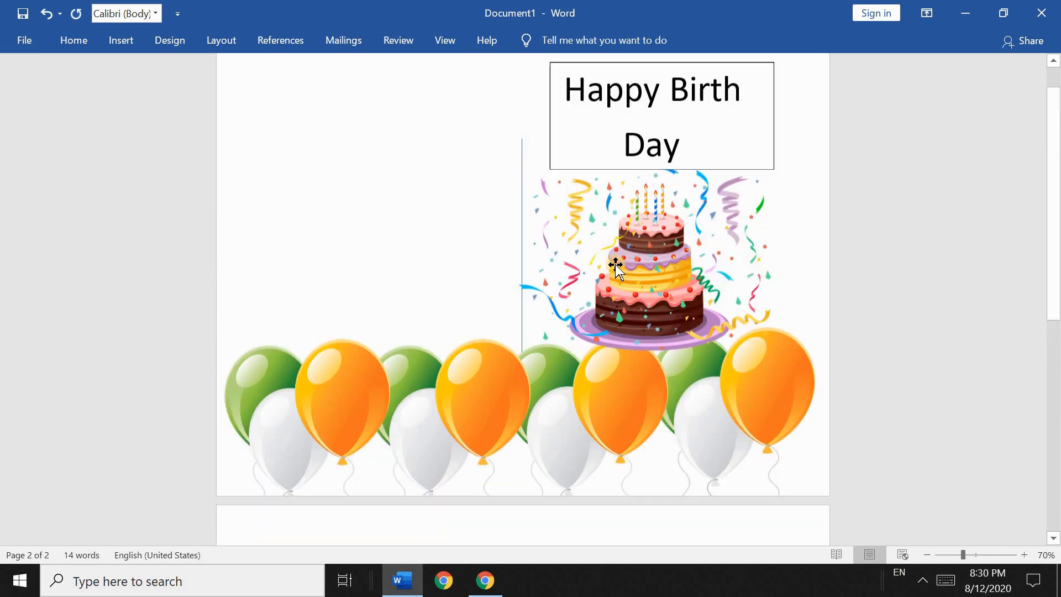
scroll(545, 239, down, 10)
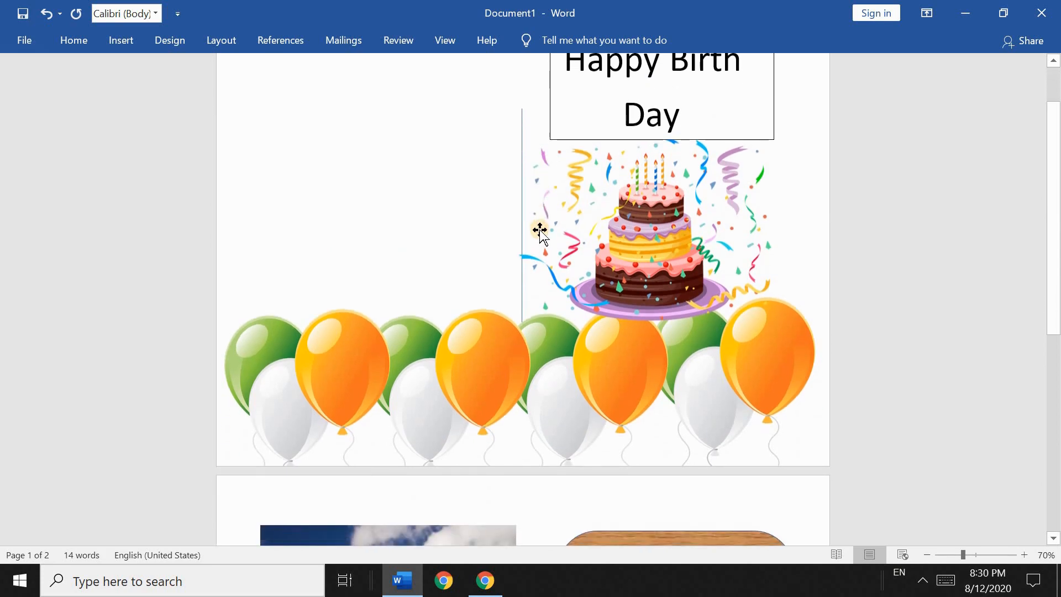
scroll(545, 220, down, 2)
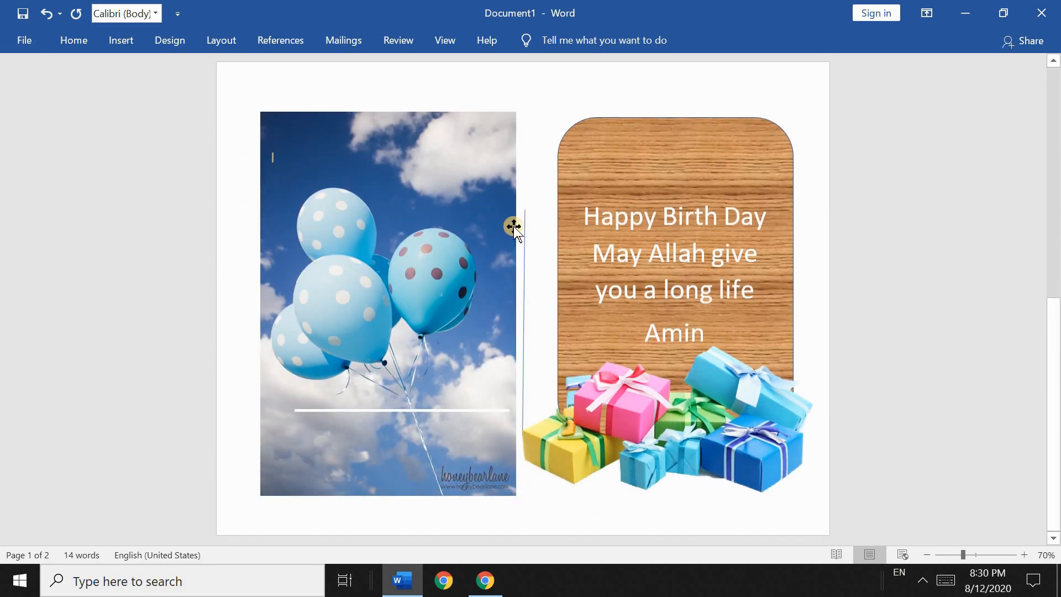